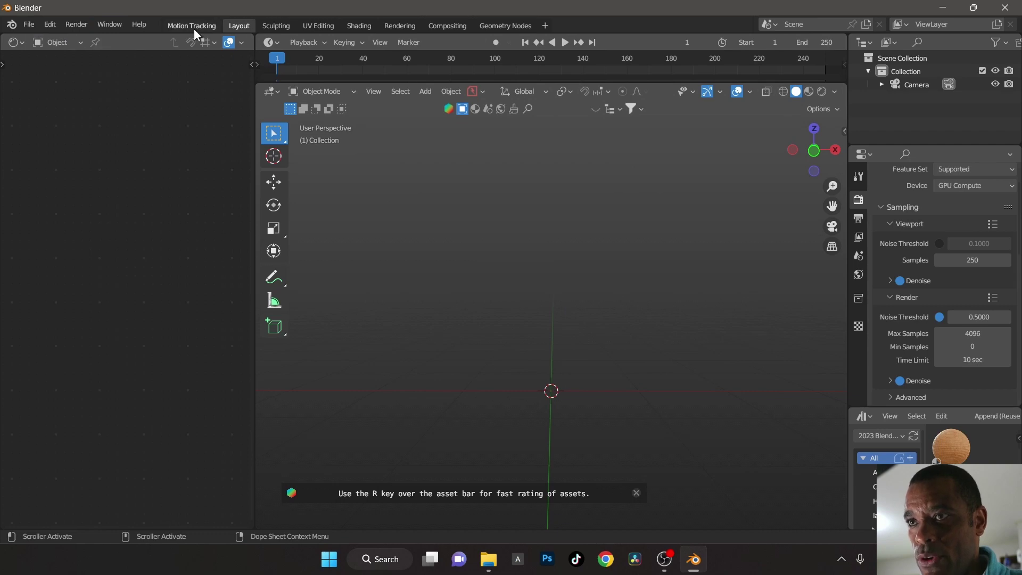
In the Motion Tracking workspace, set the output resolution to 1080 × 1920 px and the frame rate to 30 fps
{"action": "left_click", "coordinate": [192, 26]}
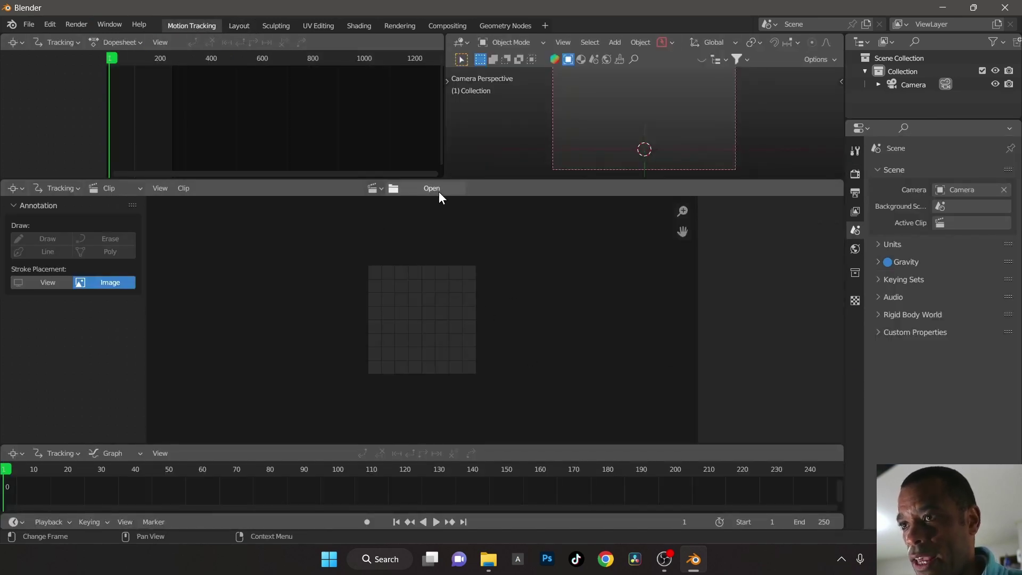
{"action": "left_click", "coordinate": [855, 174]}
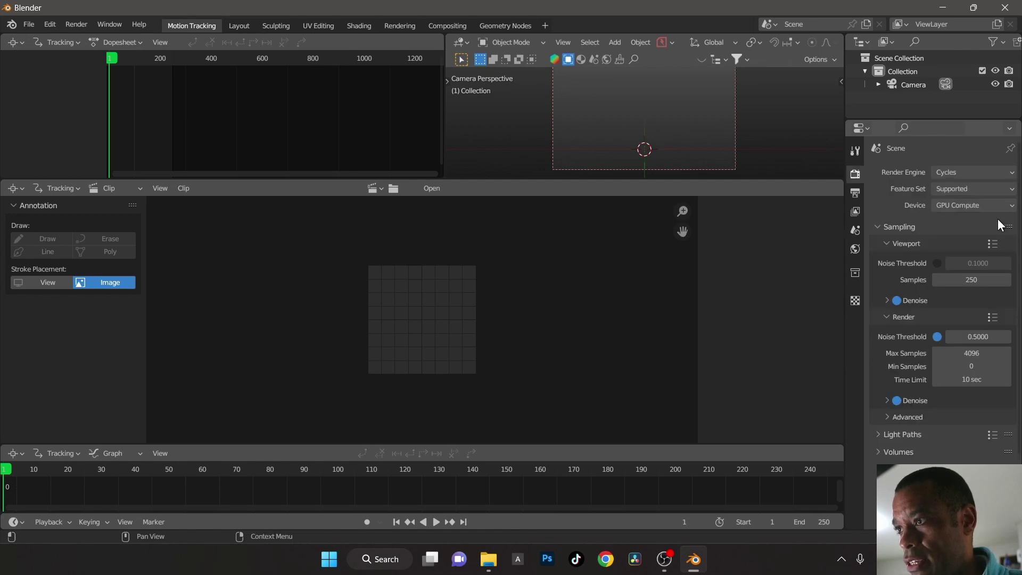
{"action": "left_click", "coordinate": [855, 194]}
{"action": "left_click", "coordinate": [972, 191]}
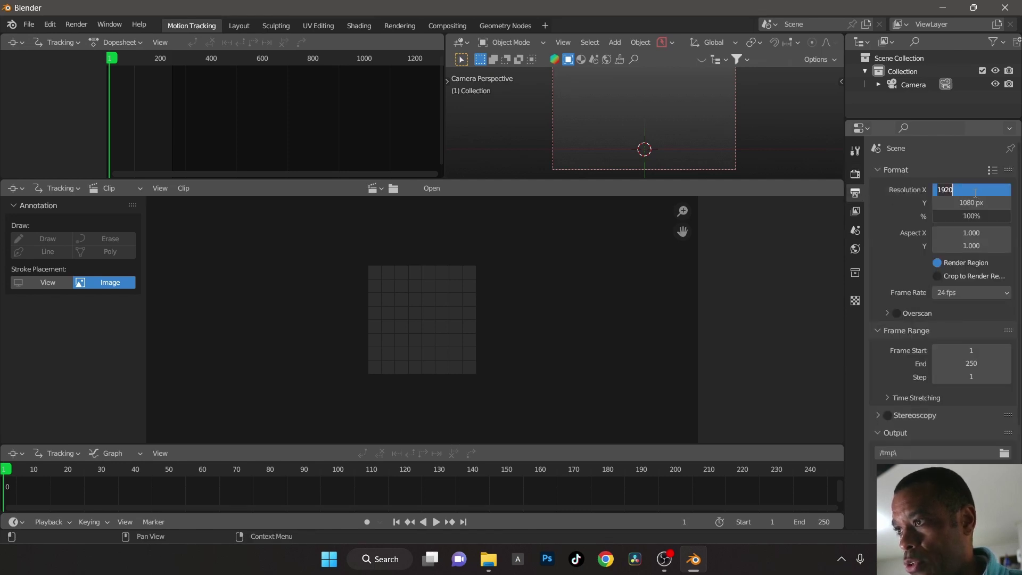
{"action": "type", "text": "1080"}
{"action": "key", "text": "Tab"}
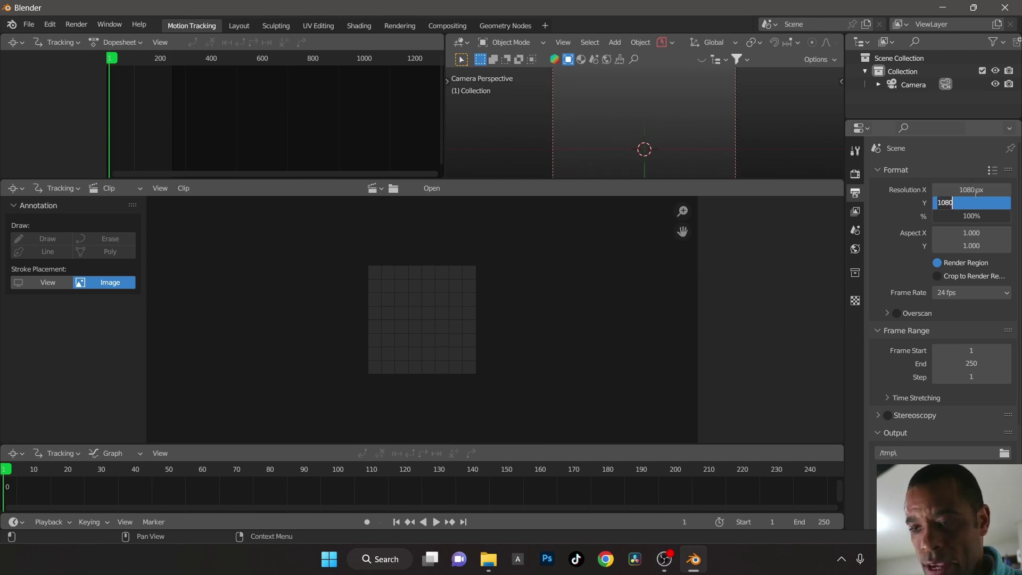
{"action": "type", "text": "1920"}
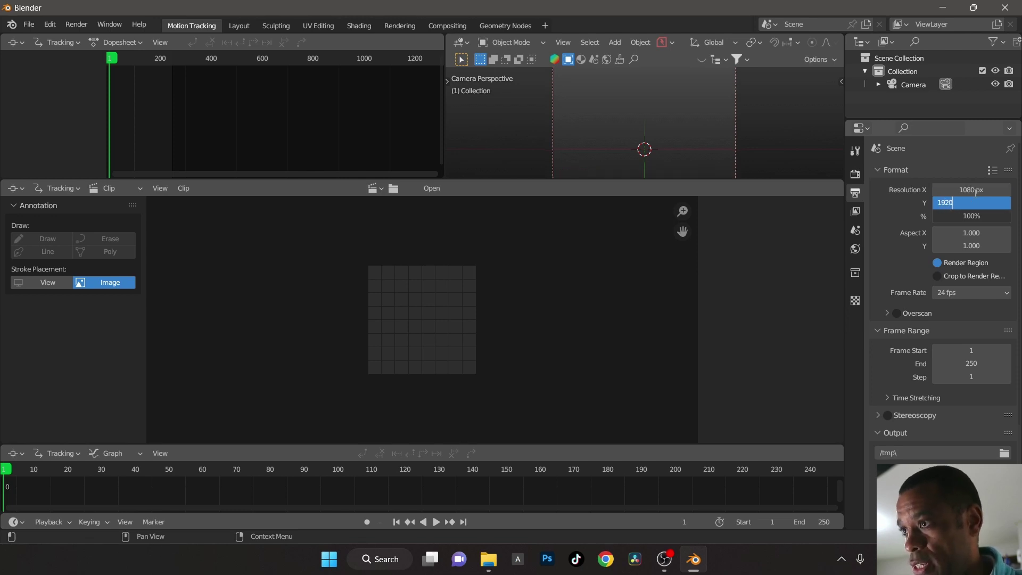
{"action": "key", "text": "Return"}
{"action": "left_click", "coordinate": [973, 293]}
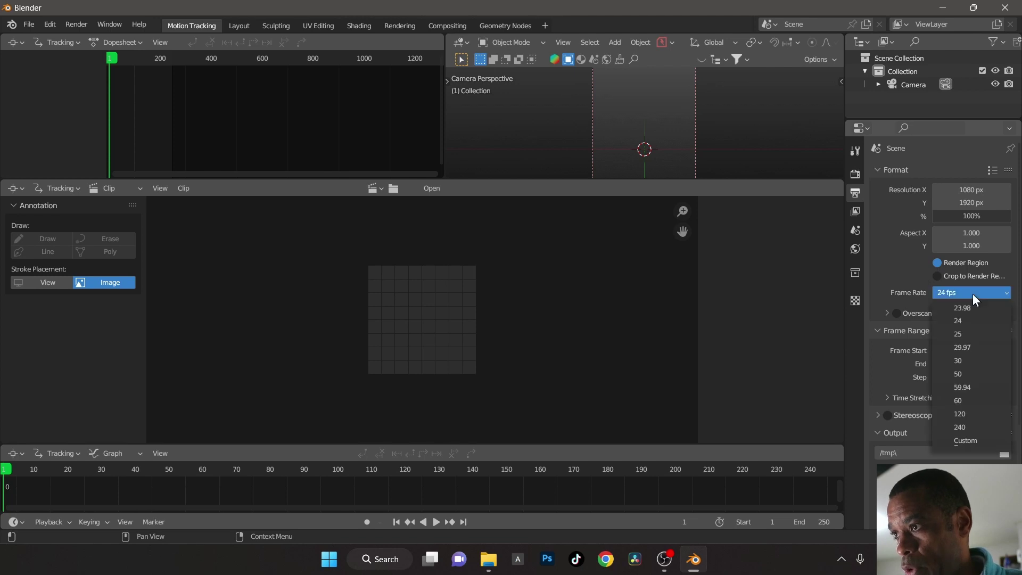
{"action": "left_click", "coordinate": [965, 360]}
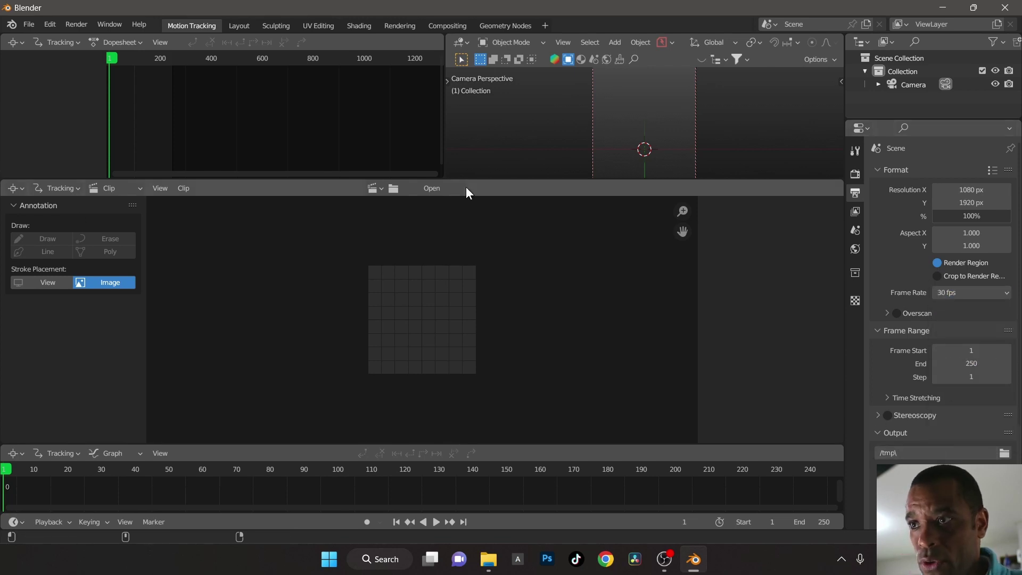
Load the PLATE_###00000000.exr image sequence as the movie clip and enlarge the clip editor to show the whole frame
{"action": "left_click", "coordinate": [445, 189]}
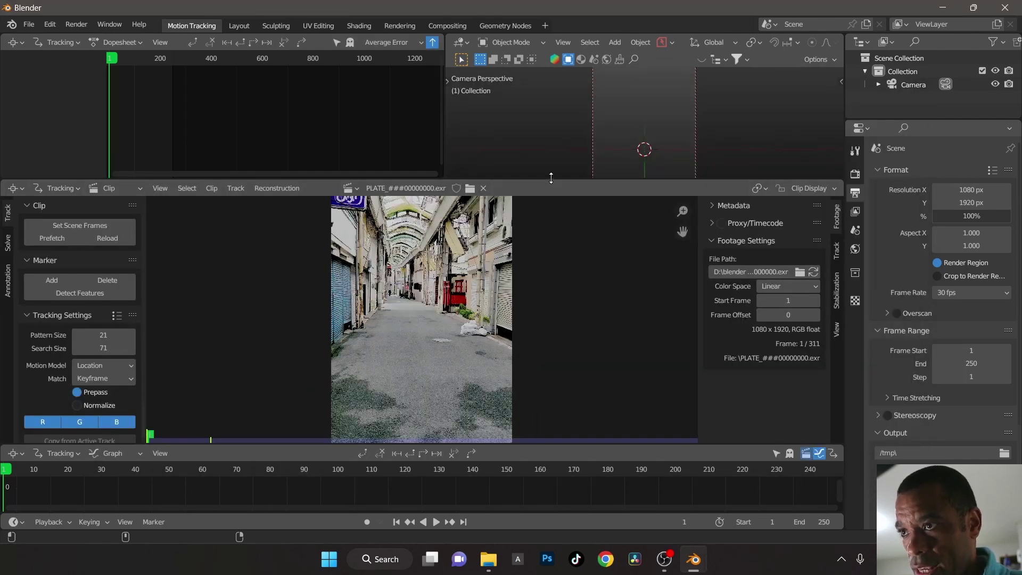
{"action": "left_click_drag", "start_coordinate": [551, 179], "coordinate": [551, 126]}
{"action": "scroll", "coordinate": [488, 250], "scroll_direction": "down", "scroll_amount": 1}
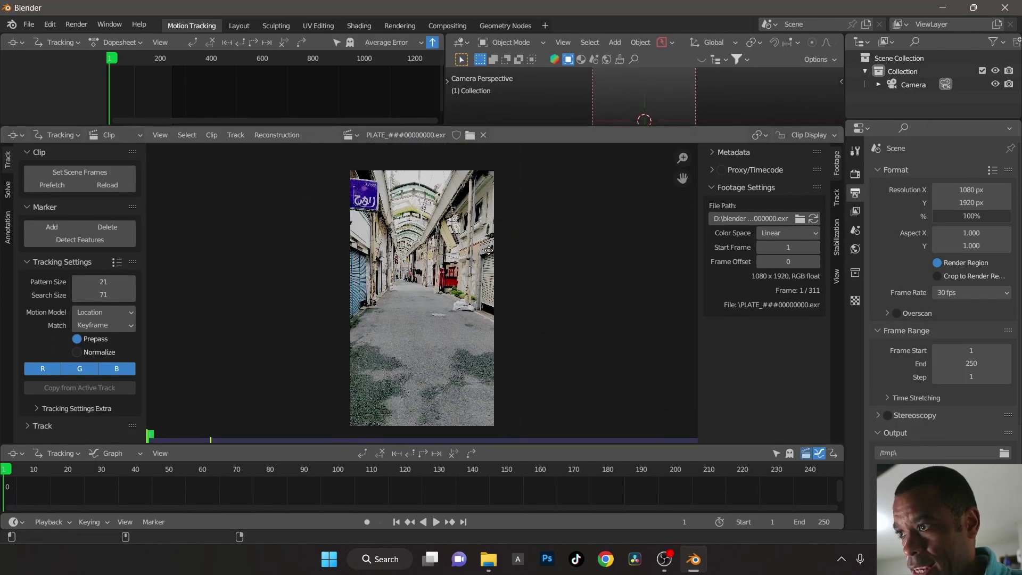
Match the scene frame range to the clip length and prefetch the clip's frames
{"action": "scroll", "coordinate": [969, 388], "scroll_direction": "down", "scroll_amount": 1}
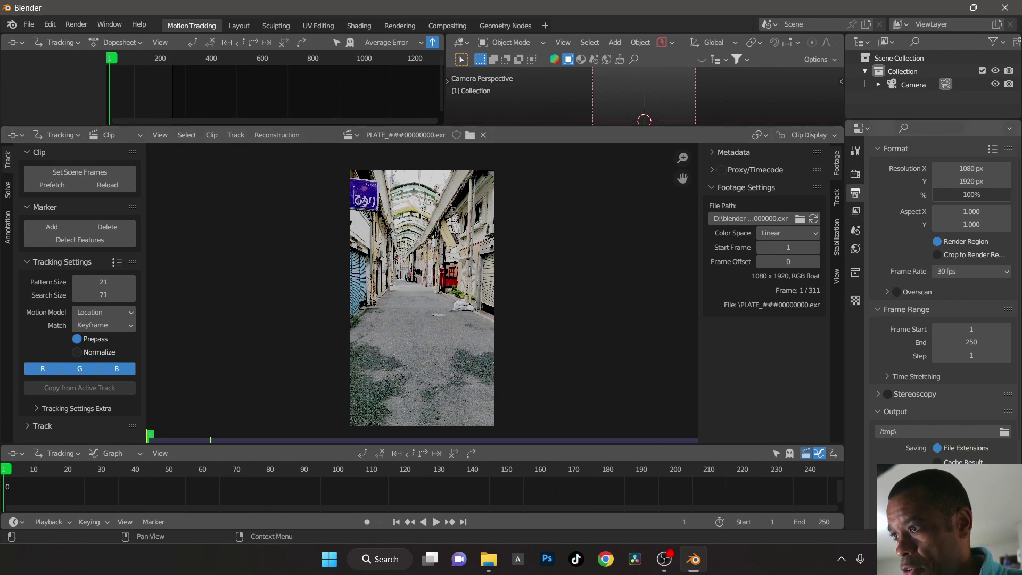
{"action": "scroll", "coordinate": [916, 404], "scroll_direction": "down", "scroll_amount": 4}
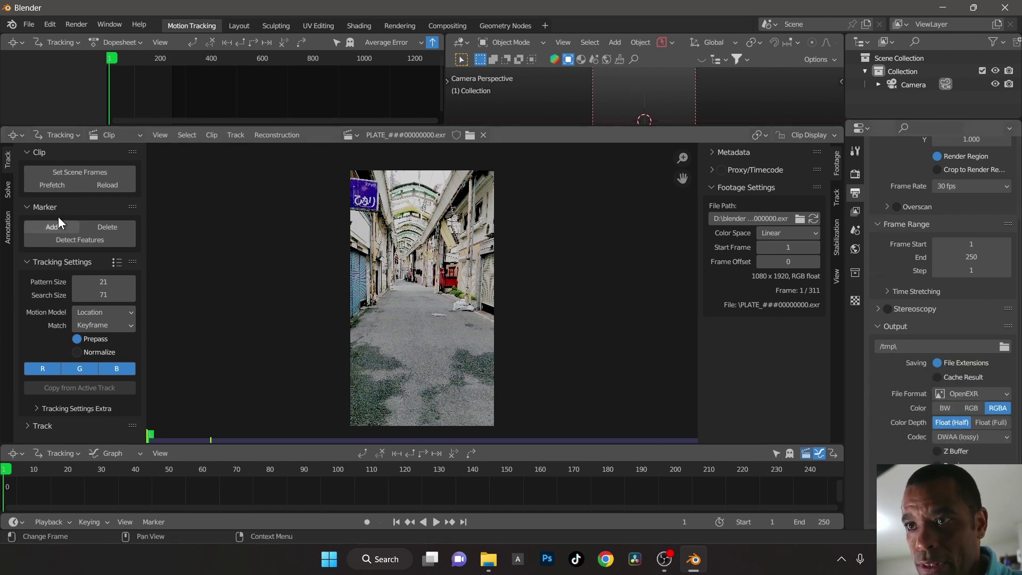
{"action": "left_click", "coordinate": [80, 173]}
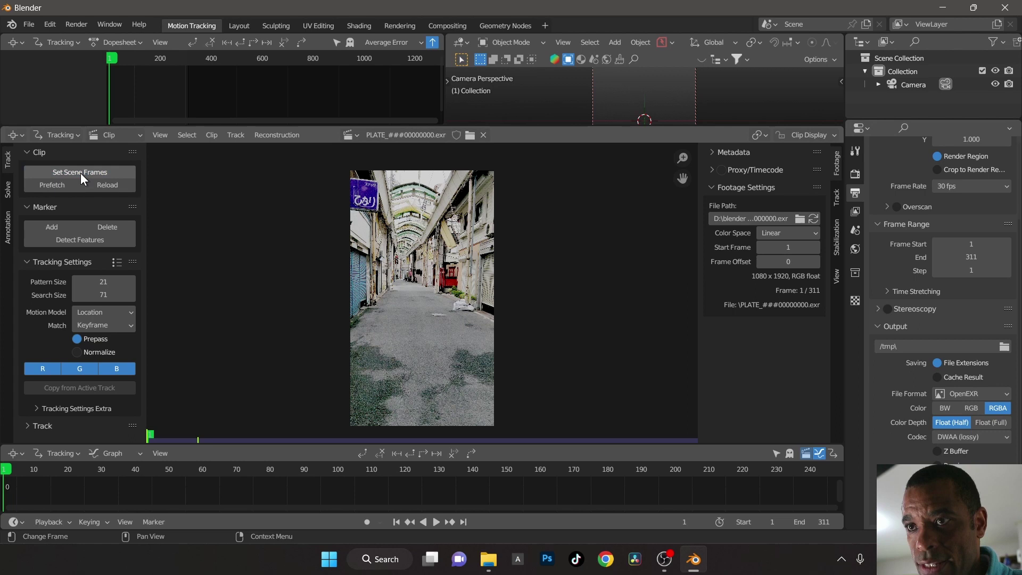
{"action": "left_click", "coordinate": [51, 189]}
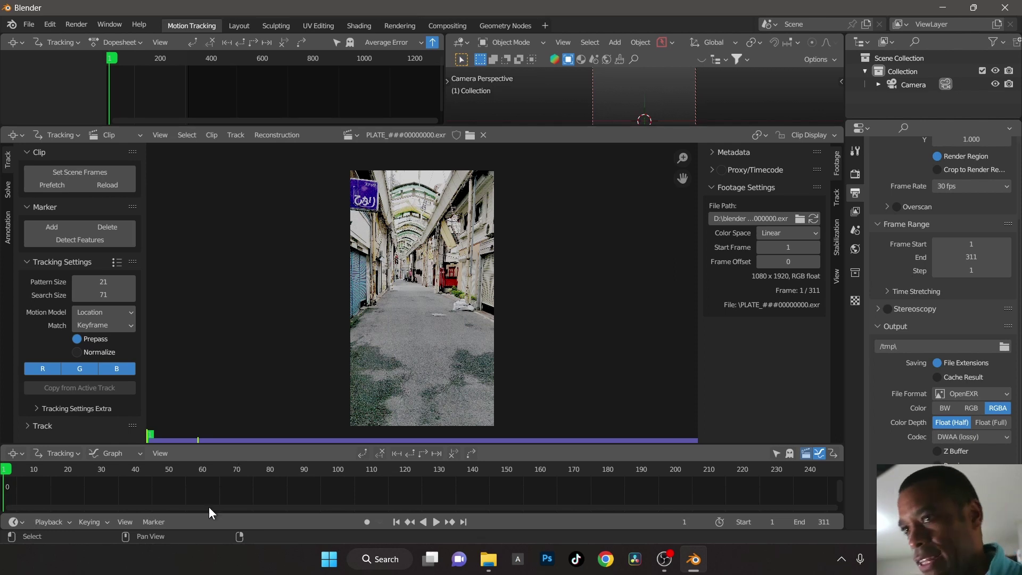
Apply the Blurry Footage tracking preset and set the motion model to Affine
{"action": "left_click", "coordinate": [115, 263]}
{"action": "left_click", "coordinate": [120, 177]}
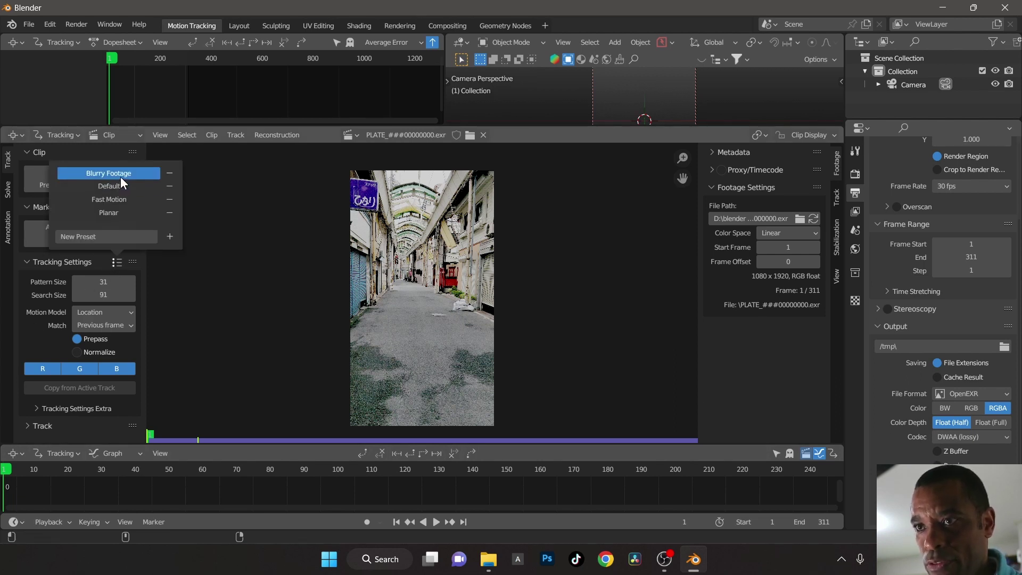
{"action": "left_click", "coordinate": [115, 314]}
{"action": "left_click", "coordinate": [116, 327]}
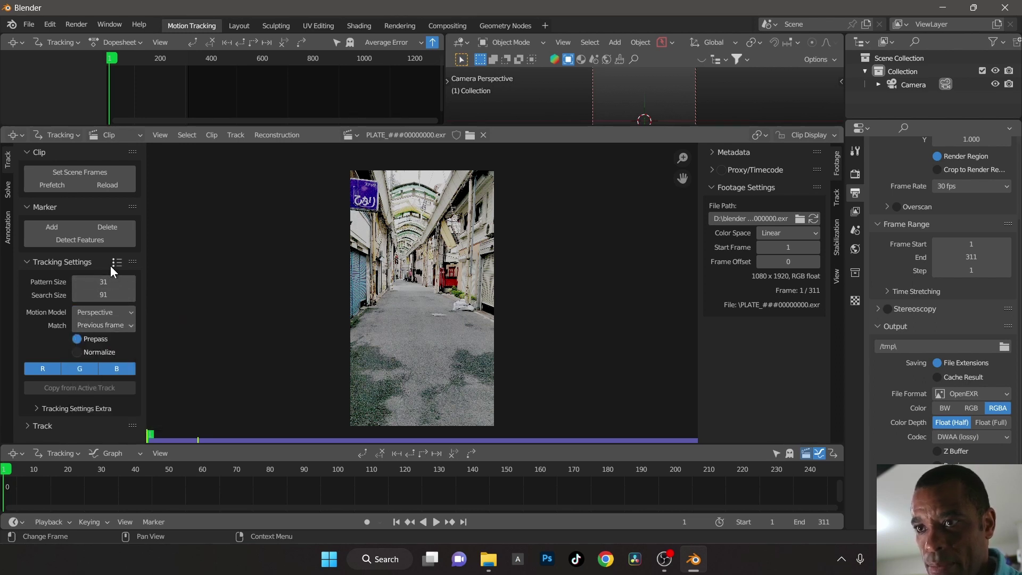
{"action": "left_click", "coordinate": [116, 312]}
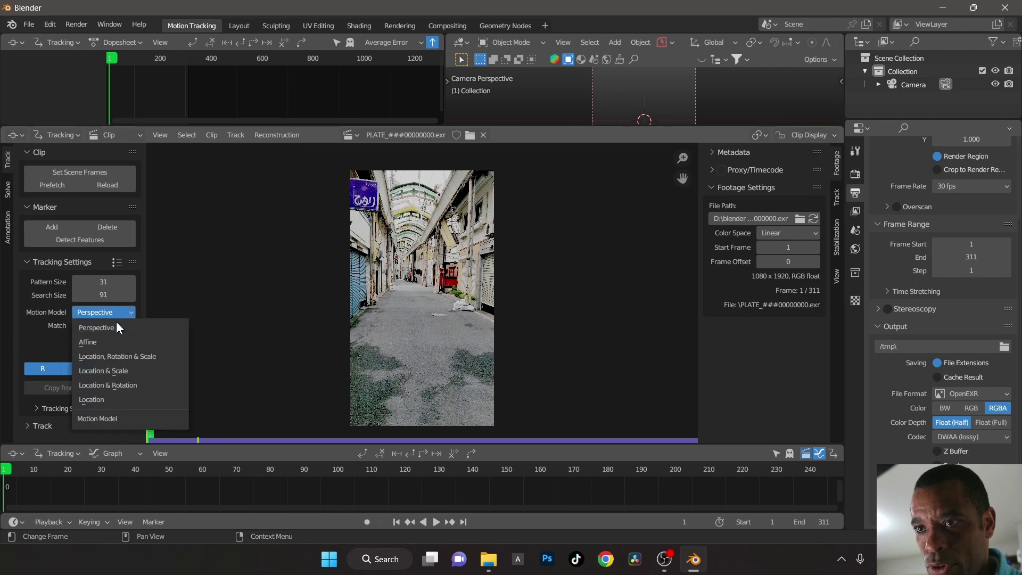
{"action": "left_click", "coordinate": [116, 342]}
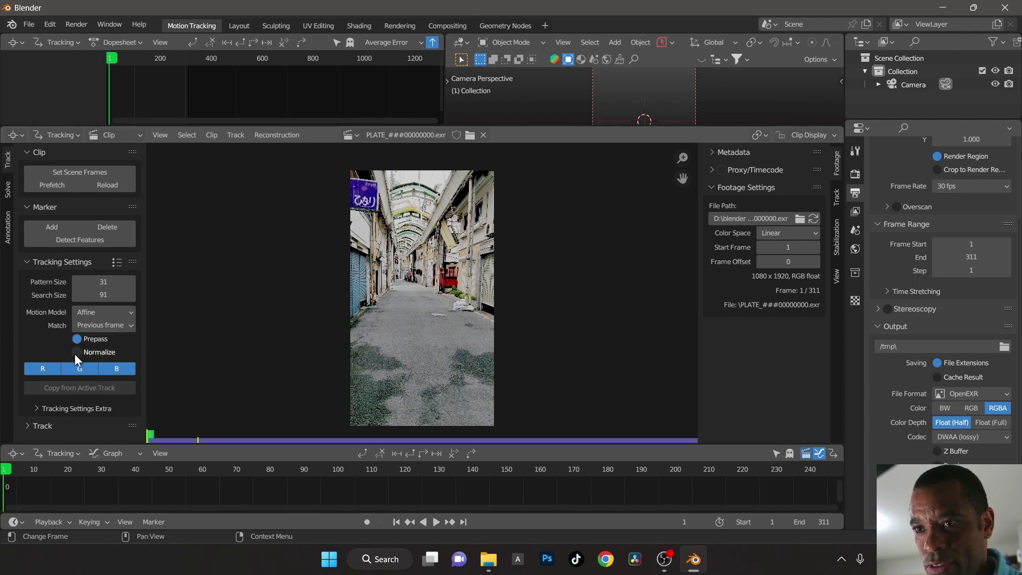
Enable Normalize in the tracking settings and set the extra Correlation value to 0.9
{"action": "left_click", "coordinate": [62, 409]}
{"action": "scroll", "coordinate": [64, 397], "scroll_direction": "down", "scroll_amount": 2}
{"action": "left_click", "coordinate": [114, 387]}
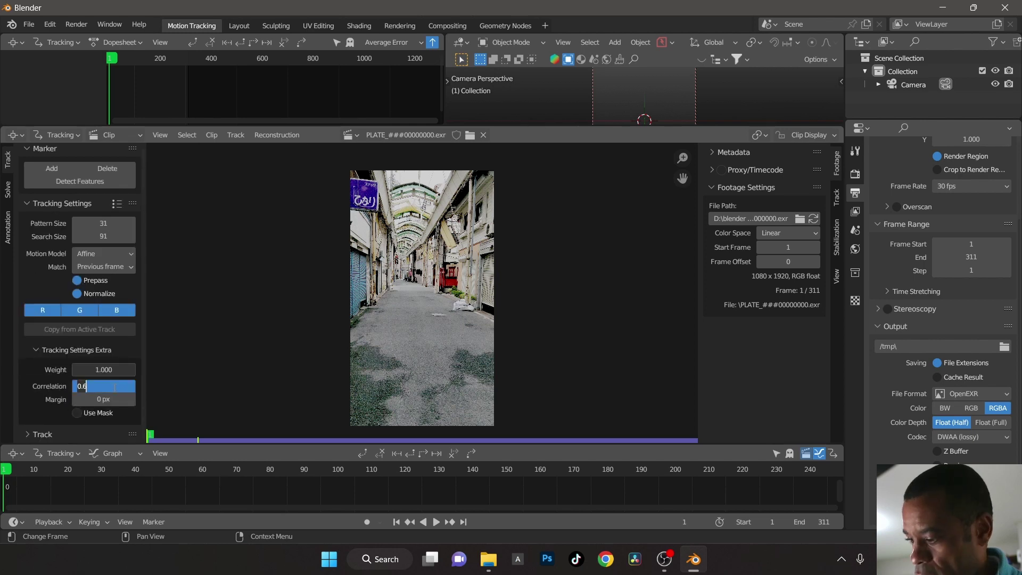
{"action": "type", "text": ".9"}
{"action": "key", "text": "Return"}
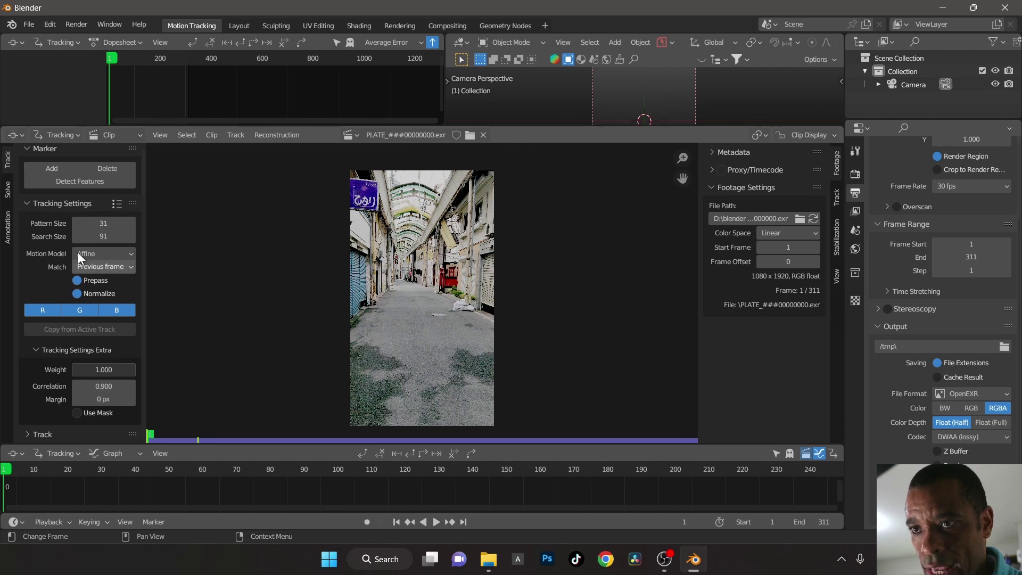
Detect features across the first frame with a margin of 54 and a threshold of 0
{"action": "left_click", "coordinate": [93, 186]}
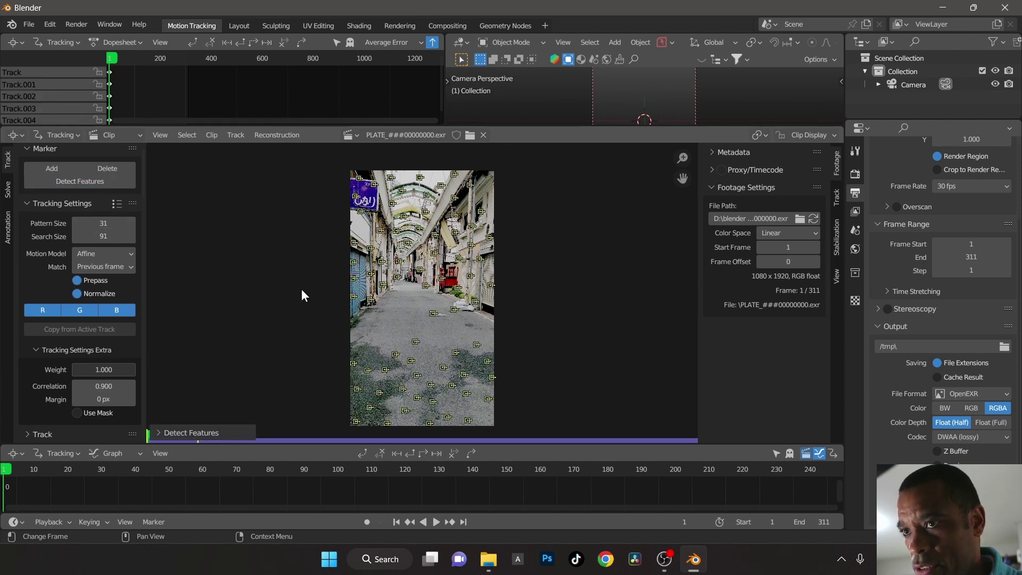
{"action": "left_click", "coordinate": [199, 430]}
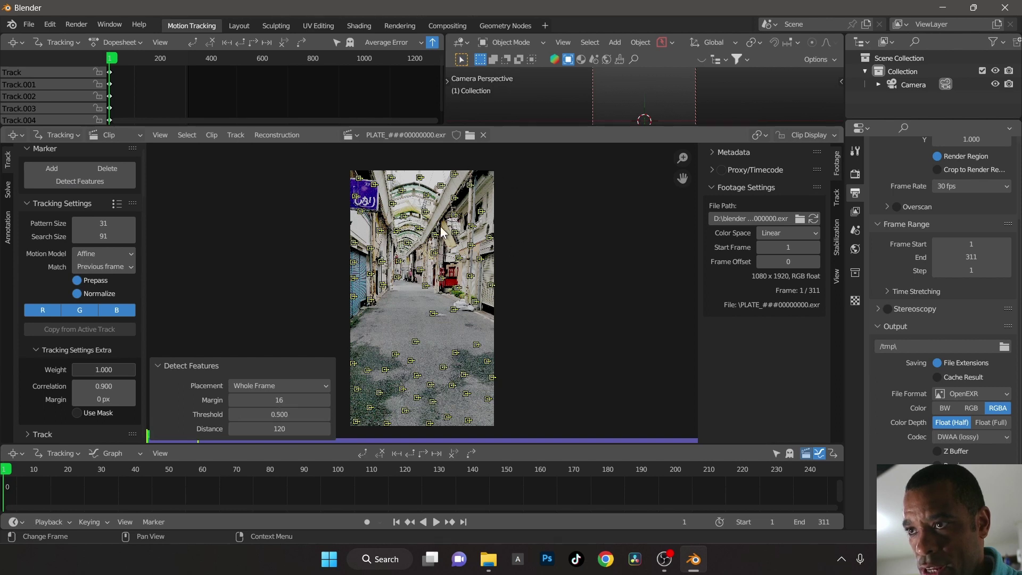
{"action": "left_click", "coordinate": [293, 404]}
{"action": "left_click_drag", "start_coordinate": [293, 404], "coordinate": [315, 404]}
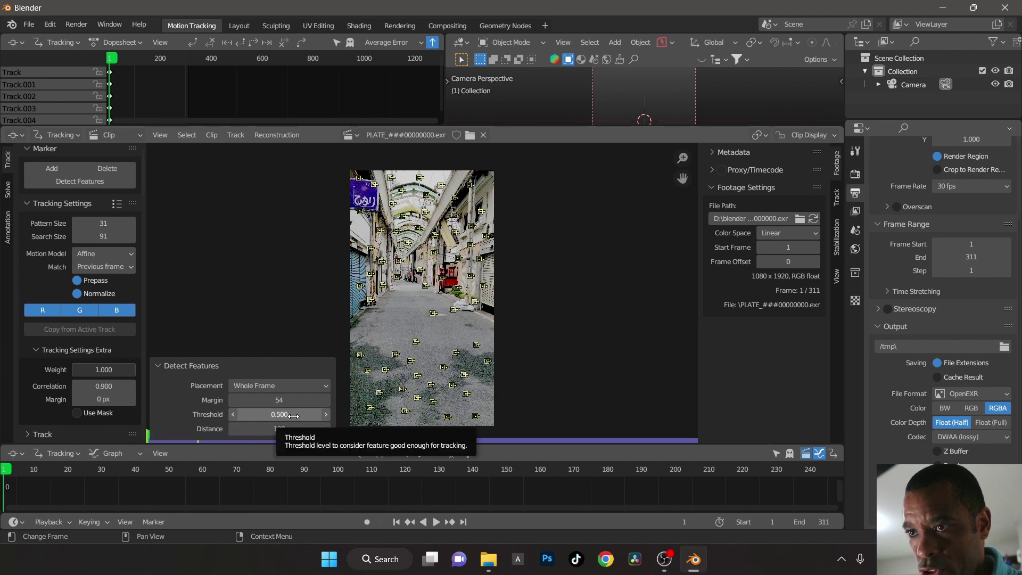
{"action": "left_click_drag", "start_coordinate": [294, 415], "coordinate": [266, 415]}
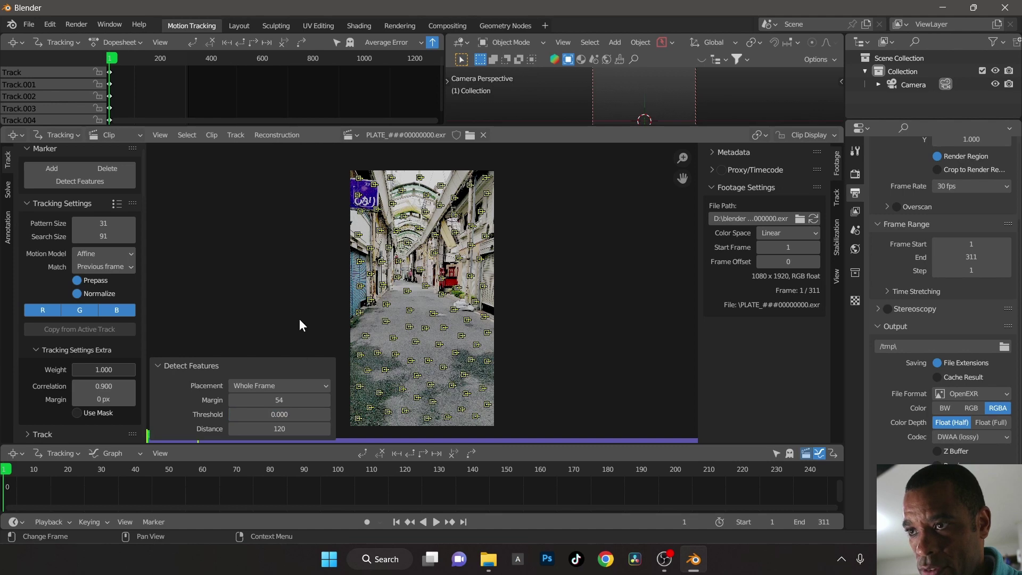
{"action": "left_click", "coordinate": [186, 367]}
Track the detected markers forward to the end of the clip and hide all of the tracks
{"action": "key", "text": "ctrl+t"}
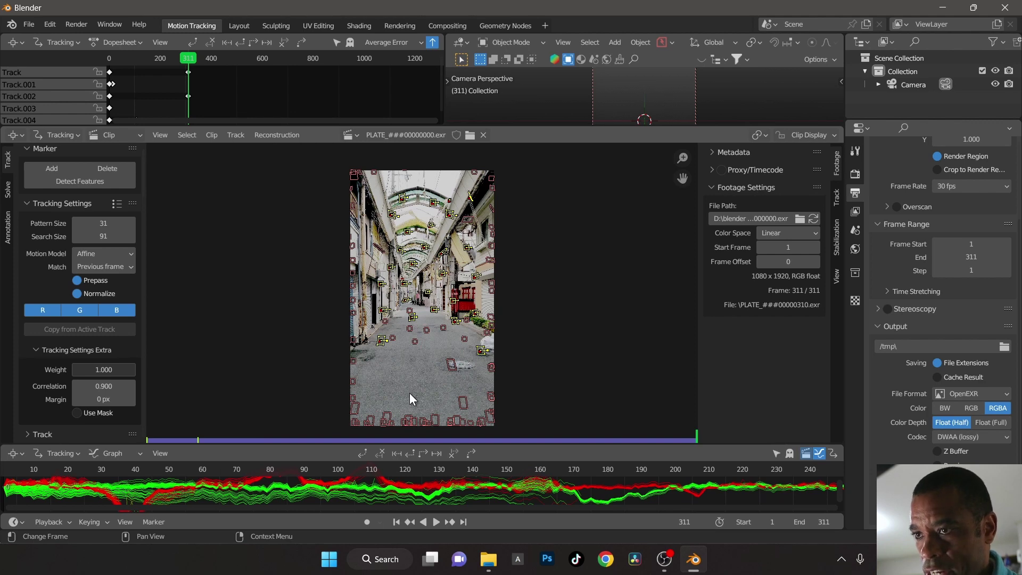
{"action": "key", "text": "alt+a"}
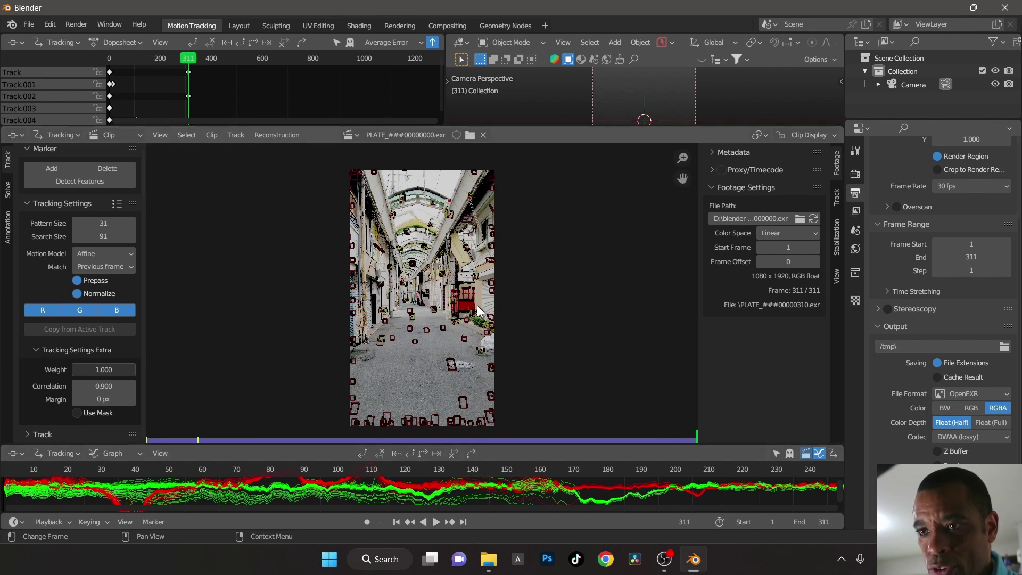
{"action": "key", "text": "a"}
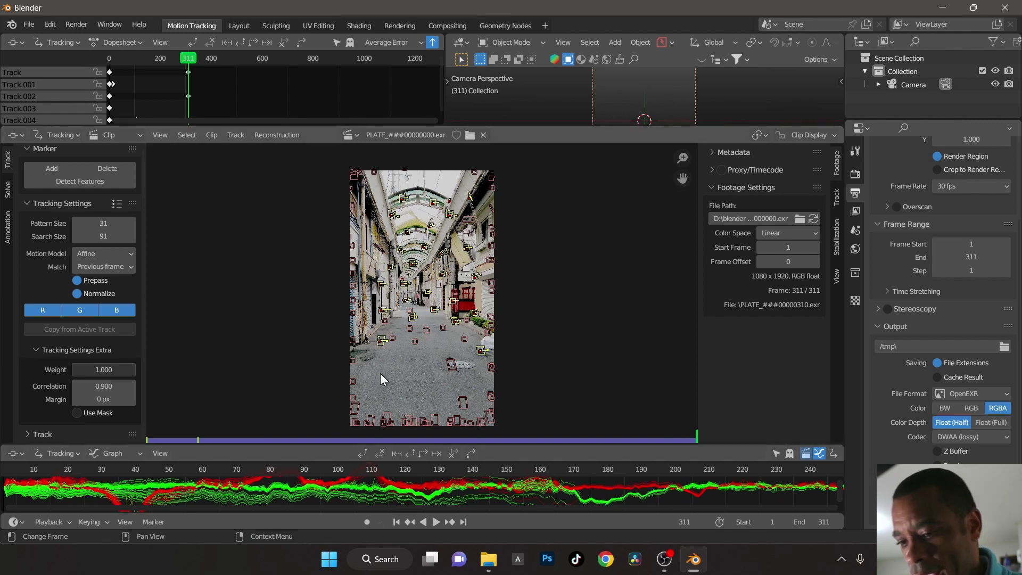
{"action": "key", "text": "h"}
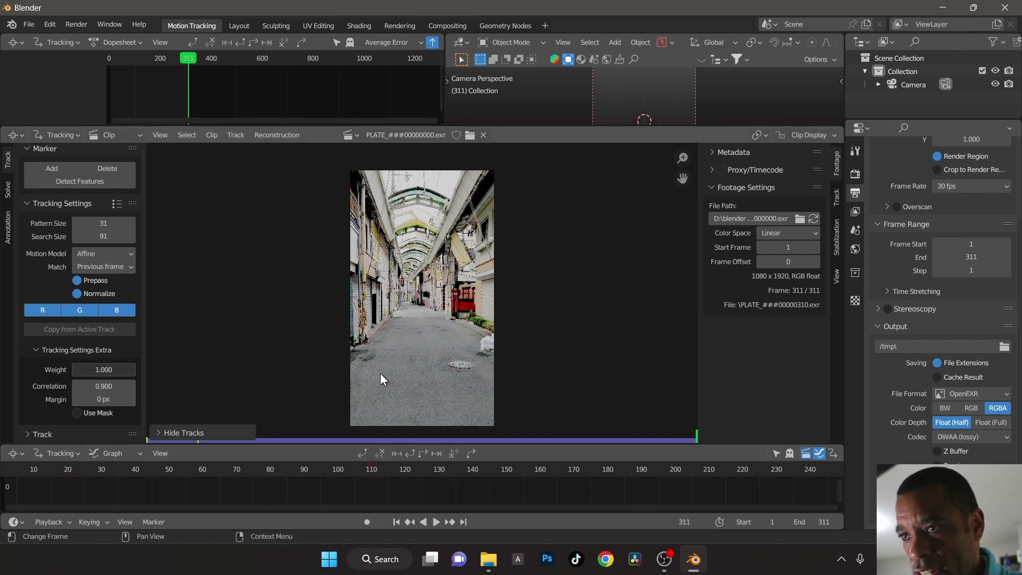
Detect a new set of features on frame 311 and track them backward to the start of the clip
{"action": "left_click", "coordinate": [87, 181]}
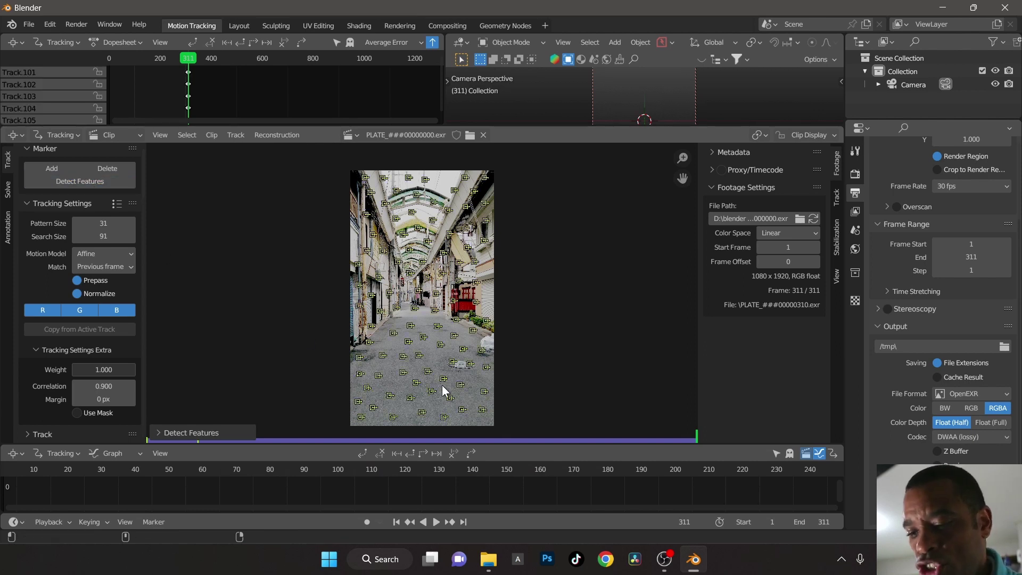
{"action": "key", "text": "ctrl+shift+t"}
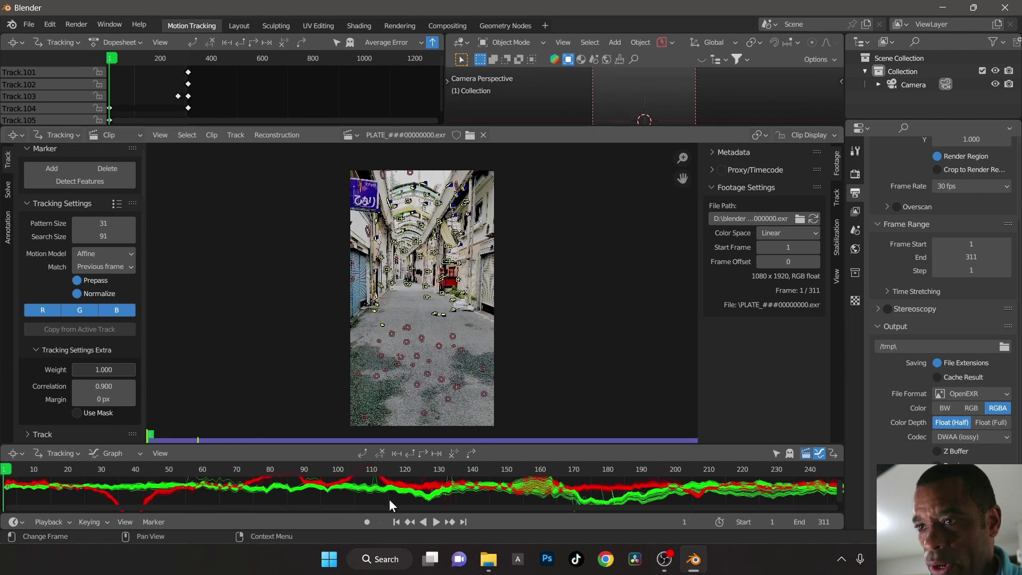
Move the playhead to frame 110 and hide the backward-tracked markers
{"action": "left_click", "coordinate": [368, 469]}
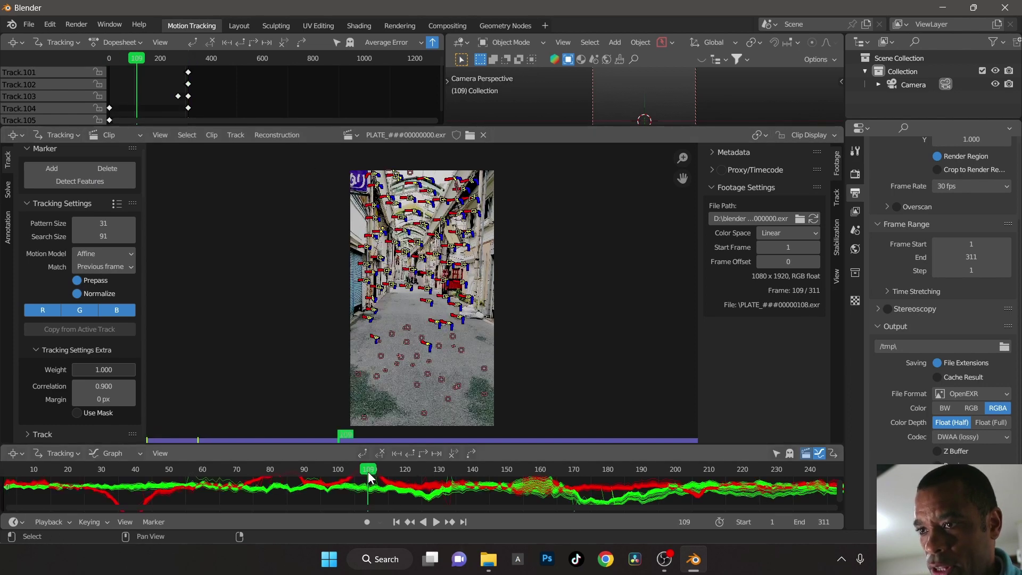
{"action": "left_click_drag", "start_coordinate": [368, 472], "coordinate": [373, 471]}
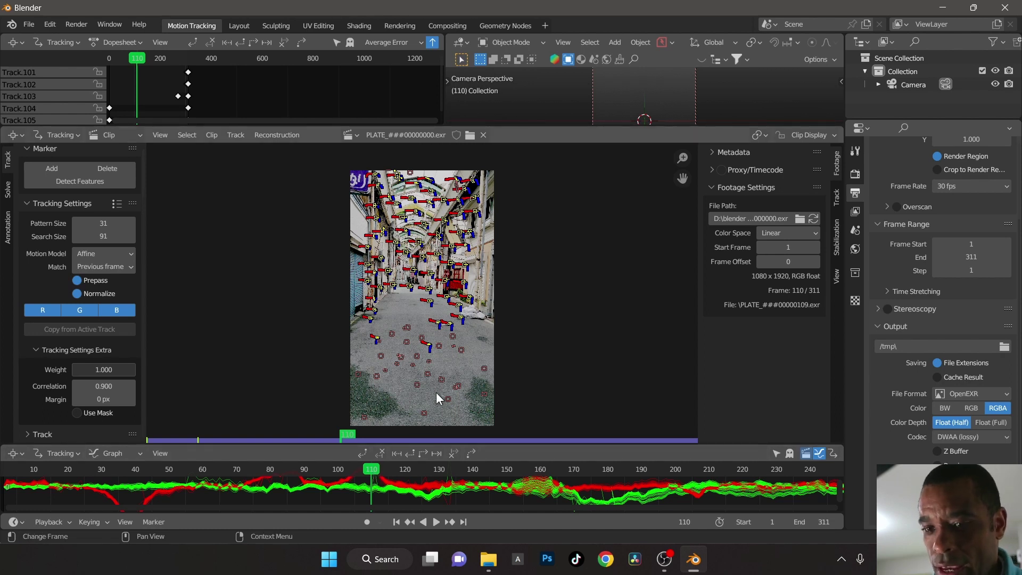
{"action": "key", "text": "h"}
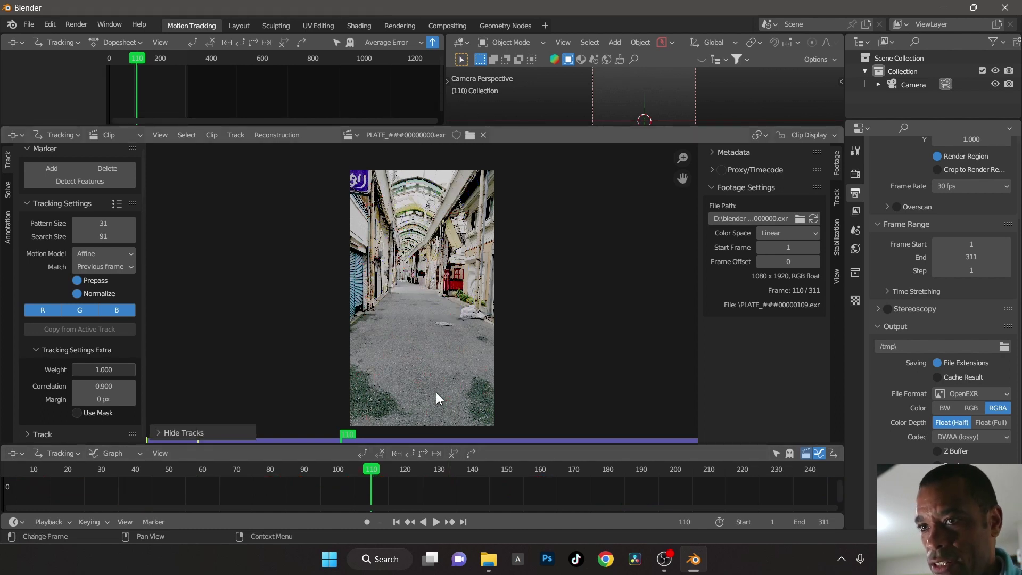
Detect features on frame 110, track them backward to the clip's start, and return the playhead to frame 110
{"action": "left_click", "coordinate": [78, 182]}
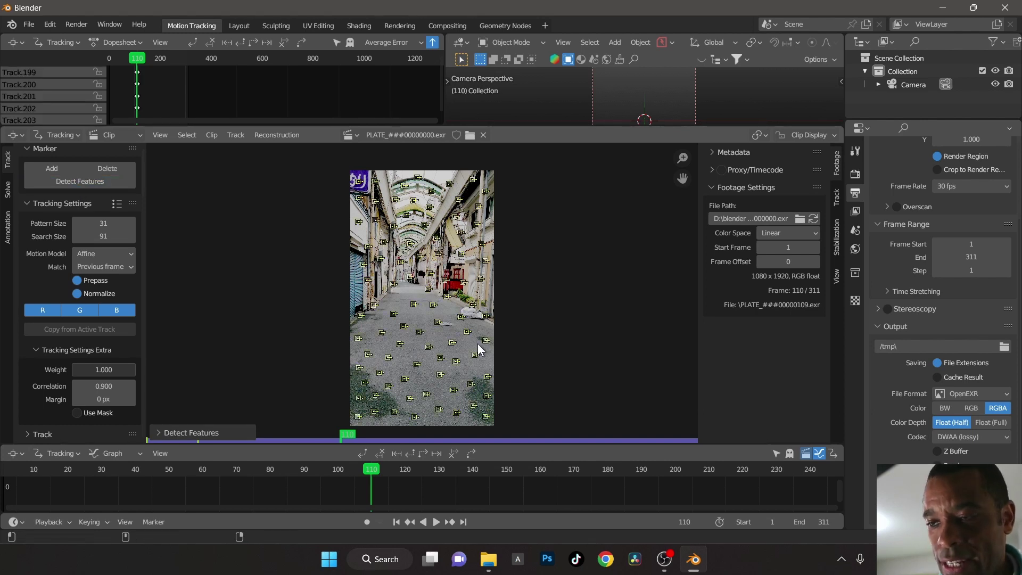
{"action": "key", "text": "shift+ctrl+t"}
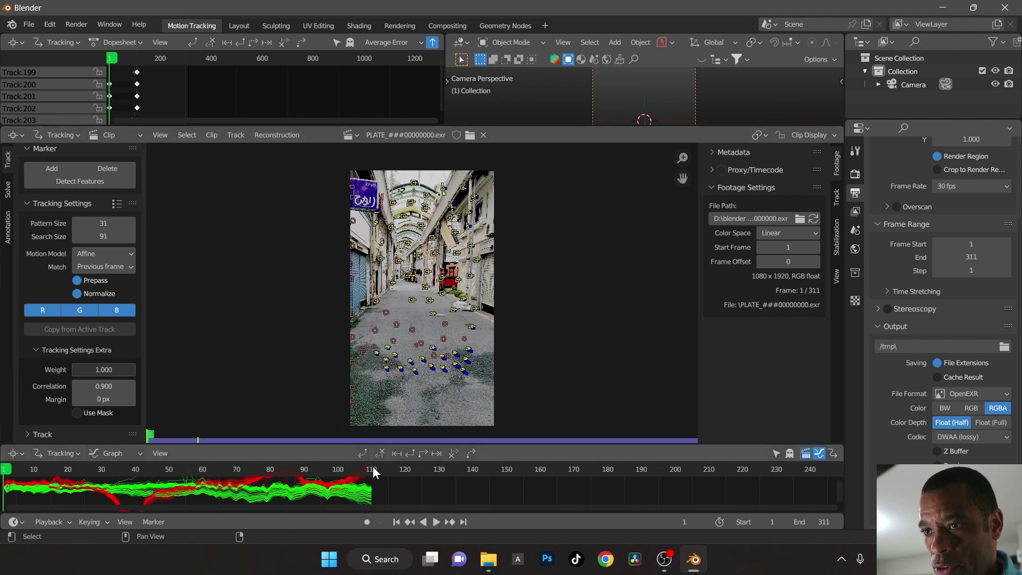
{"action": "left_click", "coordinate": [372, 466]}
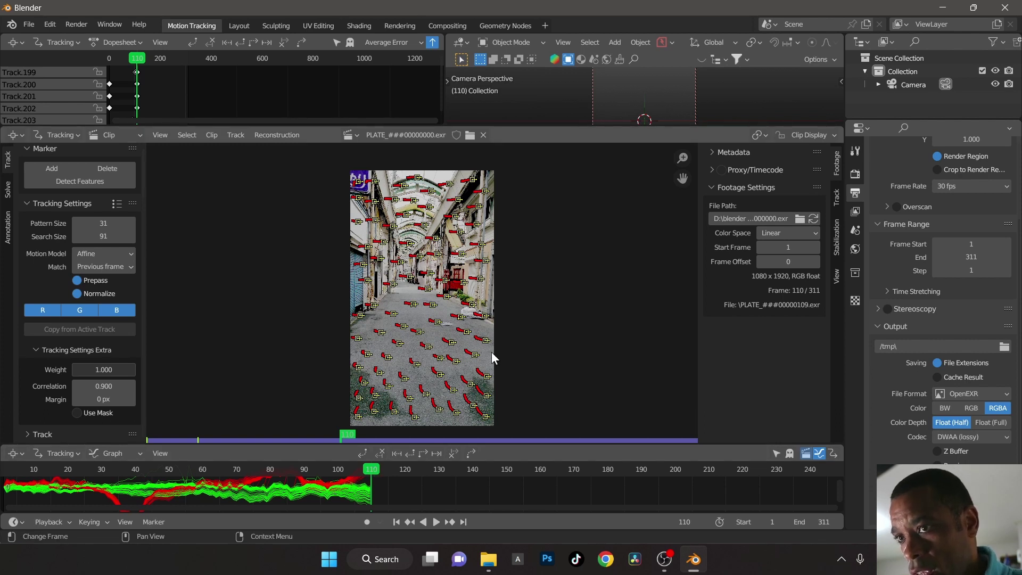
Hide the backward-tracked markers, detect a fresh set of features on frame 110, and track them forward to the clip's end
{"action": "key", "text": "h"}
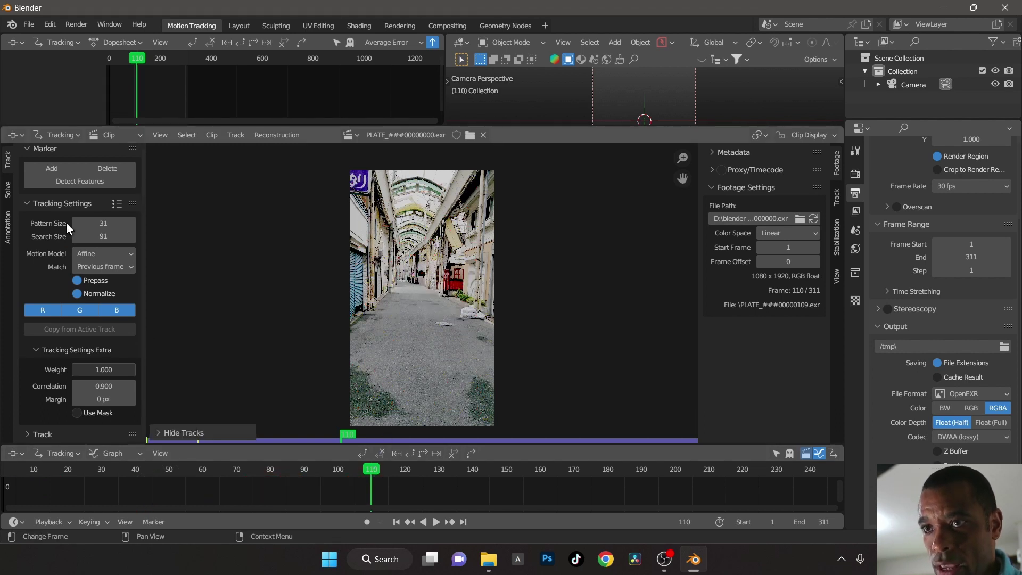
{"action": "left_click", "coordinate": [72, 184]}
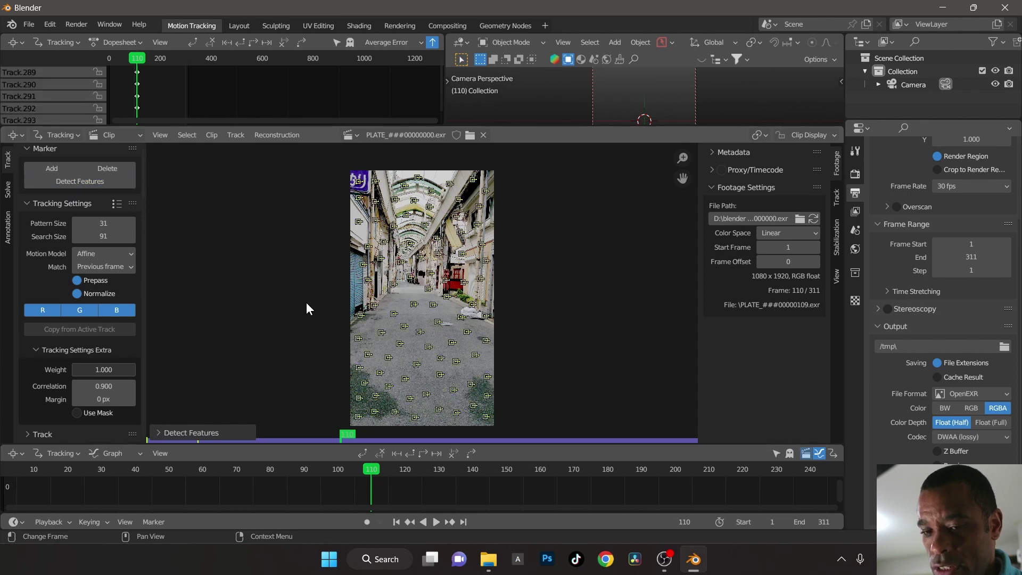
{"action": "key", "text": "ctrl+t"}
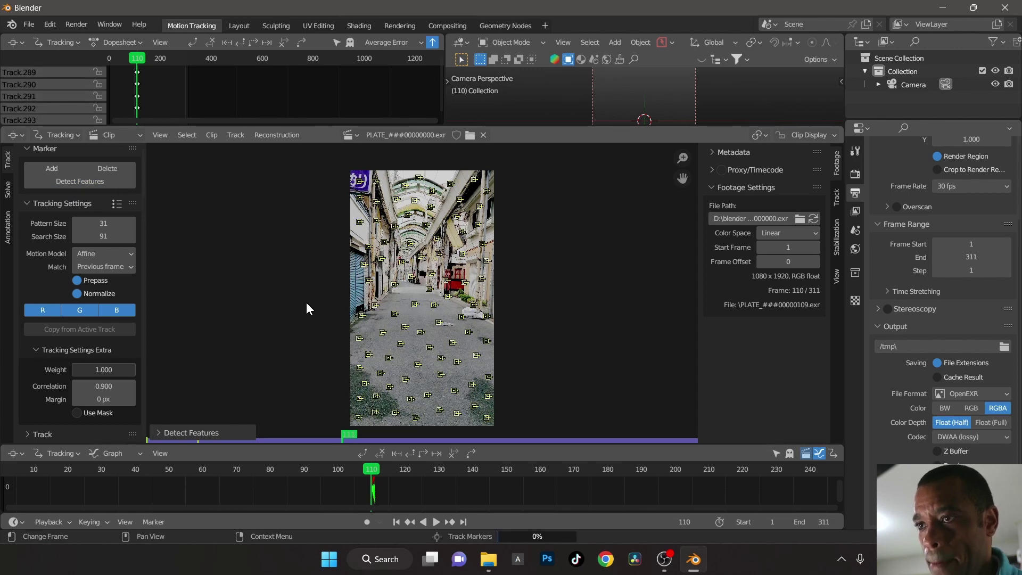
Add a marker on the right edge of the manhole cover at frame 311 and track it backward to frame 1
{"action": "scroll", "coordinate": [465, 363], "scroll_direction": "up", "scroll_amount": 1}
{"action": "scroll", "coordinate": [465, 363], "scroll_direction": "up", "scroll_amount": 1}
{"action": "middle_click_drag", "start_coordinate": [446, 381], "coordinate": [400, 337]}
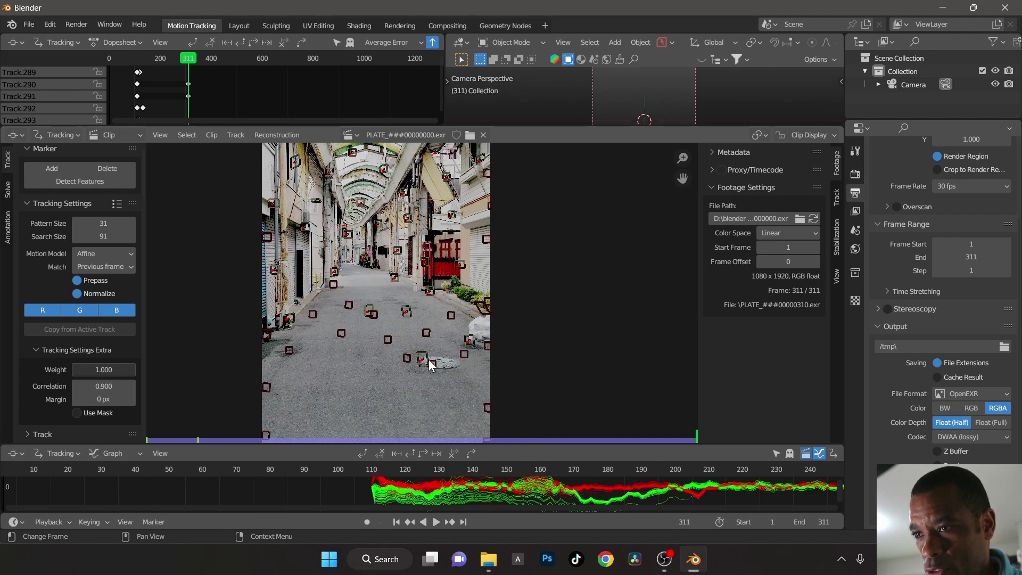
{"action": "scroll", "coordinate": [451, 361], "scroll_direction": "up", "scroll_amount": 2}
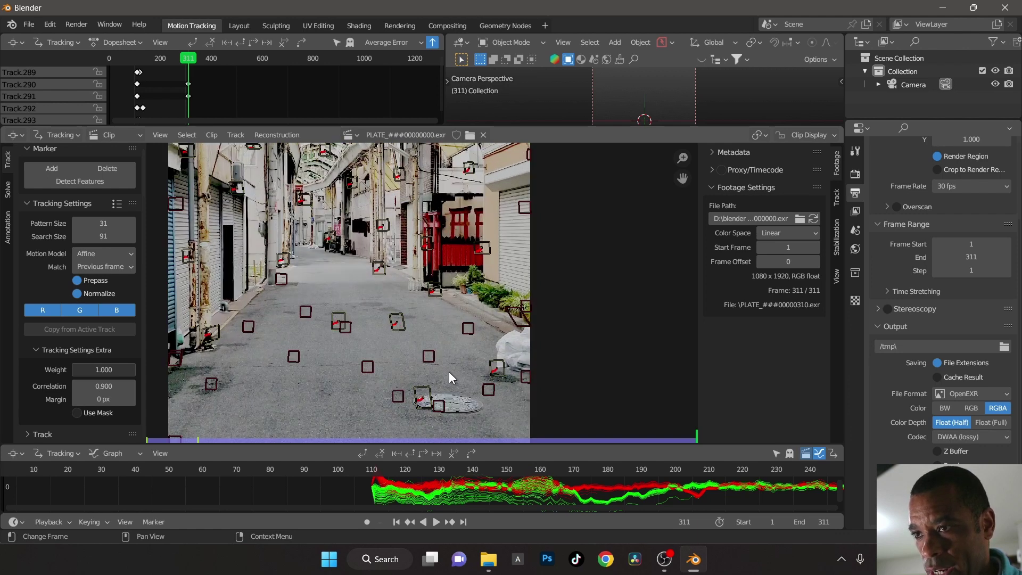
{"action": "left_click", "coordinate": [474, 407]}
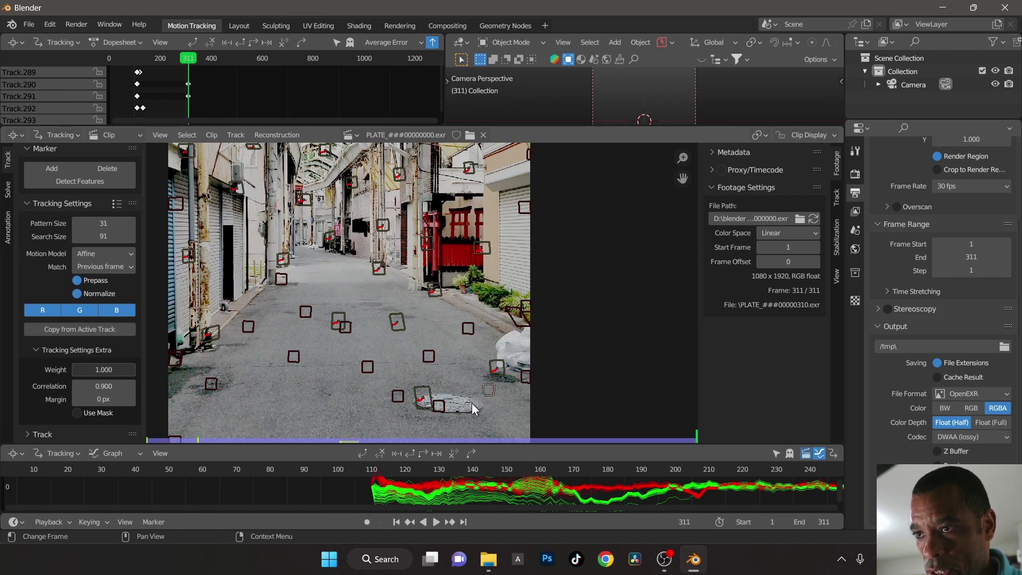
{"action": "left_click", "coordinate": [472, 403], "text": "ctrl"}
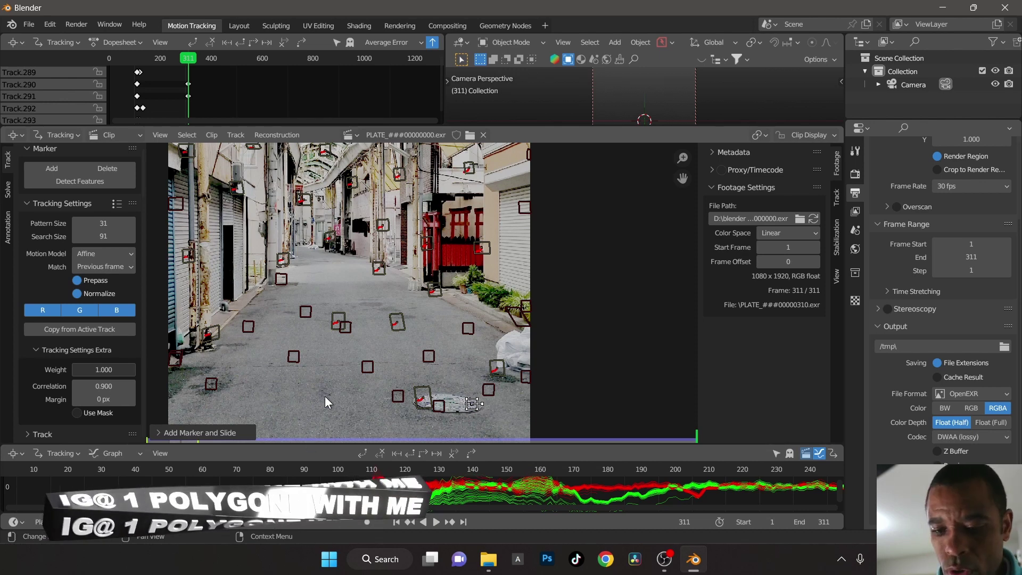
{"action": "key", "text": "ctrl+shift+t"}
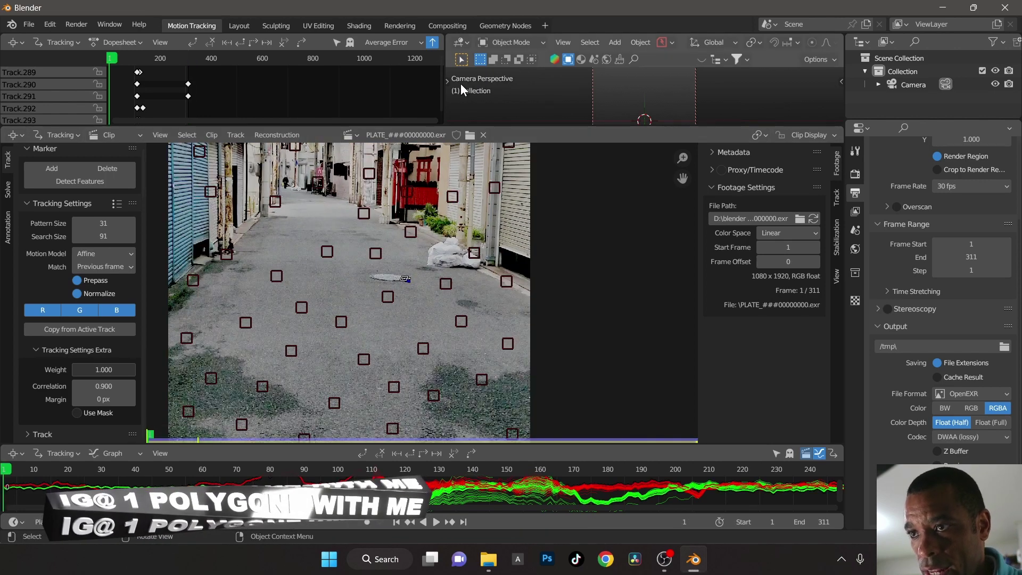
Add a marker on the left edge of the manhole cover at frame 1 and track it forward
{"action": "left_click", "coordinate": [373, 276]}
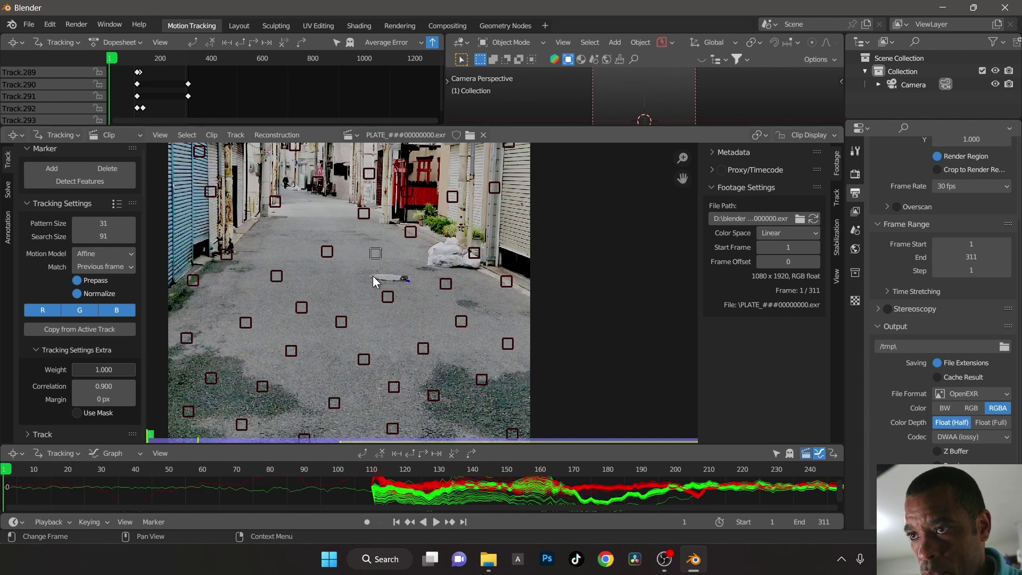
{"action": "left_click", "coordinate": [373, 277], "text": "ctrl"}
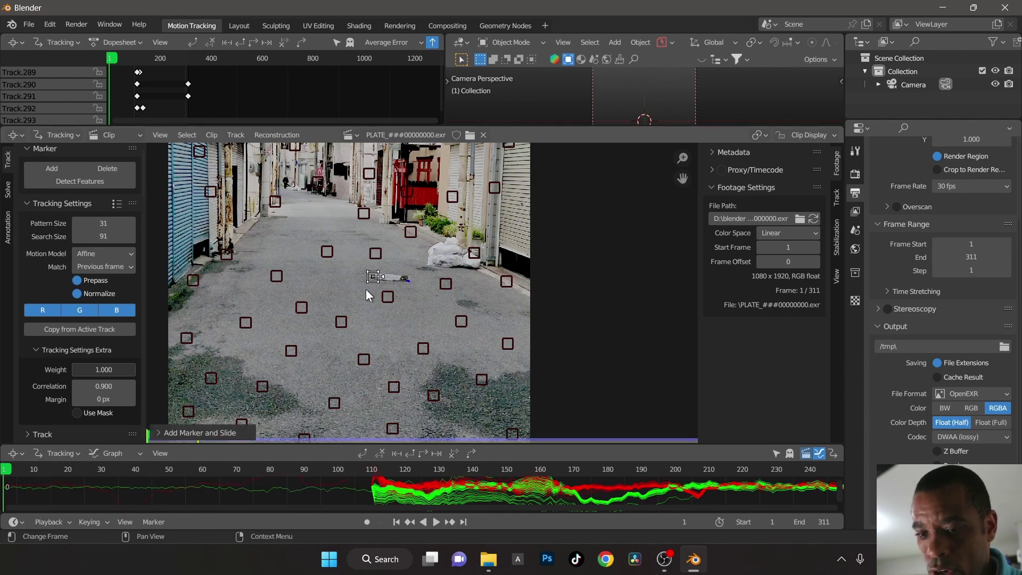
{"action": "key", "text": "ctrl+t"}
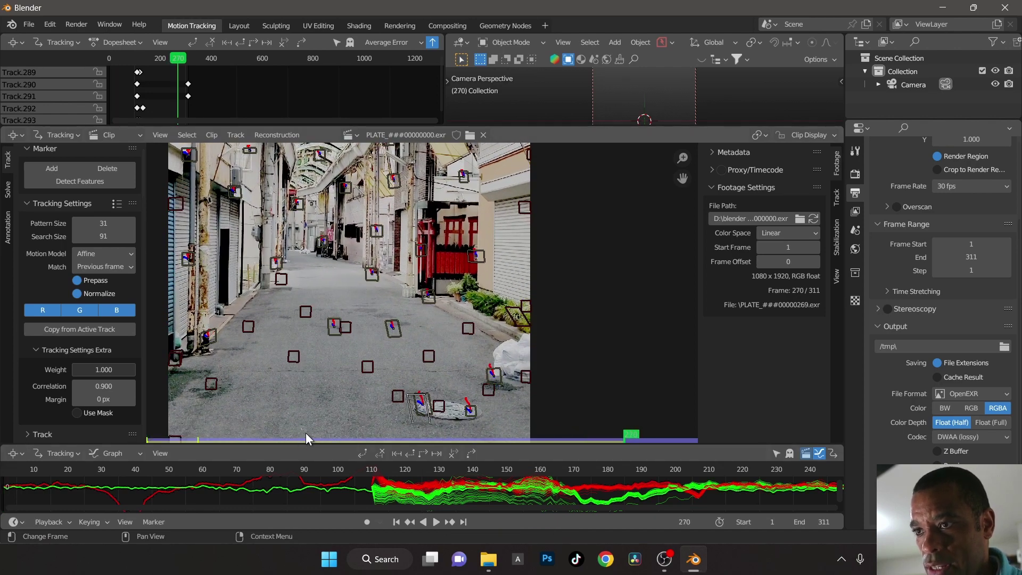
Add a marker on the bare asphalt left of the road's centre at frame 270
{"action": "left_click", "coordinate": [321, 418]}
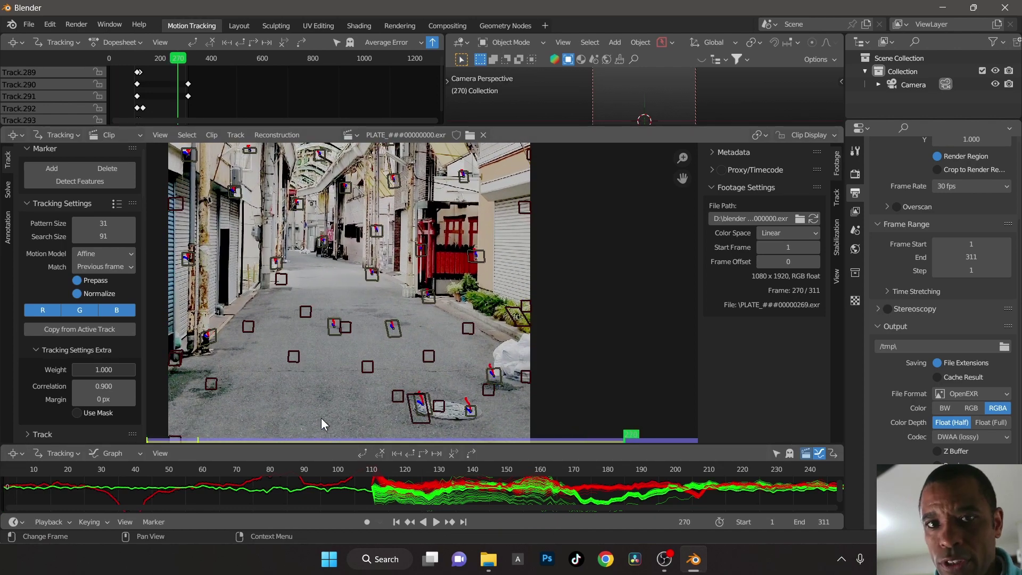
{"action": "scroll", "coordinate": [321, 418], "scroll_direction": "down", "scroll_amount": 1}
{"action": "scroll", "coordinate": [406, 398], "scroll_direction": "down", "scroll_amount": 3}
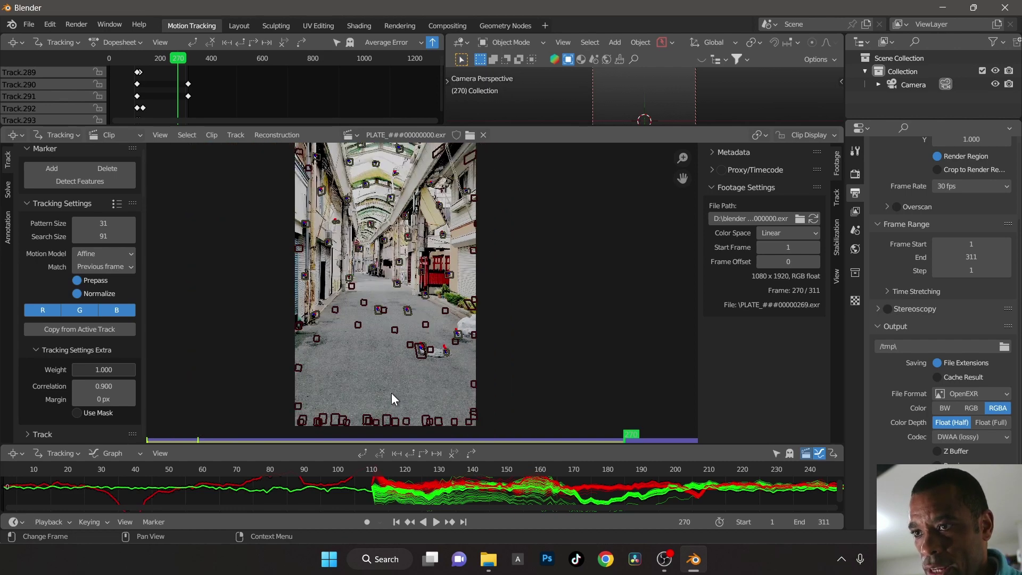
{"action": "scroll", "coordinate": [391, 387], "scroll_direction": "up", "scroll_amount": 3}
{"action": "scroll", "coordinate": [363, 400], "scroll_direction": "up", "scroll_amount": 1}
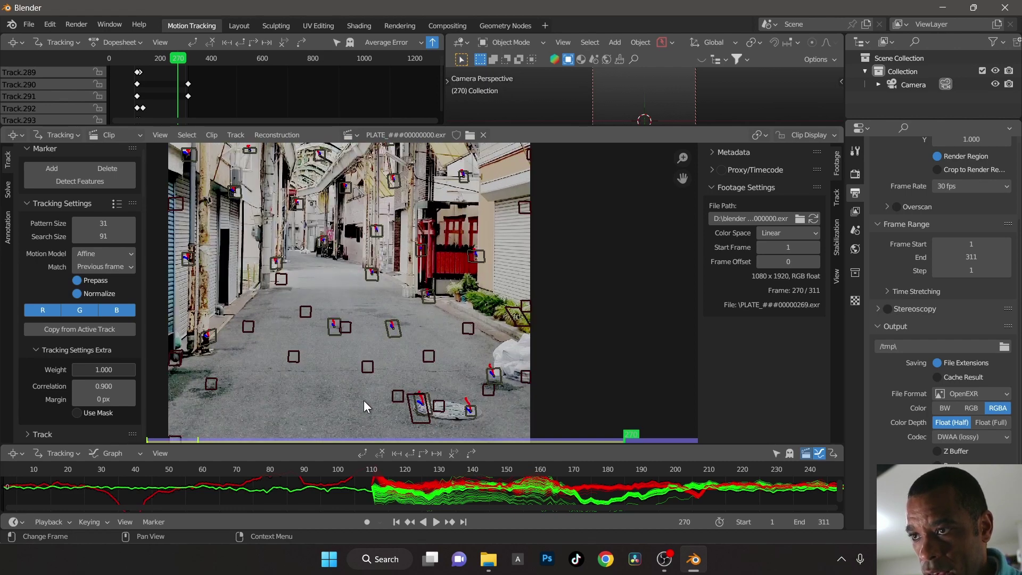
{"action": "scroll", "coordinate": [364, 403], "scroll_direction": "down", "scroll_amount": 1}
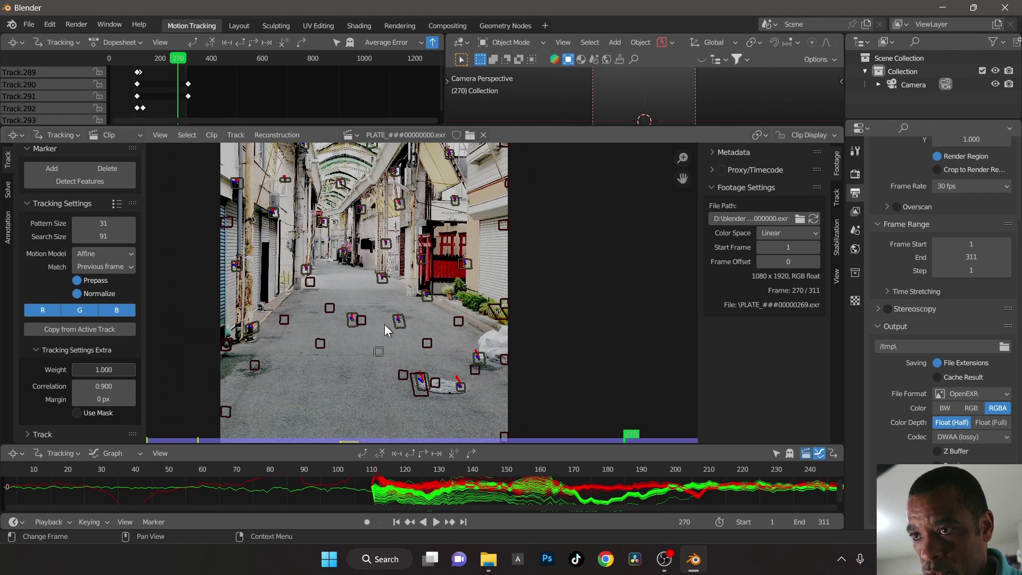
{"action": "middle_click_drag", "start_coordinate": [325, 416], "coordinate": [307, 329]}
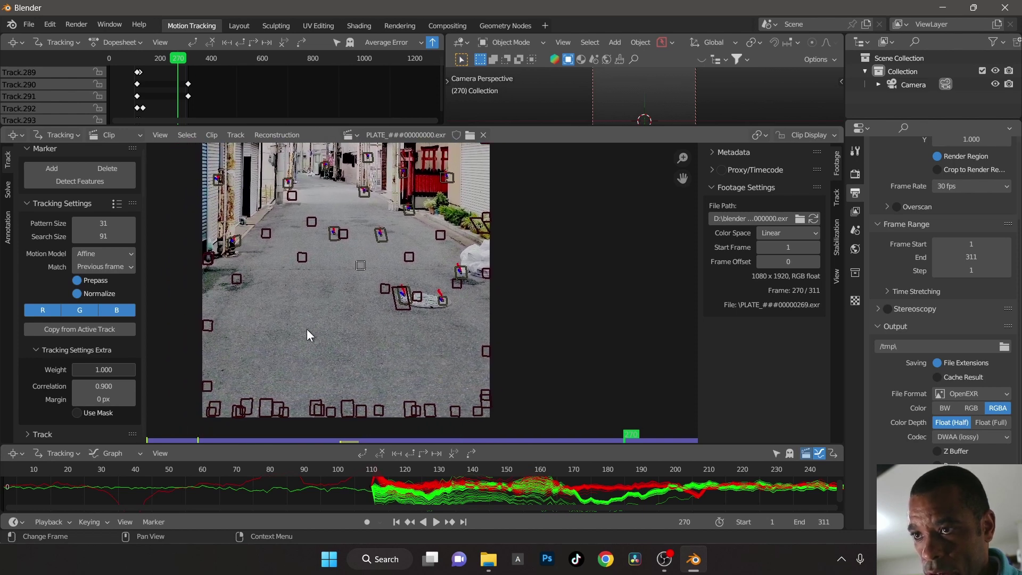
{"action": "left_click", "coordinate": [283, 266], "text": "ctrl"}
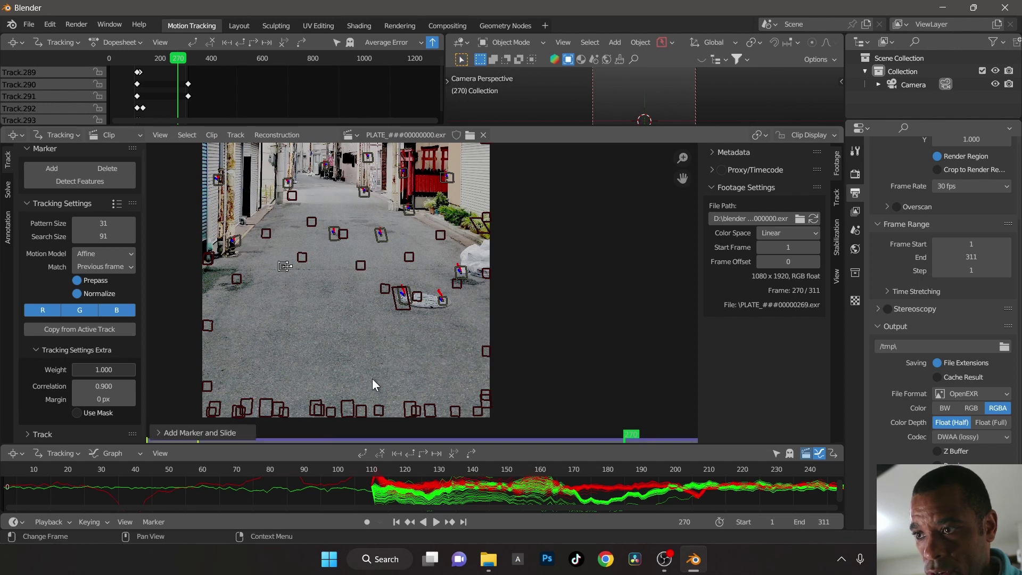
Hide all tracks at frame 1, place one marker on each side of the road surface, and track both forward
{"action": "key", "text": "shift+Left"}
{"action": "key", "text": "h"}
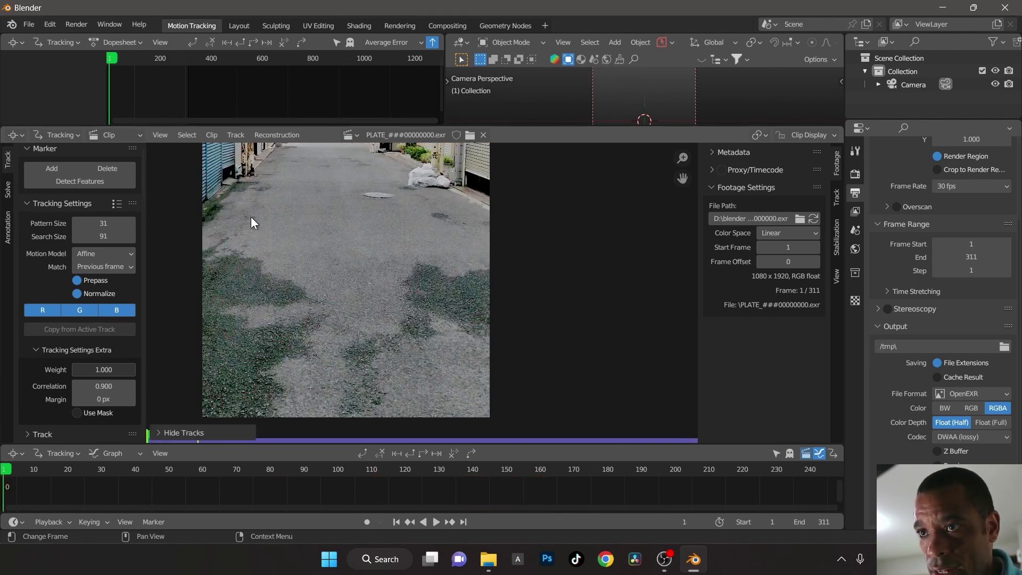
{"action": "left_click", "coordinate": [261, 189], "text": "ctrl"}
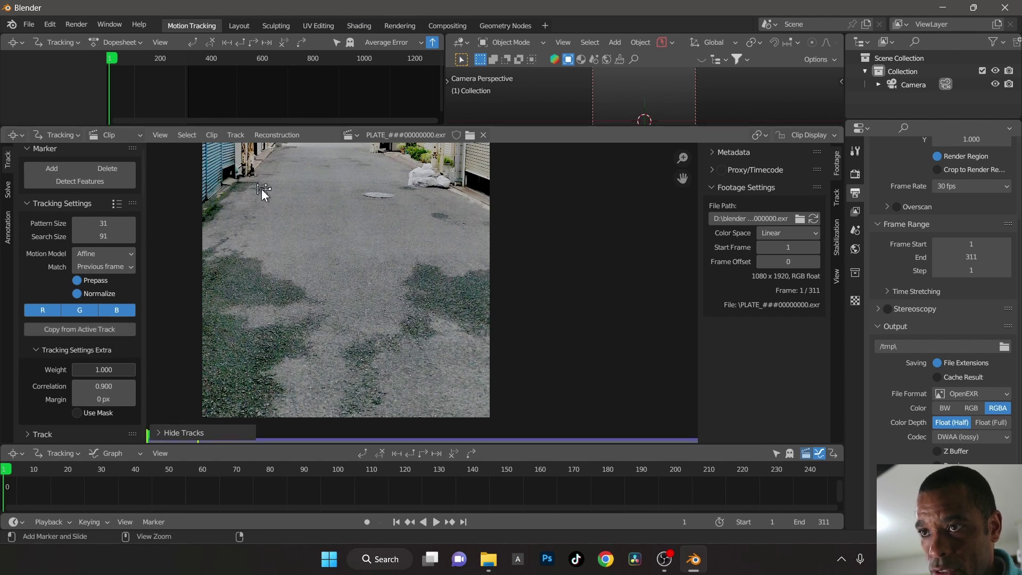
{"action": "left_click", "coordinate": [401, 225], "text": "ctrl"}
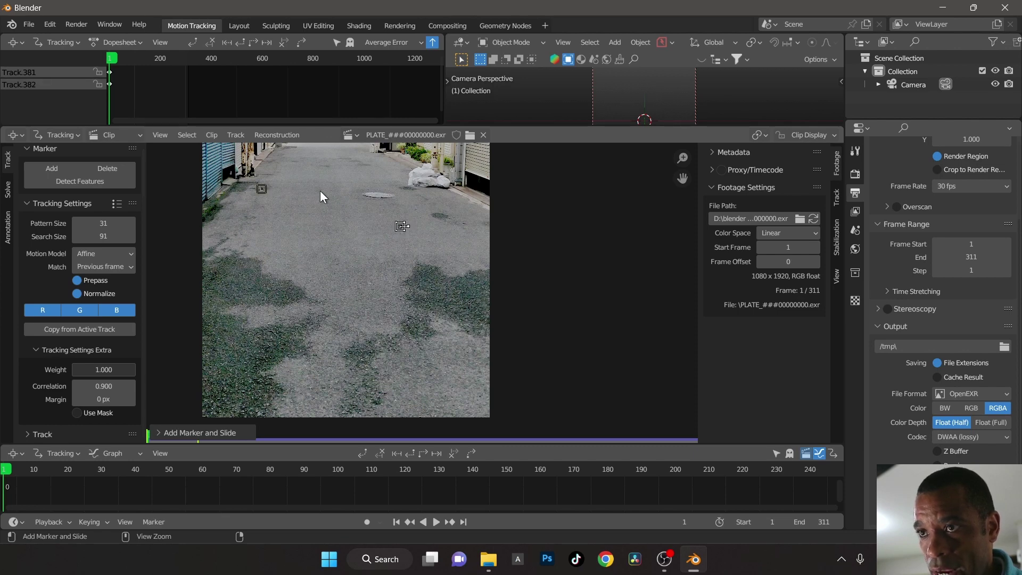
{"action": "left_click", "coordinate": [430, 251]}
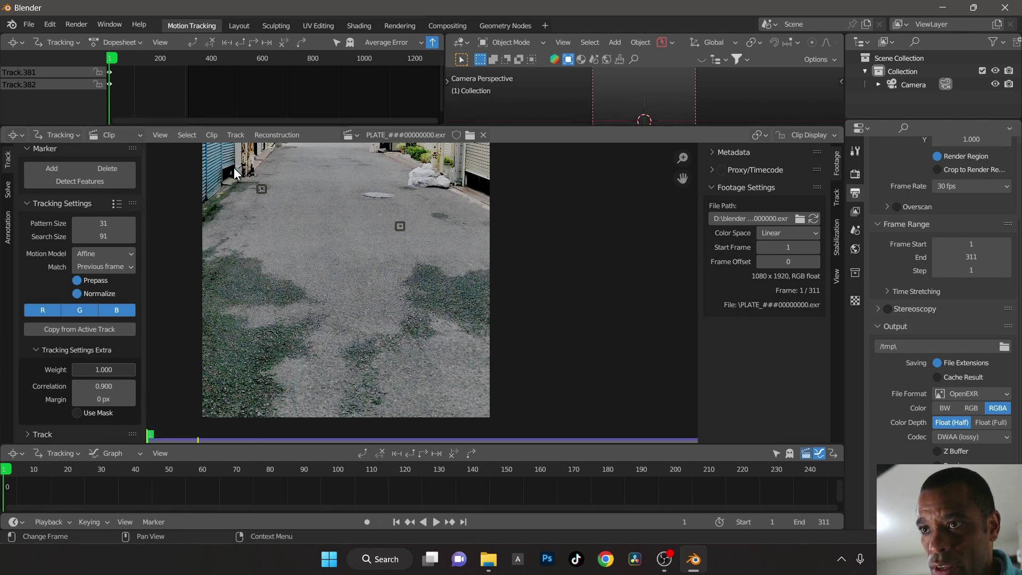
{"action": "left_click", "coordinate": [400, 228]}
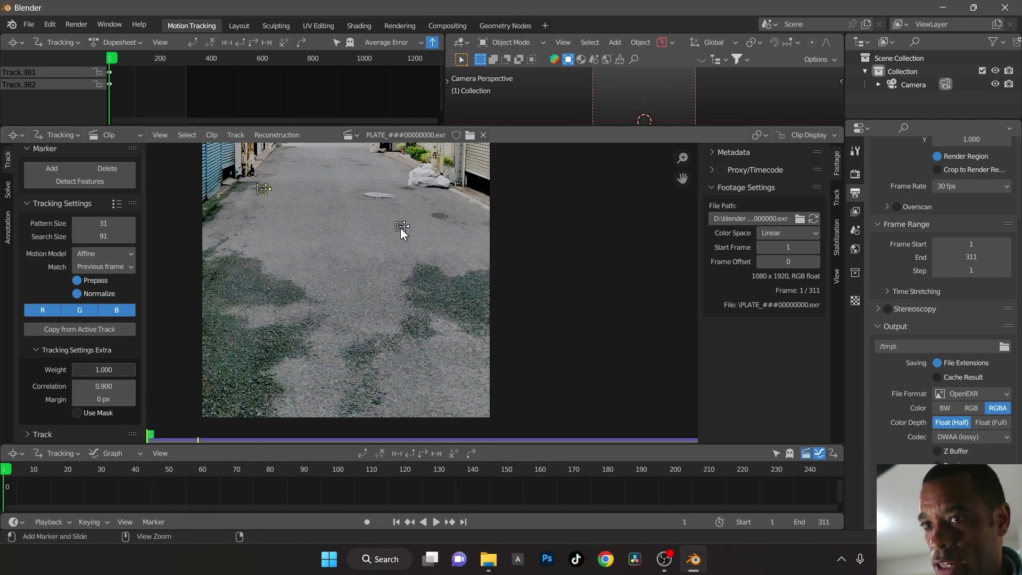
{"action": "key", "text": "ctrl+t"}
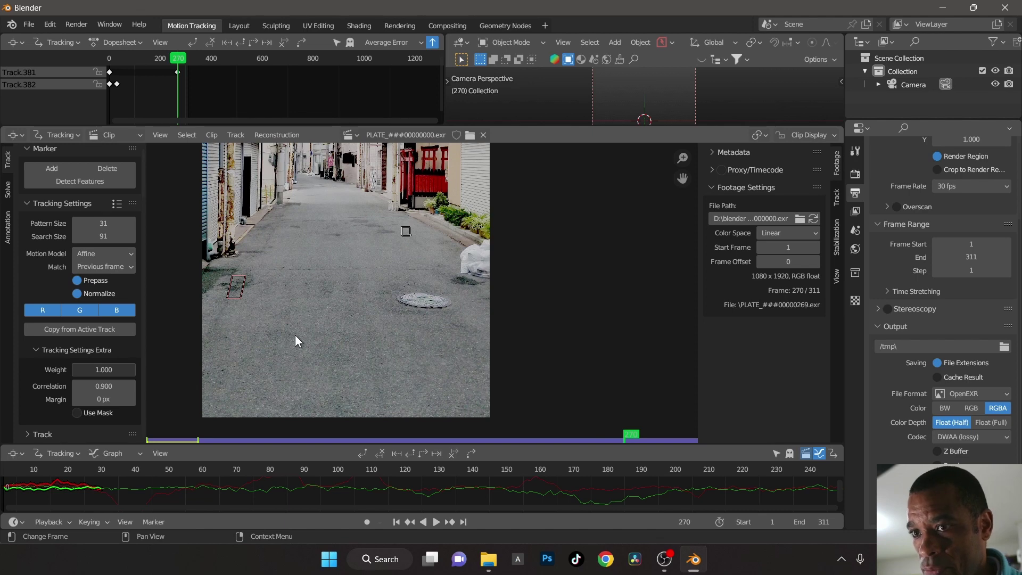
Delete the newly tracked marker on the right side of the road
{"action": "key", "text": "x"}
{"action": "left_click", "coordinate": [407, 235]}
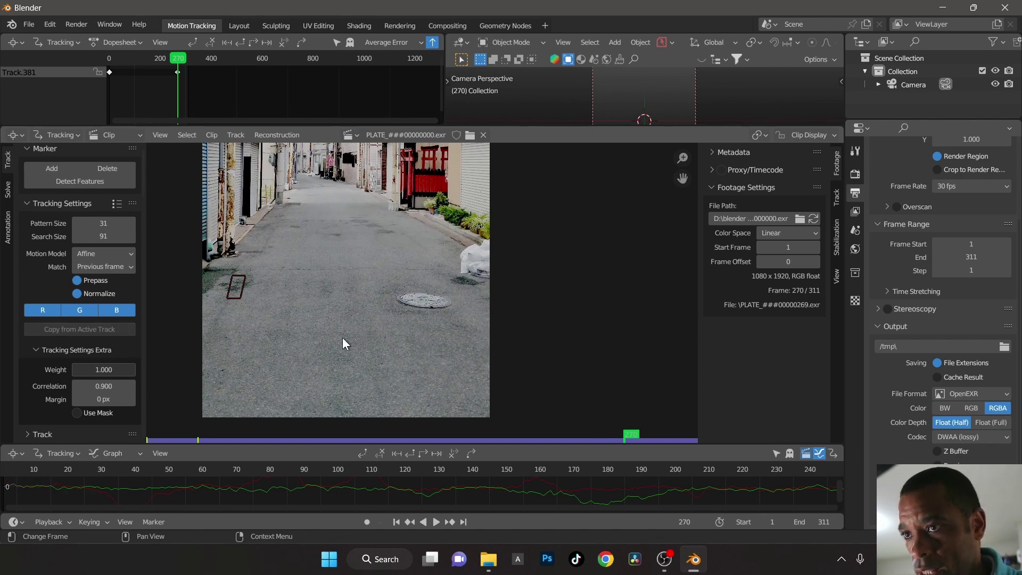
Move the playhead to frame 122 and unhide all of the tracks
{"action": "scroll", "coordinate": [339, 350], "scroll_direction": "down", "scroll_amount": 3}
{"action": "scroll", "coordinate": [339, 349], "scroll_direction": "up", "scroll_amount": 2}
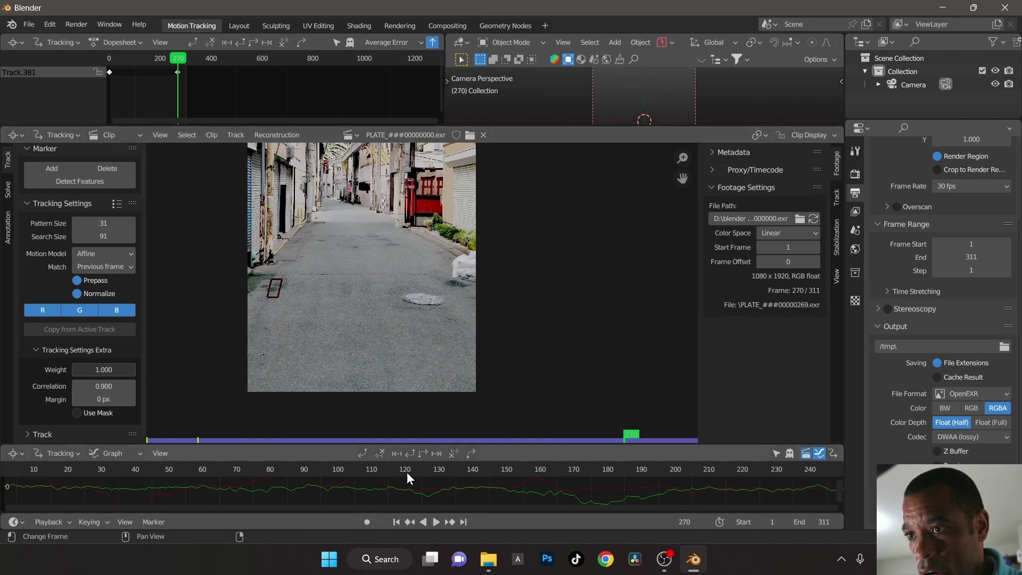
{"action": "left_click", "coordinate": [440, 469]}
{"action": "left_click_drag", "start_coordinate": [446, 469], "coordinate": [412, 468]}
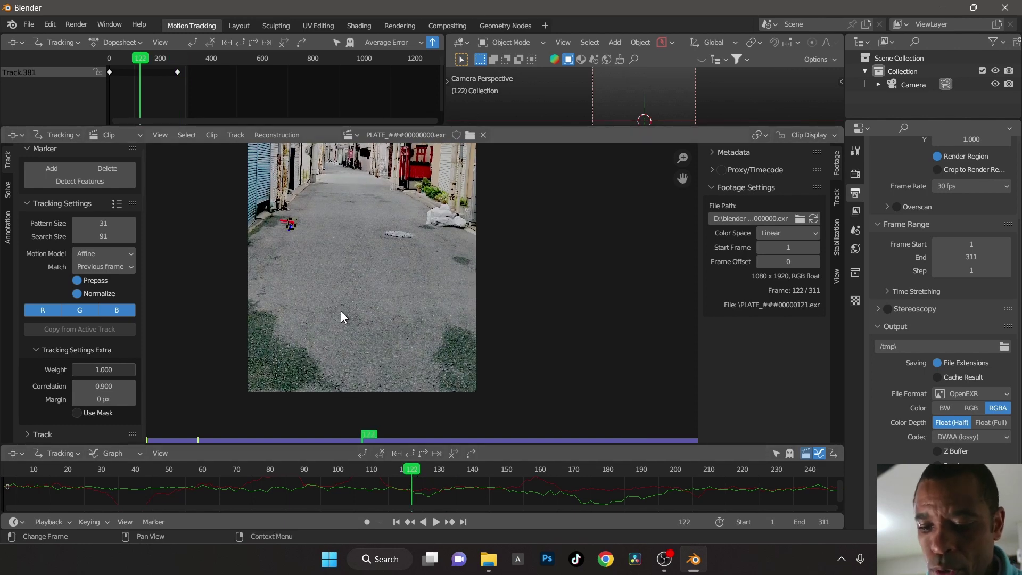
{"action": "key", "text": "alt+h"}
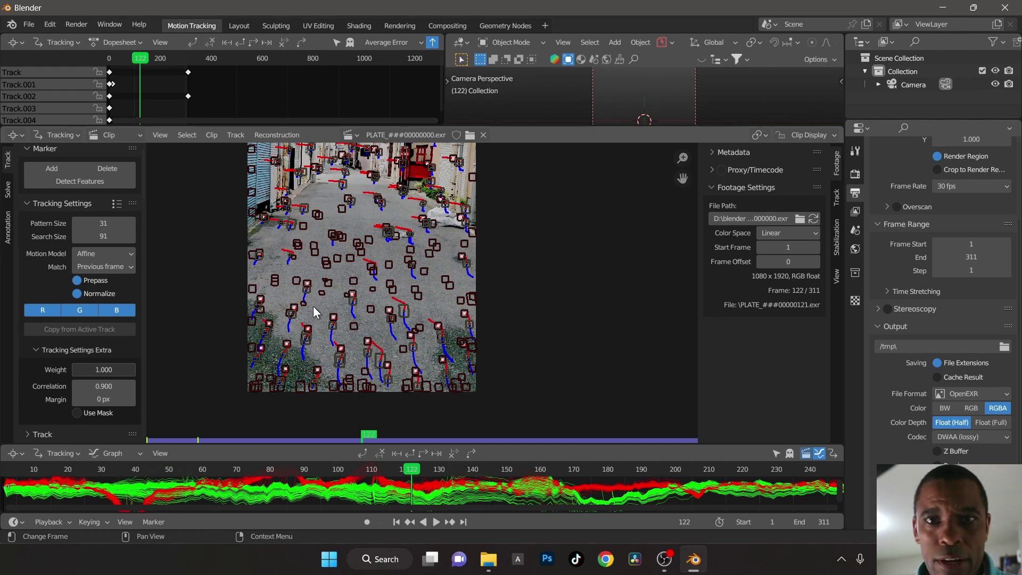
Inspect individual road markers, clear the selection, and enlarge the graph area to examine the tracking curves
{"action": "left_click", "coordinate": [350, 222]}
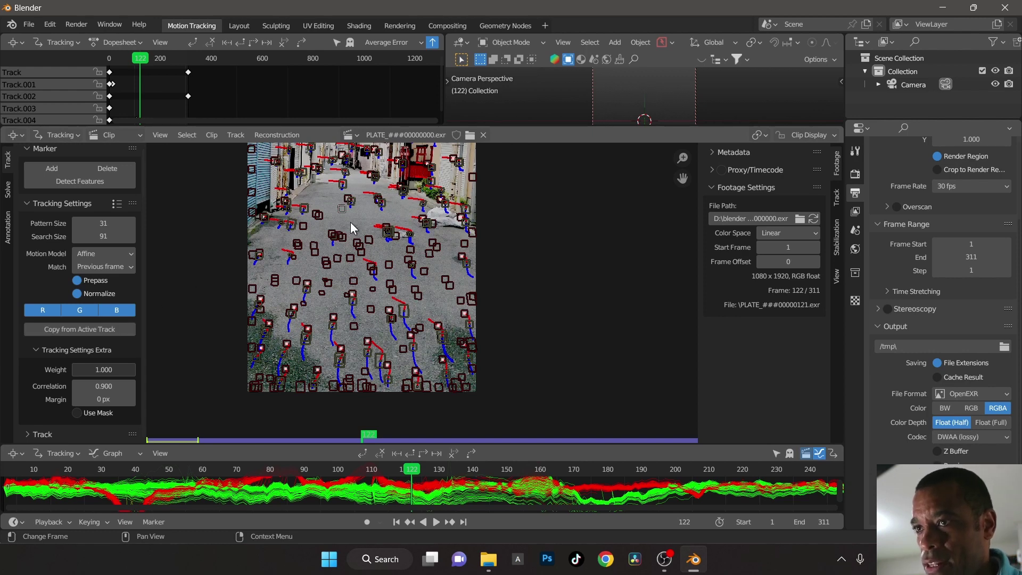
{"action": "left_click", "coordinate": [359, 210]}
{"action": "left_click", "coordinate": [347, 229]}
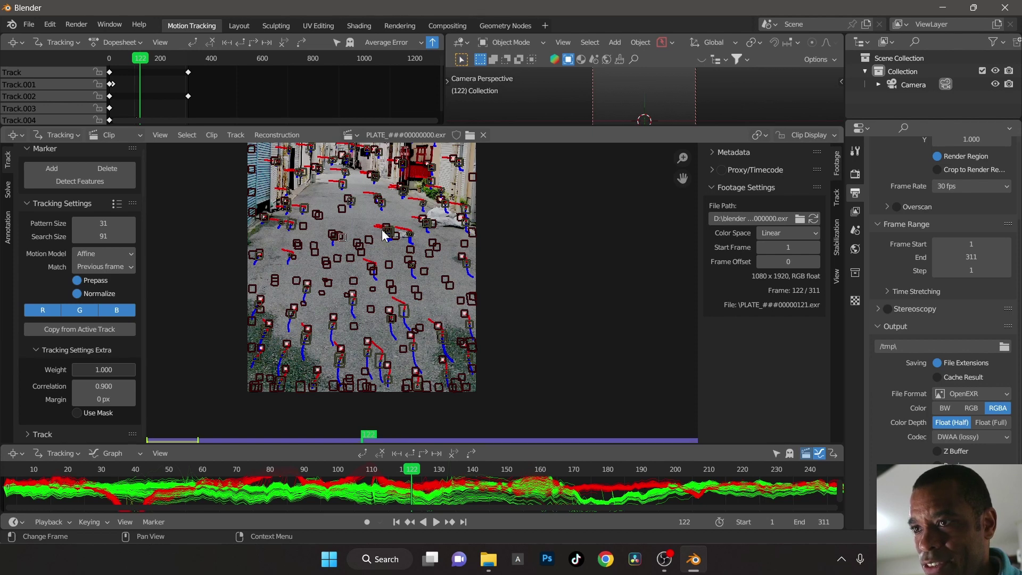
{"action": "left_click", "coordinate": [622, 307]}
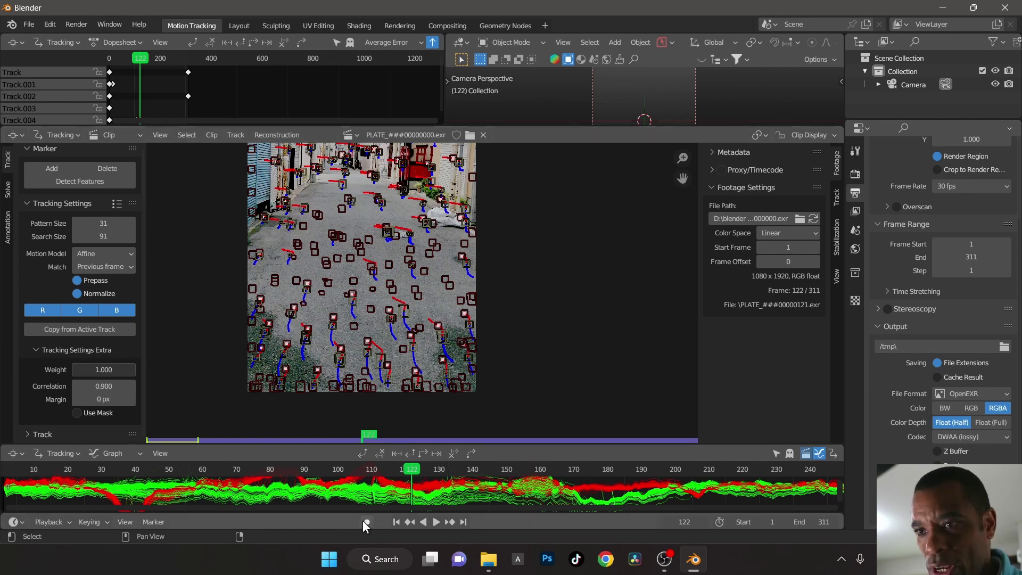
{"action": "left_click_drag", "start_coordinate": [510, 445], "coordinate": [509, 376]}
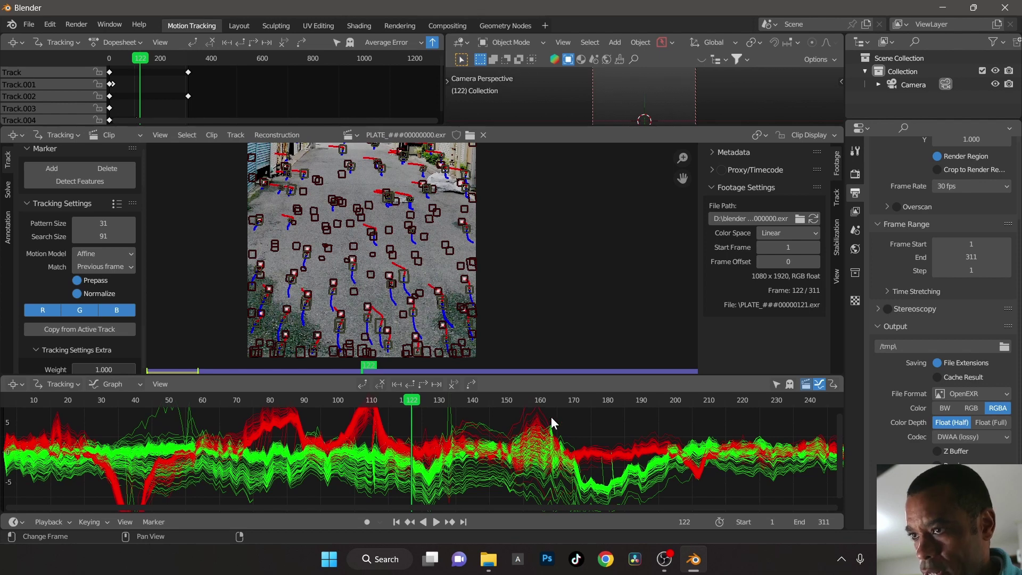
Set the camera solve to refine Focal Length, Optical Center and Radial Distortion
{"action": "left_click", "coordinate": [7, 190]}
{"action": "left_click", "coordinate": [78, 251]}
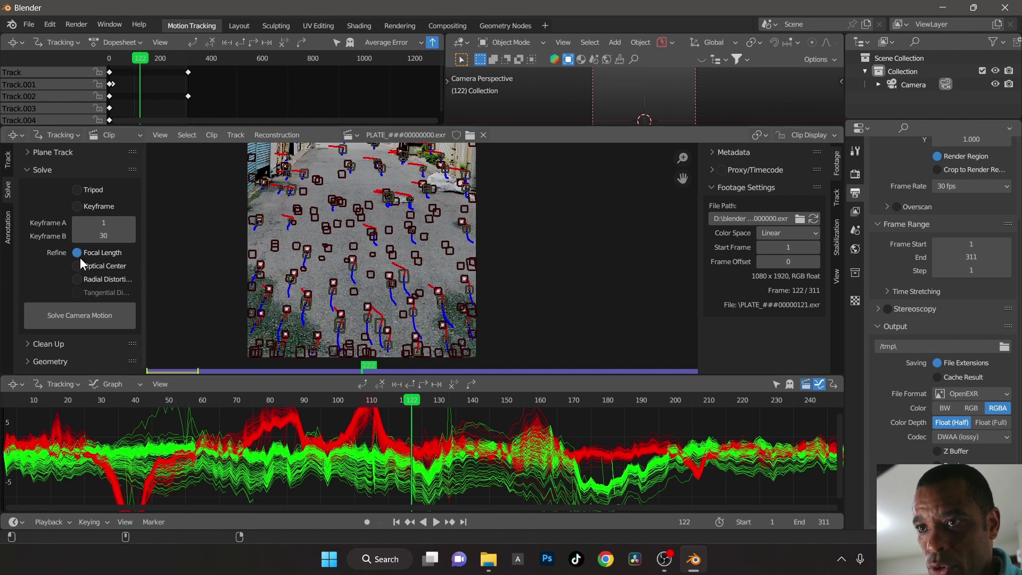
{"action": "left_click", "coordinate": [81, 265]}
{"action": "left_click", "coordinate": [81, 279]}
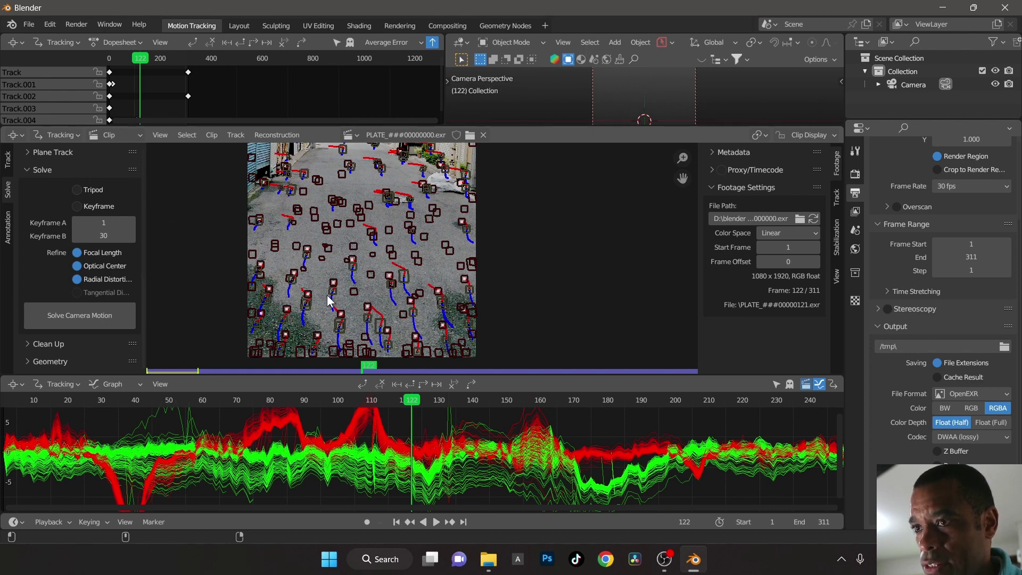
Save the project as 30_TRACK_1-16-23.blend in the 03_BLENDER folder of the 0000_STREET_COLTH_TRACK project
{"action": "key", "text": "ctrl+s"}
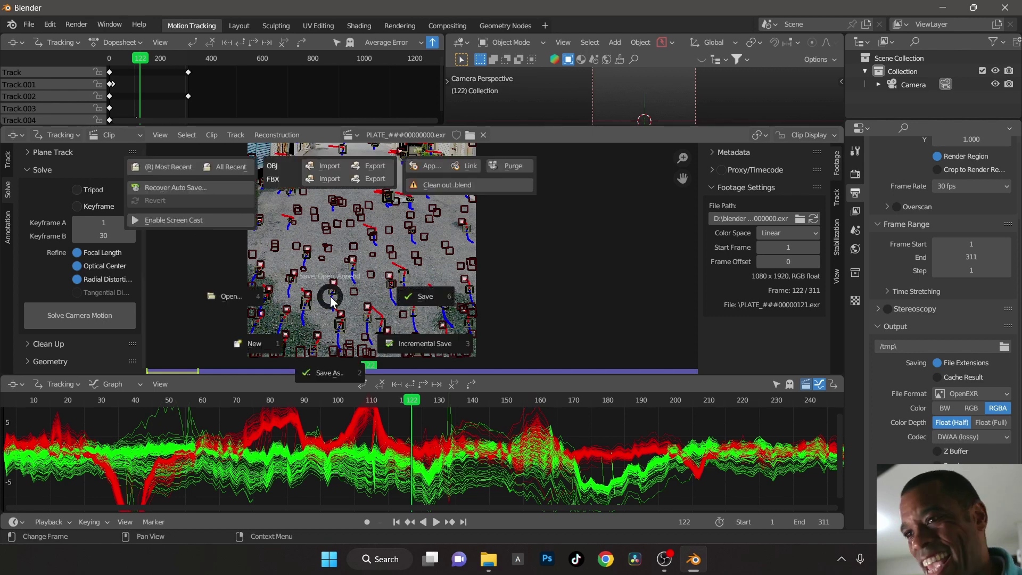
{"action": "left_click", "coordinate": [341, 371]}
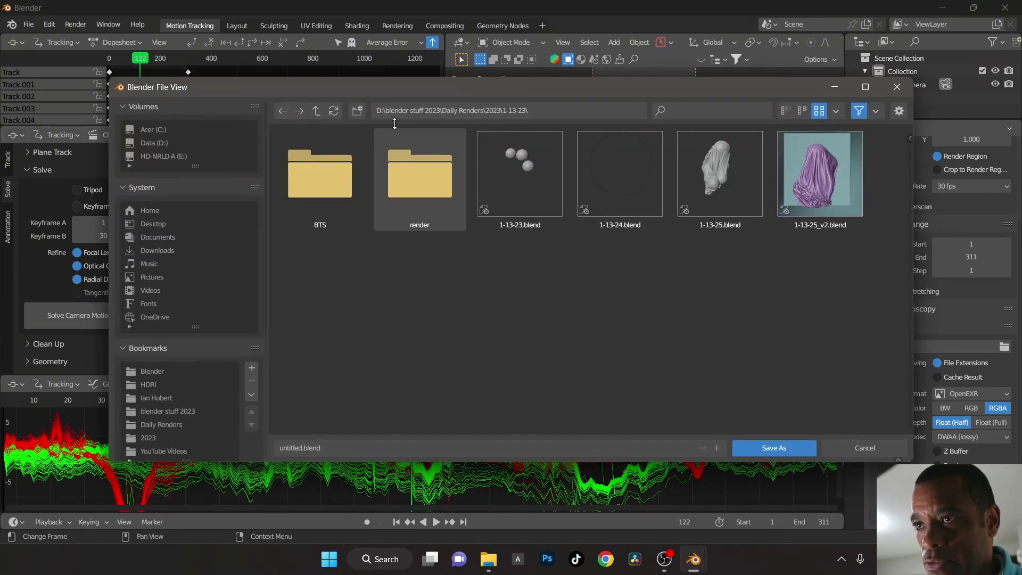
{"action": "left_click", "coordinate": [316, 111]}
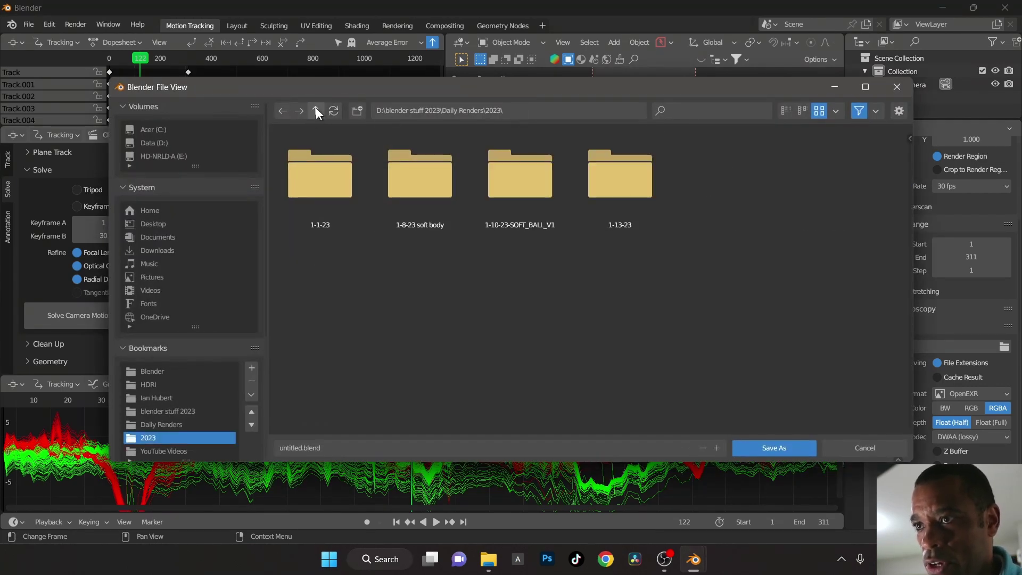
{"action": "left_click", "coordinate": [316, 111]}
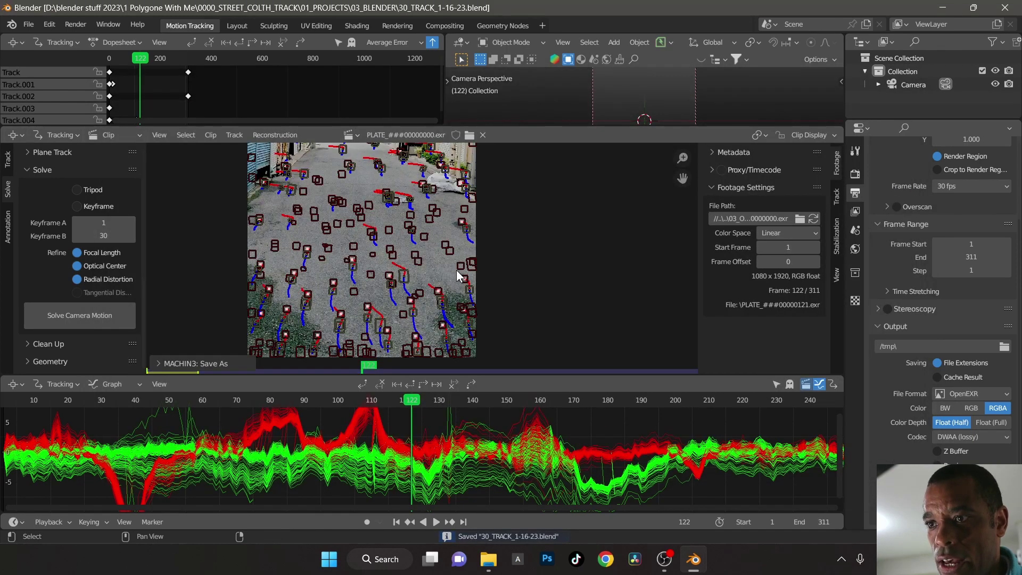
Solve the camera motion and examine the tracking curves over the full frame range for outliers
{"action": "left_click", "coordinate": [116, 307]}
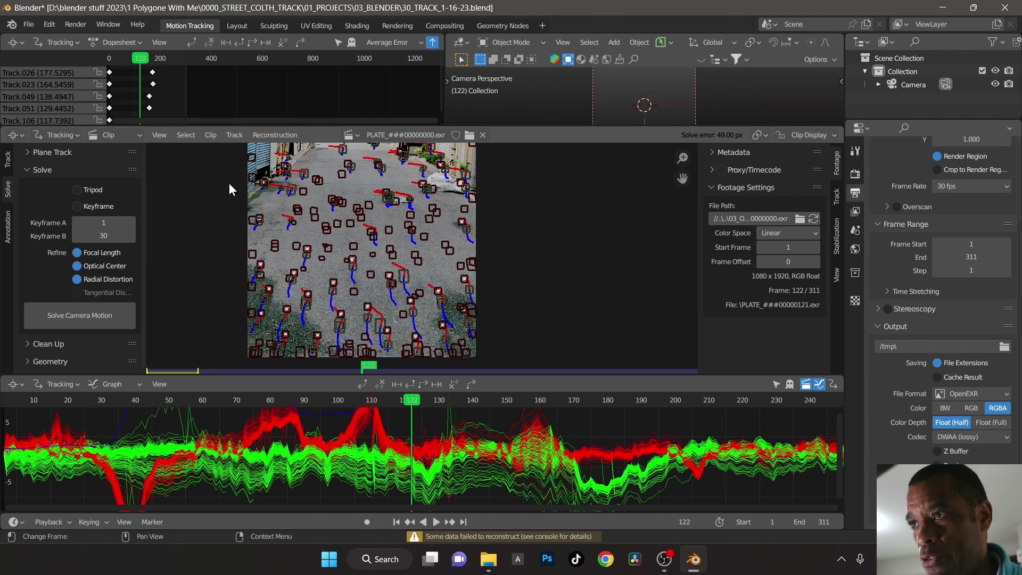
{"action": "scroll", "coordinate": [522, 241], "scroll_direction": "up", "scroll_amount": 1}
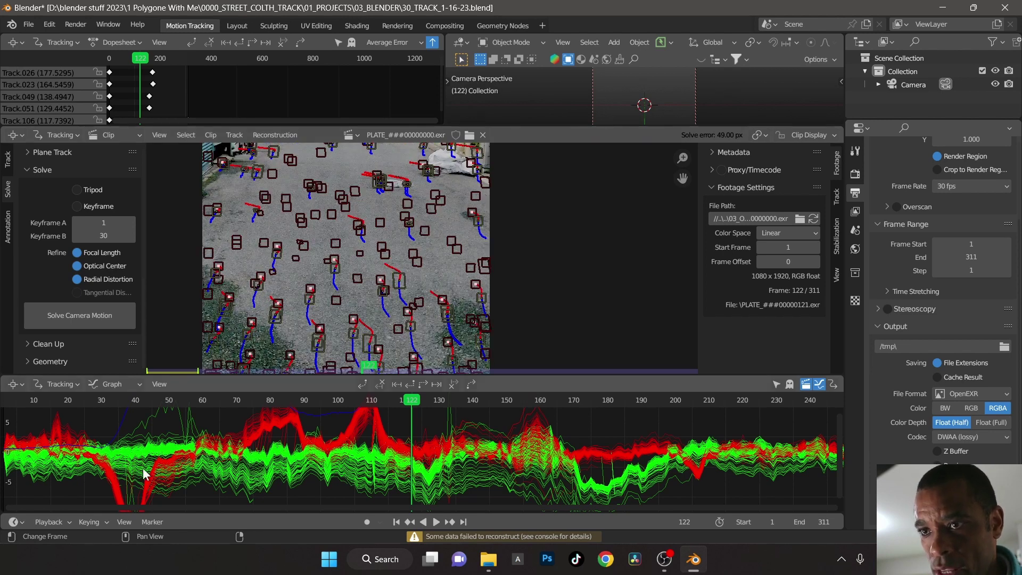
{"action": "key", "text": "Home"}
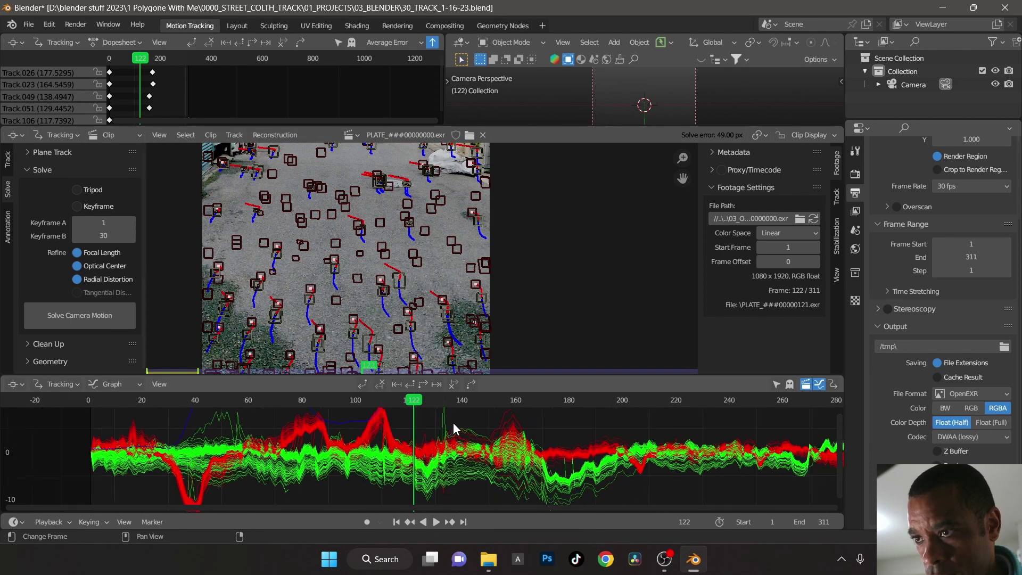
{"action": "scroll", "coordinate": [453, 426], "scroll_direction": "down", "scroll_amount": 6}
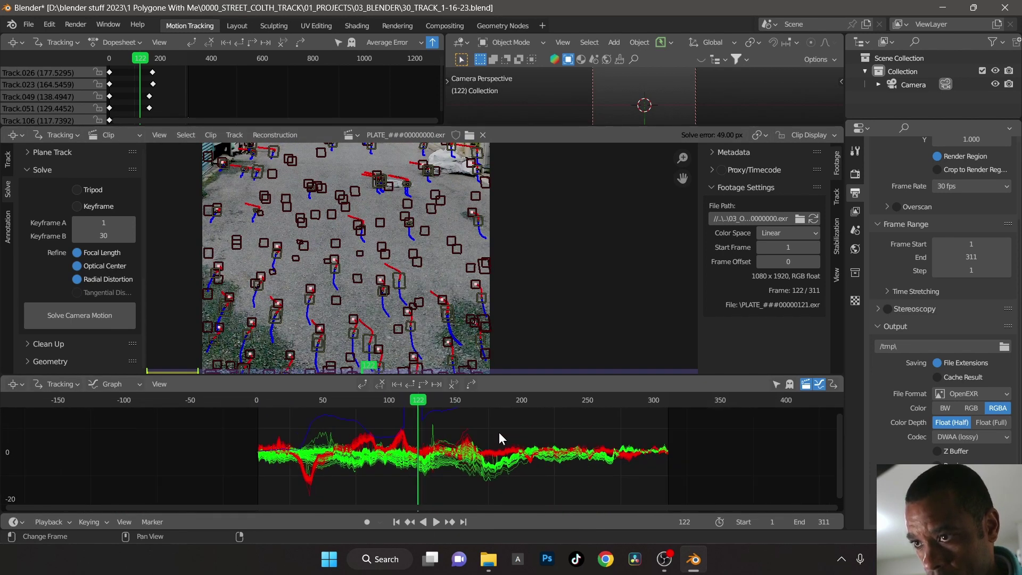
{"action": "scroll", "coordinate": [410, 452], "scroll_direction": "up", "scroll_amount": 5}
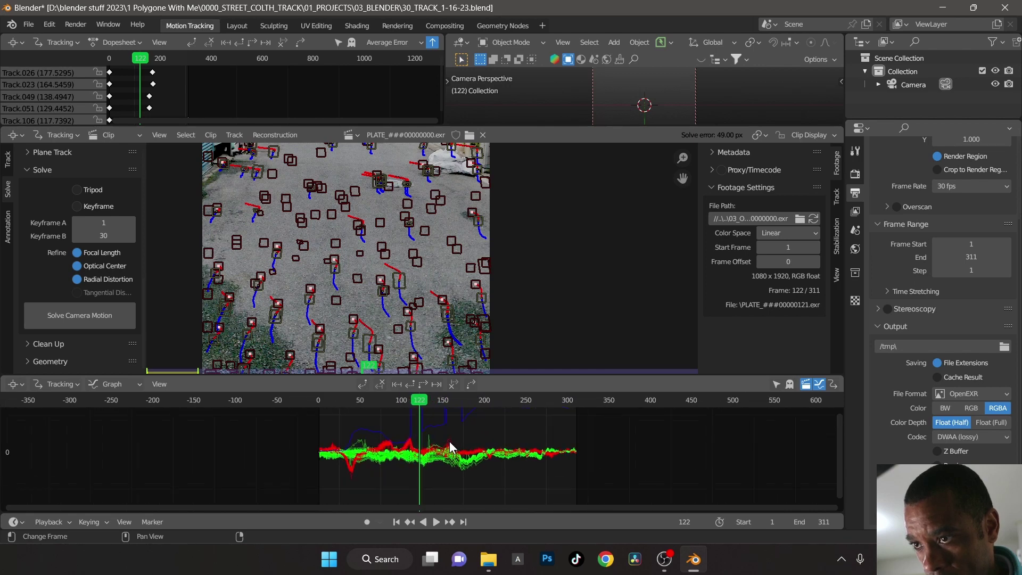
{"action": "scroll", "coordinate": [410, 452], "scroll_direction": "up", "scroll_amount": 1}
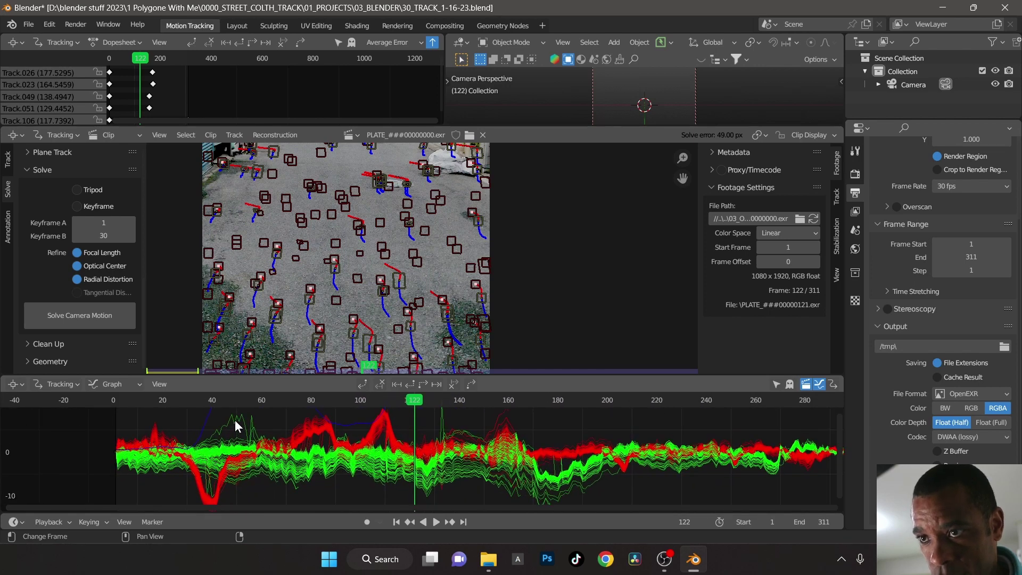
Delete the outlier tracking curves that peak near frame 50 and dip near frame 40
{"action": "key", "text": "Delete"}
{"action": "left_click", "coordinate": [237, 419]}
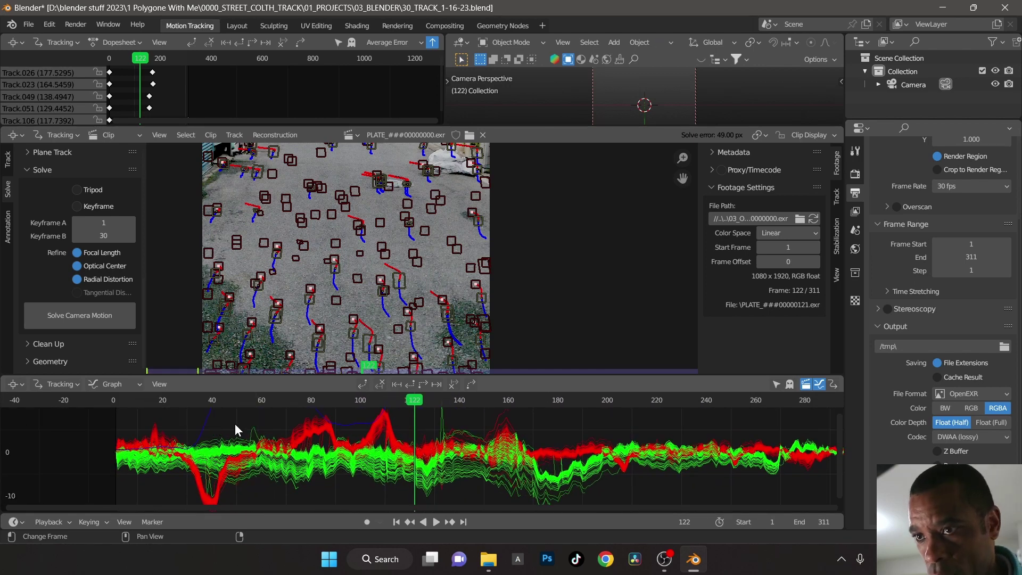
{"action": "left_click", "coordinate": [210, 493]}
{"action": "key", "text": "Delete"}
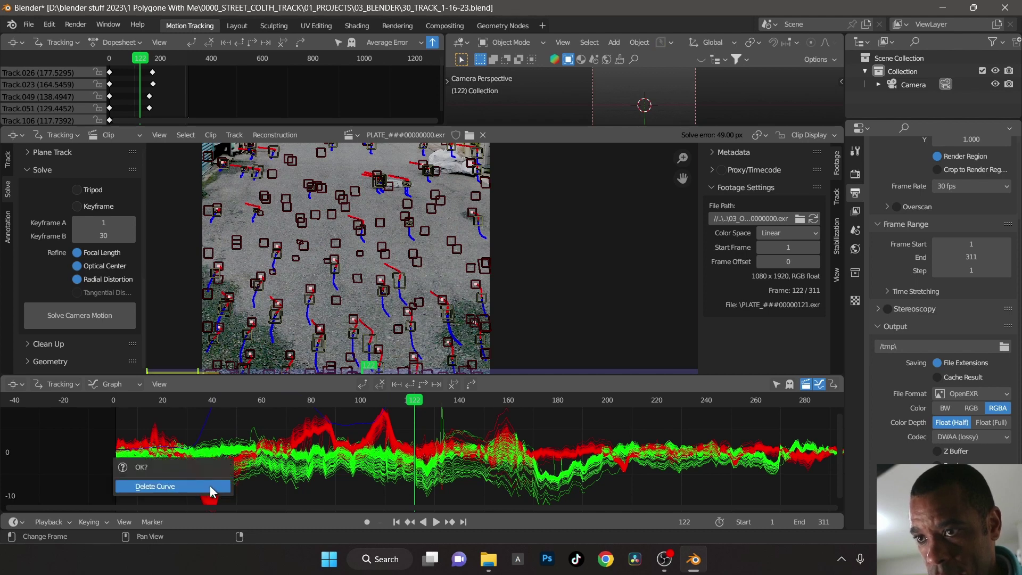
{"action": "left_click", "coordinate": [215, 490]}
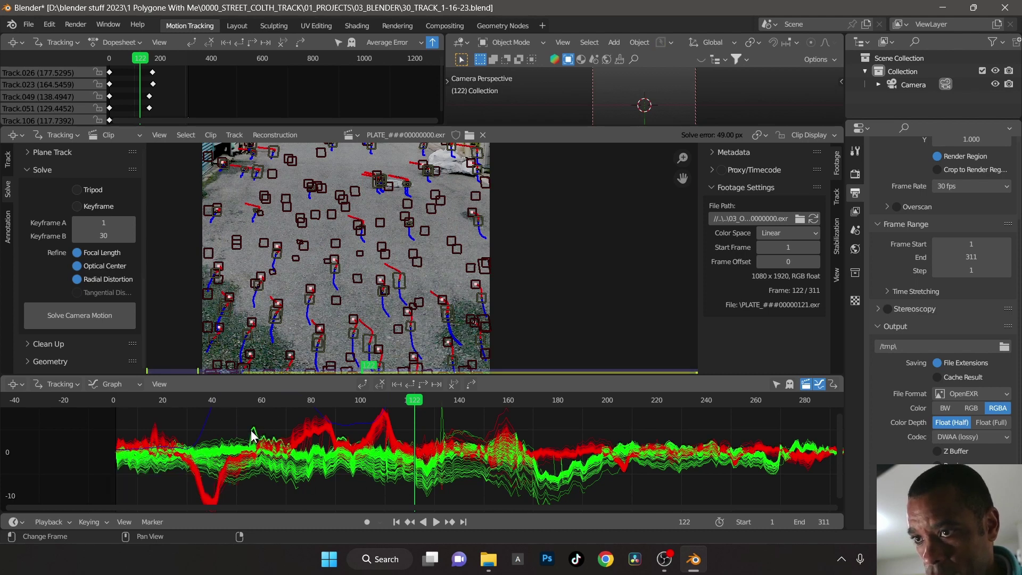
Delete the outlier tracking curves that spike near frames 158 and 132
{"action": "left_click", "coordinate": [500, 412]}
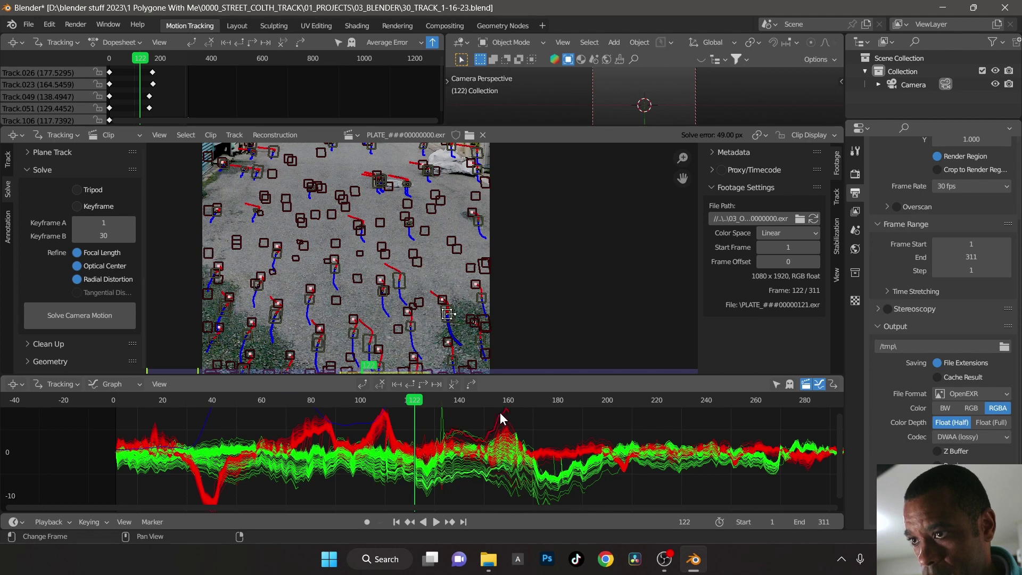
{"action": "key", "text": "Delete"}
{"action": "left_click", "coordinate": [500, 413]}
{"action": "left_click", "coordinate": [440, 423]}
{"action": "key", "text": "Delete"}
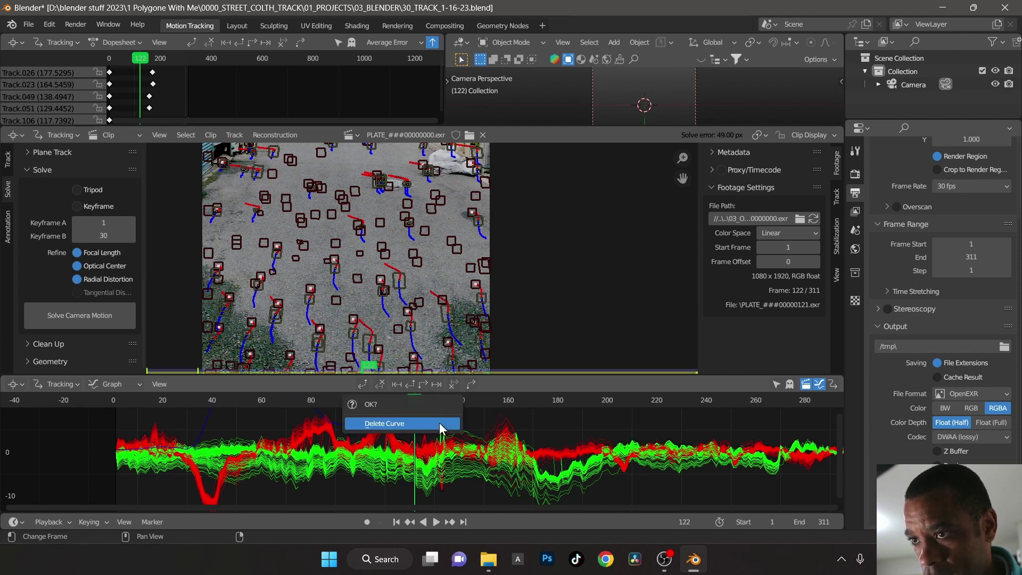
{"action": "left_click", "coordinate": [439, 423]}
Delete the lowest stray curve that drops below the red dip around frame 40
{"action": "middle_click_drag", "start_coordinate": [607, 445], "coordinate": [593, 511]}
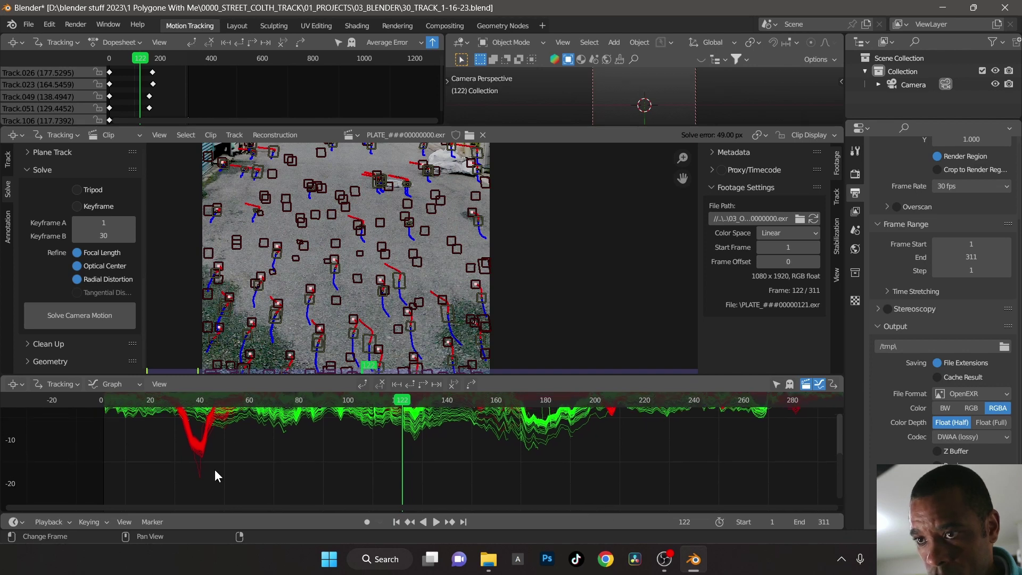
{"action": "left_click", "coordinate": [197, 471]}
{"action": "key", "text": "Delete"}
{"action": "left_click", "coordinate": [199, 472]}
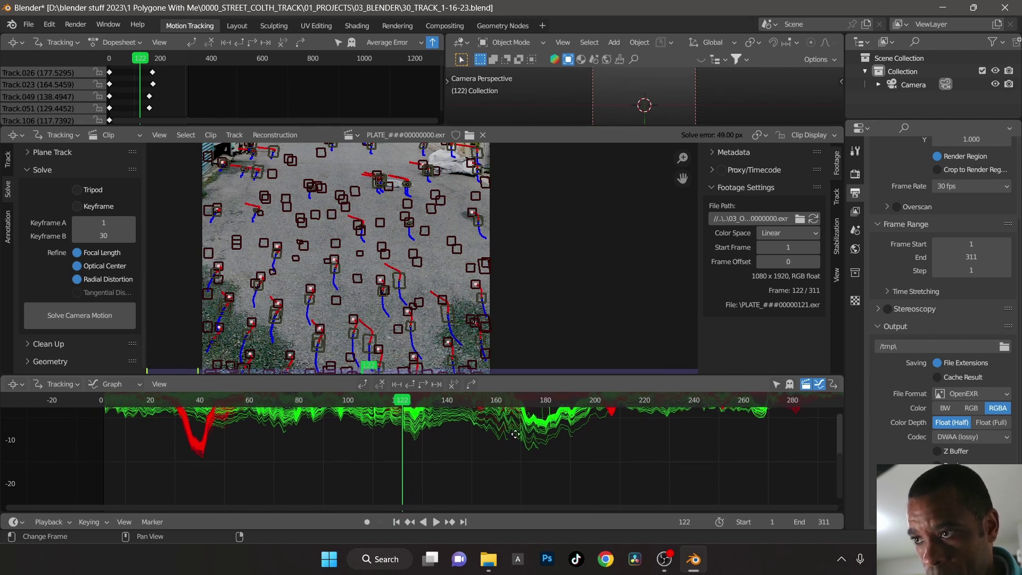
Solve the camera motion again without the deleted outliers and save the project
{"action": "middle_click_drag", "start_coordinate": [514, 437], "coordinate": [476, 493]}
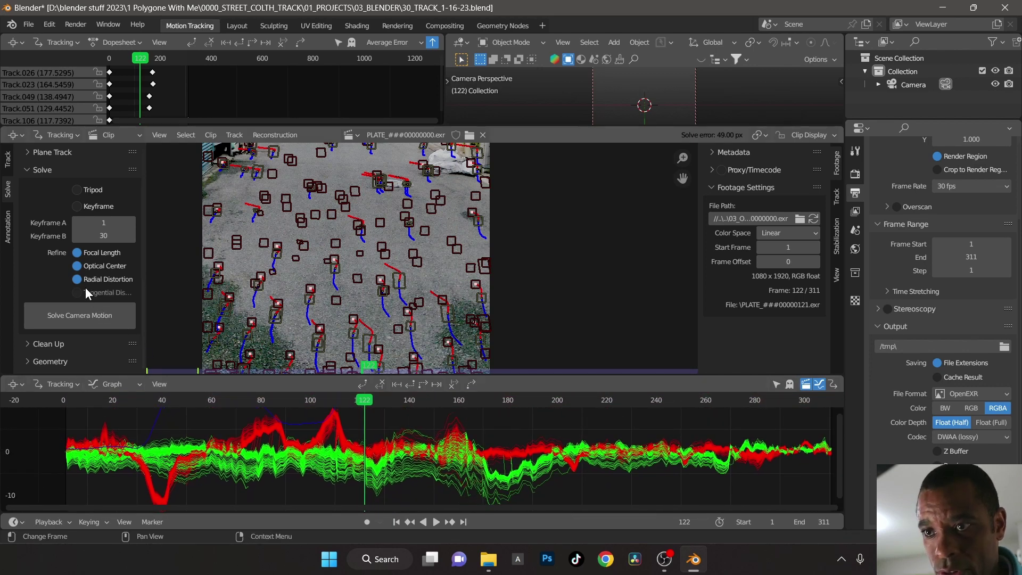
{"action": "left_click", "coordinate": [105, 311]}
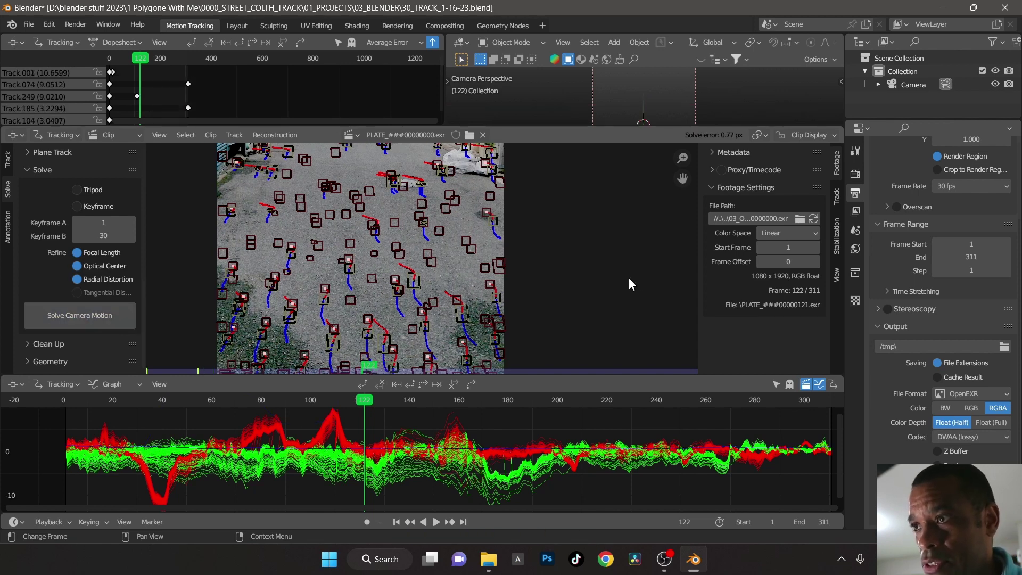
{"action": "key", "text": "ctrl+s"}
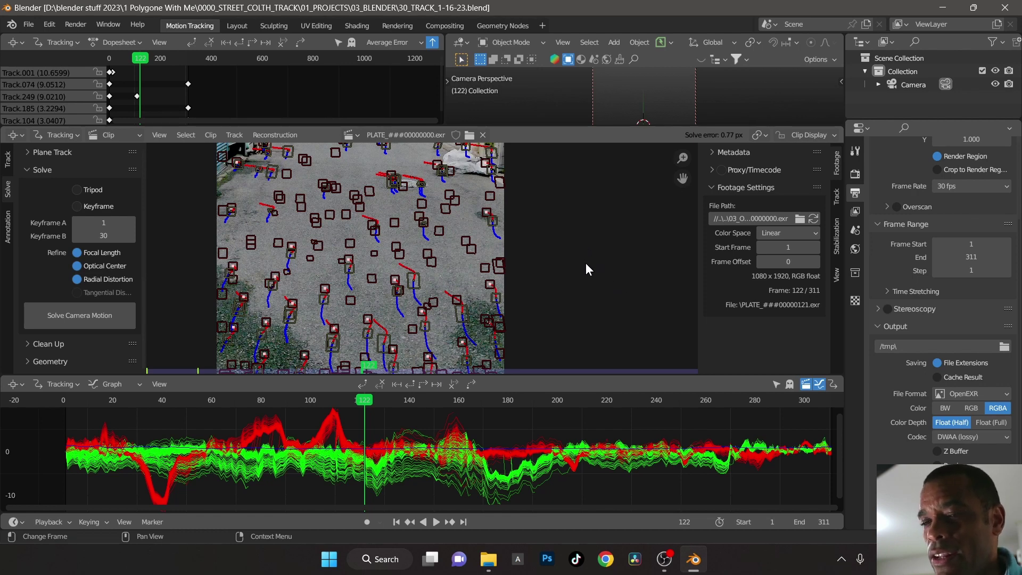
Enlarge the dopesheet area so that more tracks sorted by average error are listed
{"action": "middle_click_drag", "start_coordinate": [586, 263], "coordinate": [589, 286]}
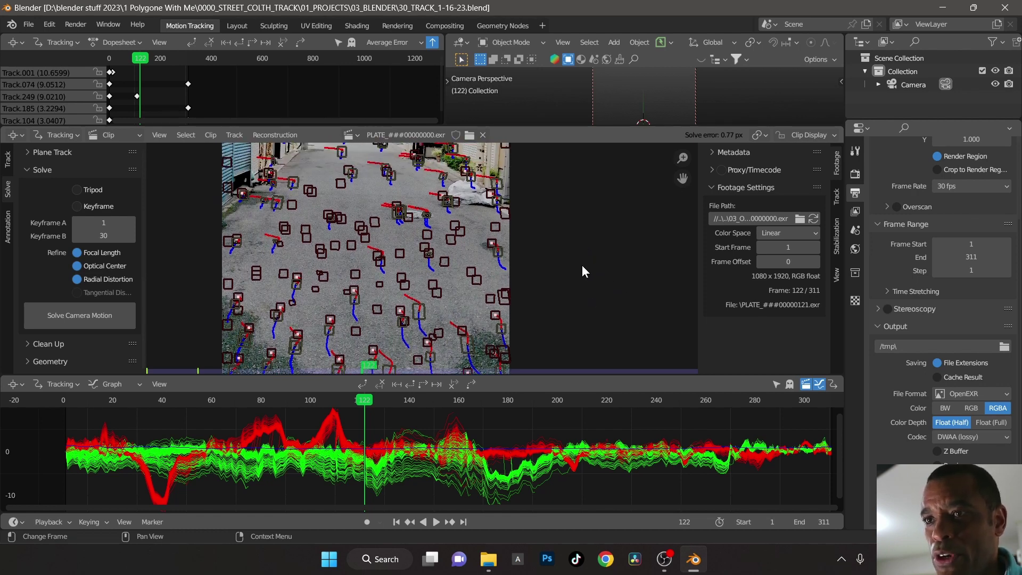
{"action": "scroll", "coordinate": [583, 265], "scroll_direction": "down", "scroll_amount": 1}
{"action": "middle_click_drag", "start_coordinate": [575, 251], "coordinate": [573, 275]}
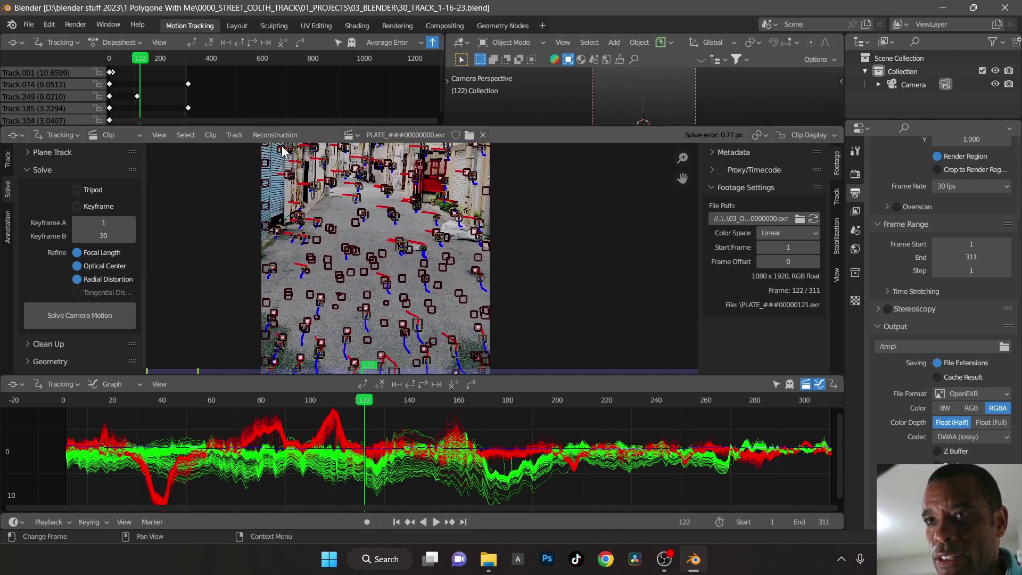
{"action": "left_click_drag", "start_coordinate": [309, 124], "coordinate": [308, 193]}
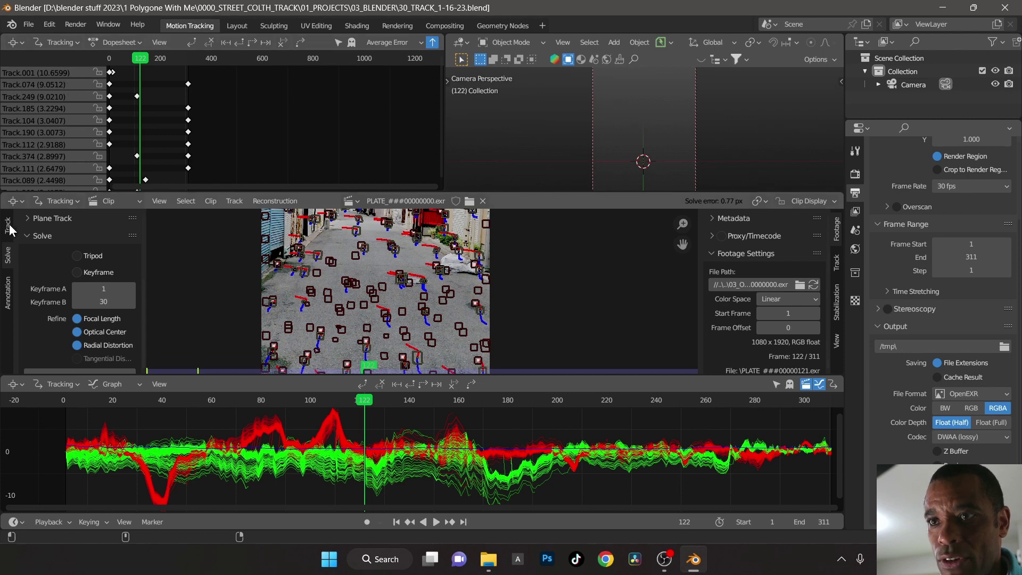
Open the Clean Up settings of the solve and set the cleanup type to Delete Track
{"action": "scroll", "coordinate": [36, 301], "scroll_direction": "down", "scroll_amount": 6}
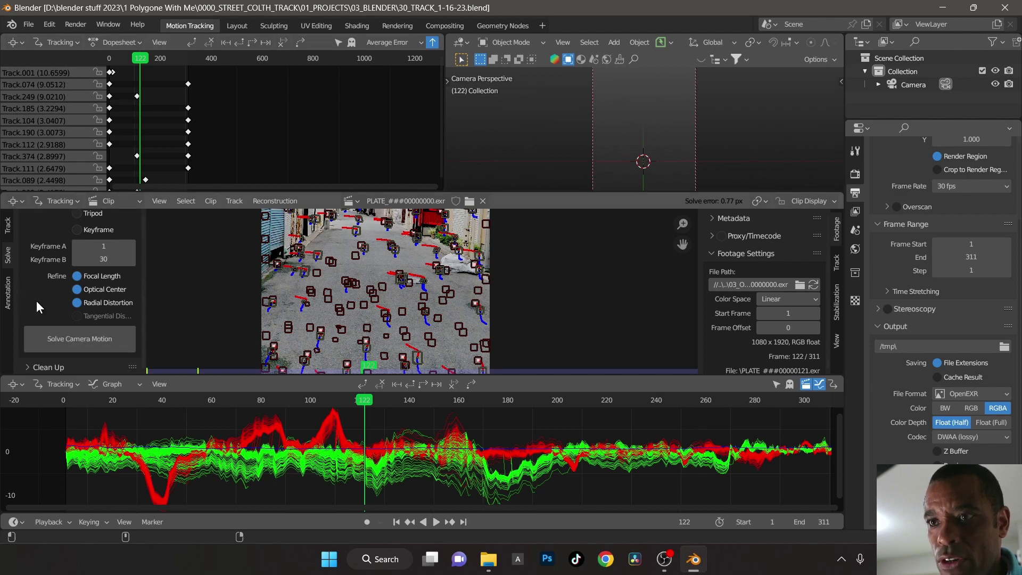
{"action": "left_click", "coordinate": [28, 282]}
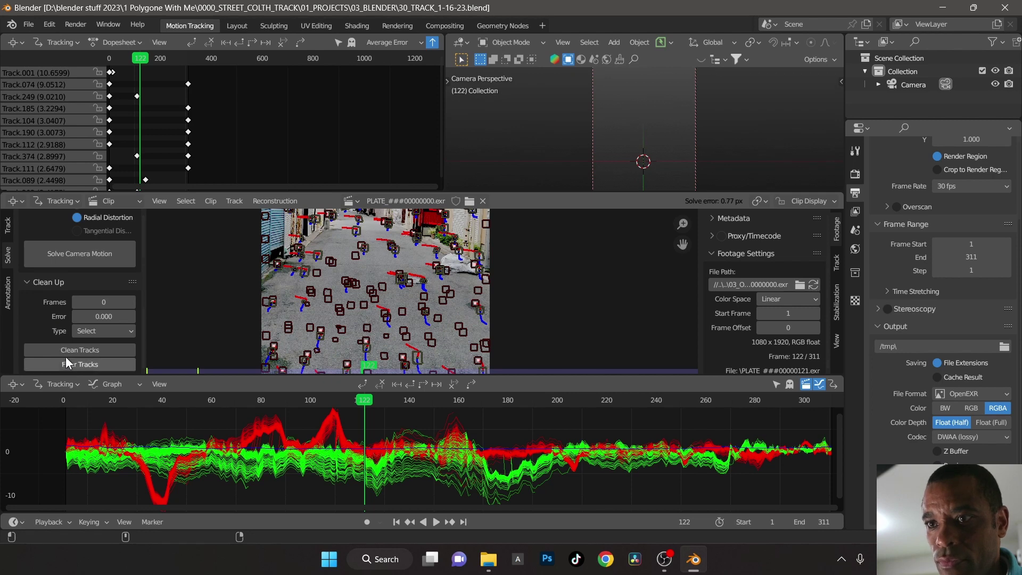
{"action": "left_click", "coordinate": [95, 332]}
{"action": "left_click", "coordinate": [98, 360]}
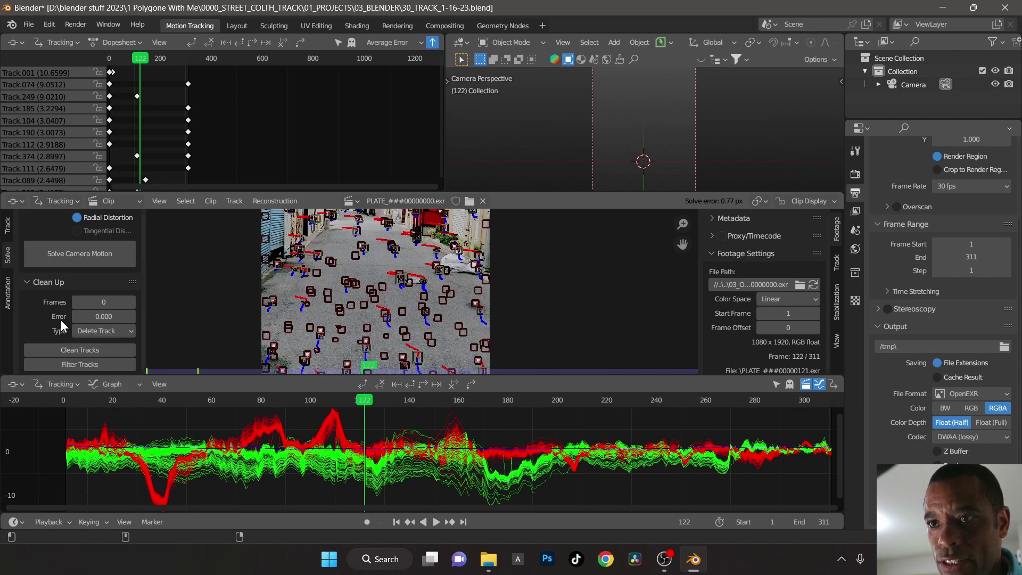
Set the cleanup error threshold to 9 and clean the tracks
{"action": "left_click", "coordinate": [102, 318]}
{"action": "type", "text": "0.0"}
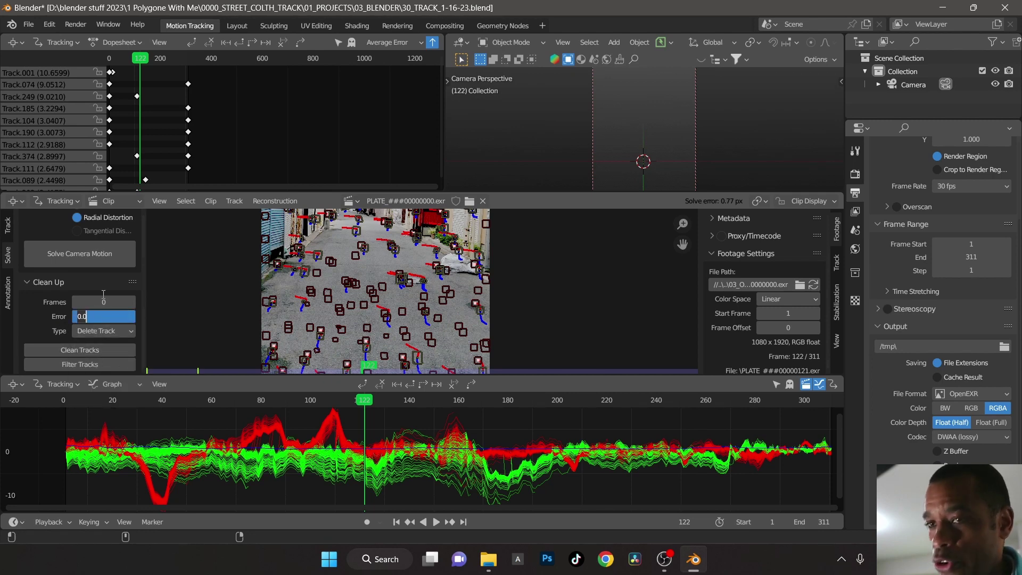
{"action": "key", "text": "BackSpace"}
{"action": "key", "text": "BackSpace"}
{"action": "key", "text": "BackSpace"}
{"action": "type", "text": "9"}
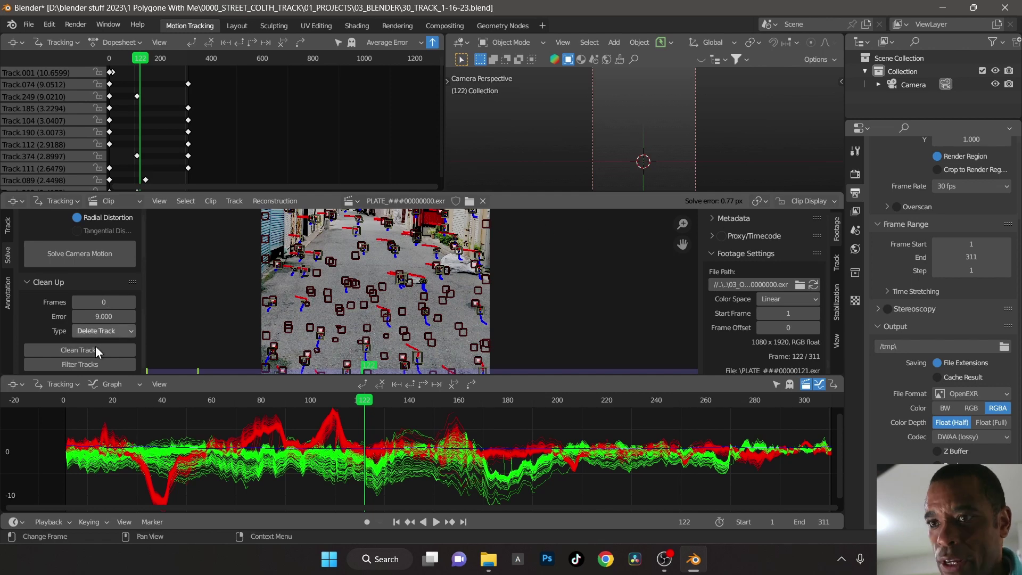
{"action": "left_click", "coordinate": [95, 350]}
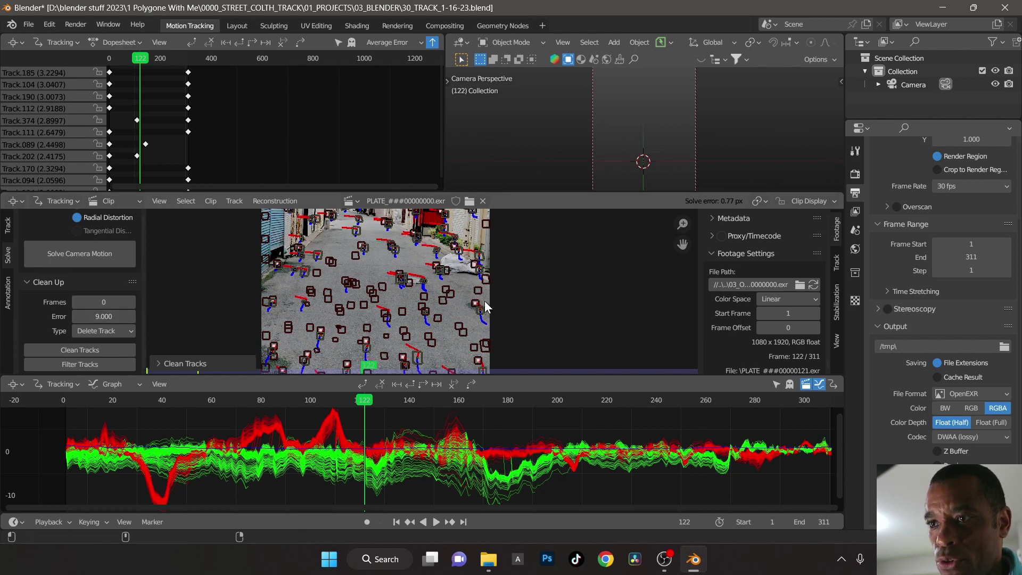
Save the project and re-solve the camera motion with the remaining tracks
{"action": "key", "text": "ctrl+s"}
{"action": "left_click", "coordinate": [591, 299]}
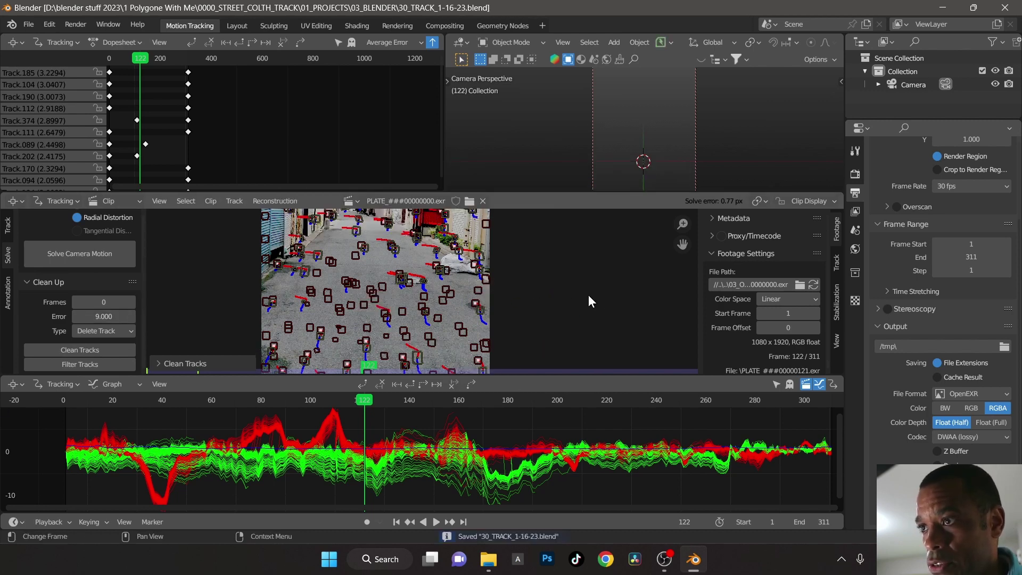
{"action": "left_click", "coordinate": [92, 251]}
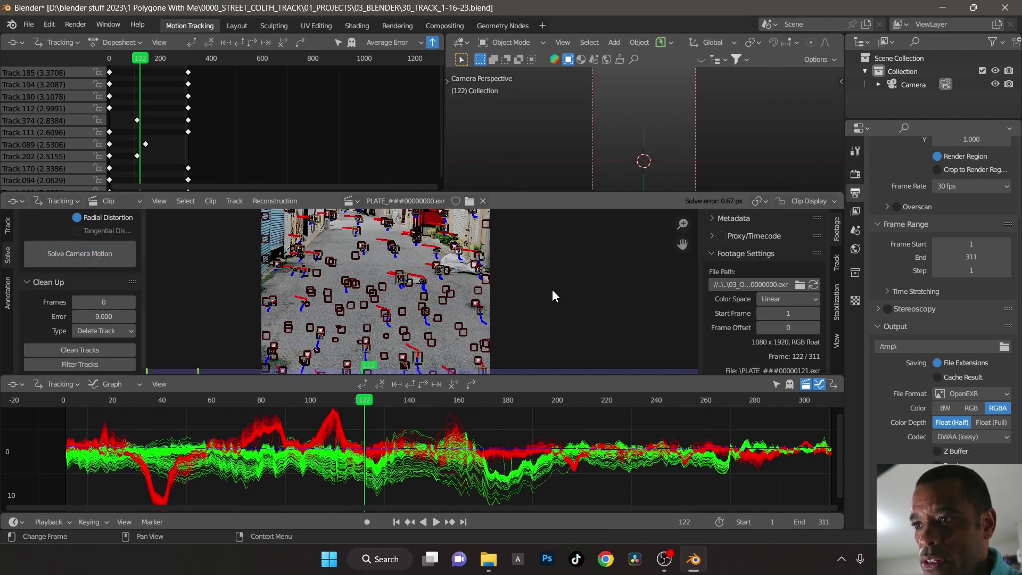
Lower the cleanup error threshold to 2 and clean the tracks again
{"action": "mouse_move", "coordinate": [552, 289]}
{"action": "middle_mouse_down"}
{"action": "mouse_move", "coordinate": [552, 322]}
{"action": "mouse_move", "coordinate": [556, 306]}
{"action": "middle_mouse_up"}
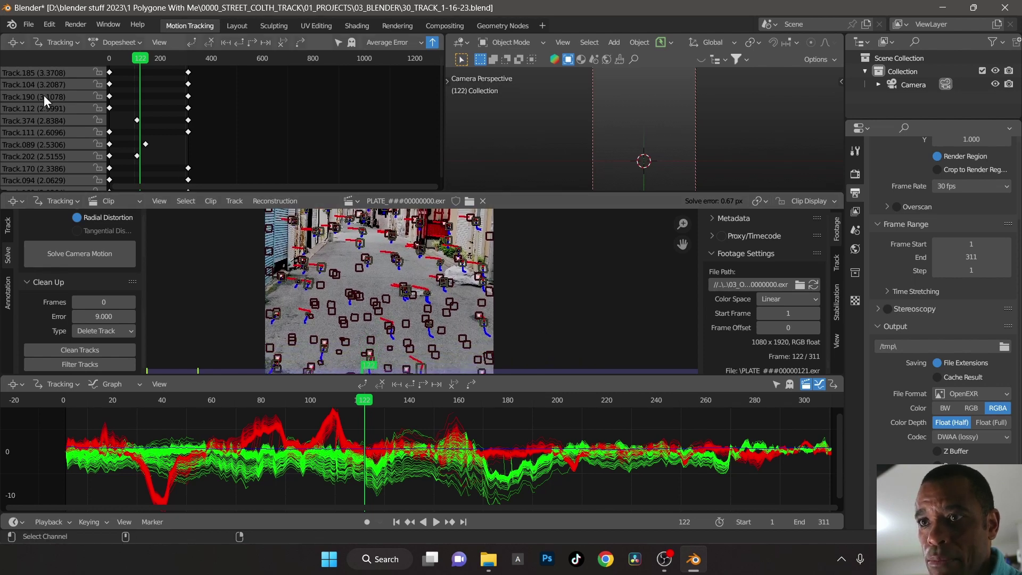
{"action": "left_click", "coordinate": [96, 316]}
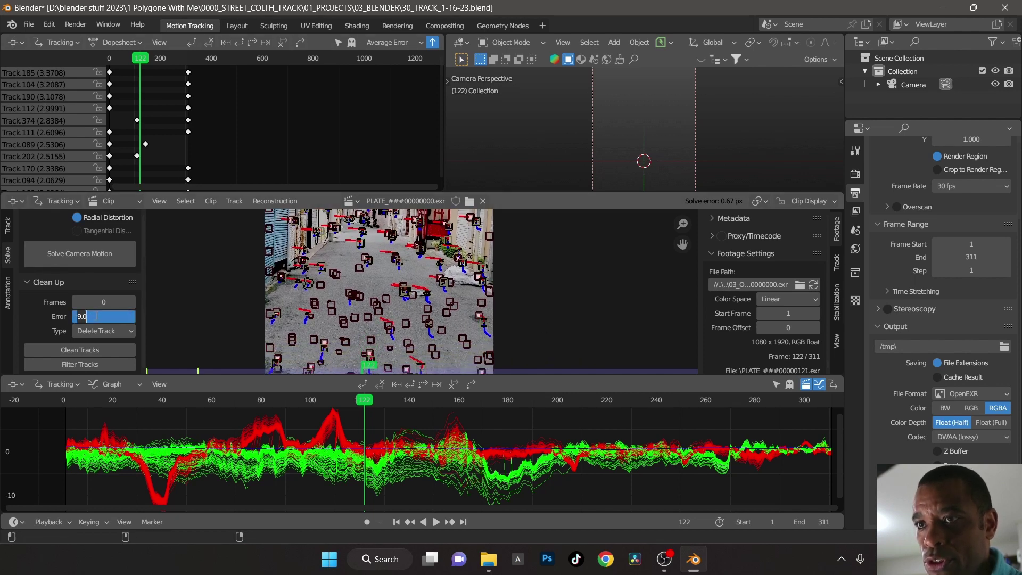
{"action": "type", "text": "2"}
{"action": "key", "text": "Return"}
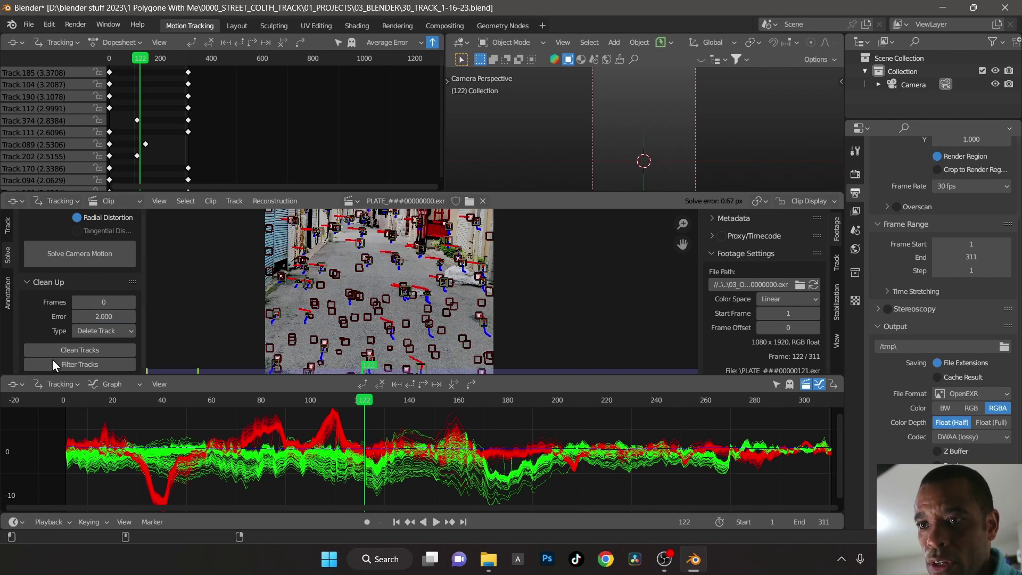
{"action": "left_click", "coordinate": [81, 354]}
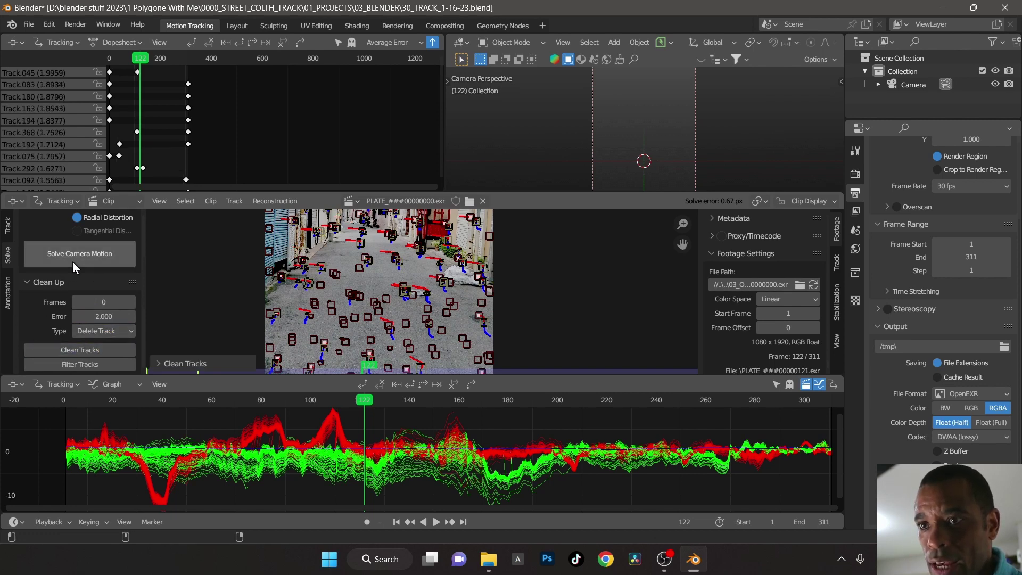
Save the project and re-solve the camera motion with the tracks left after the error 2 cleanup
{"action": "key", "text": "ctrl+s"}
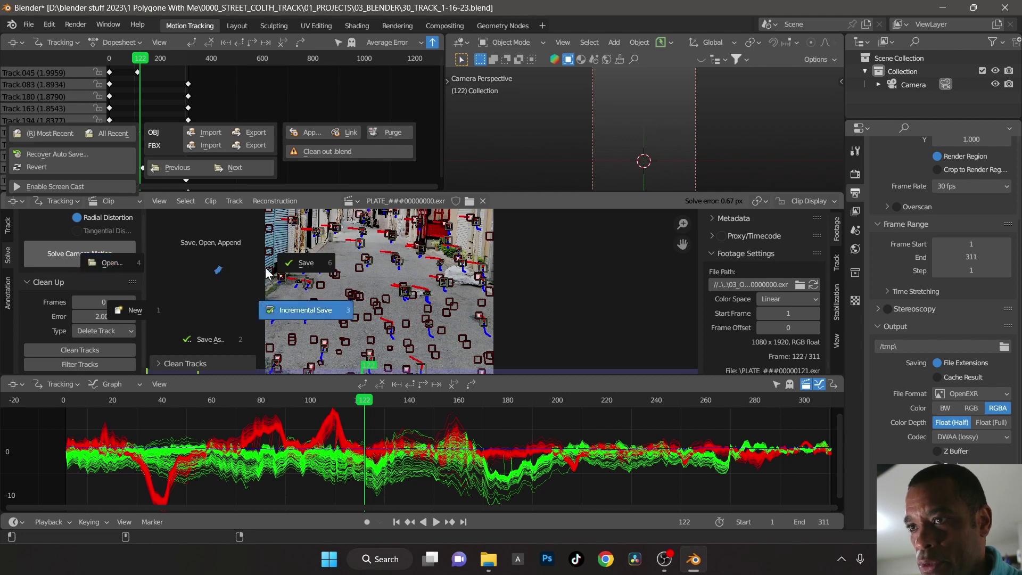
{"action": "left_click", "coordinate": [299, 263]}
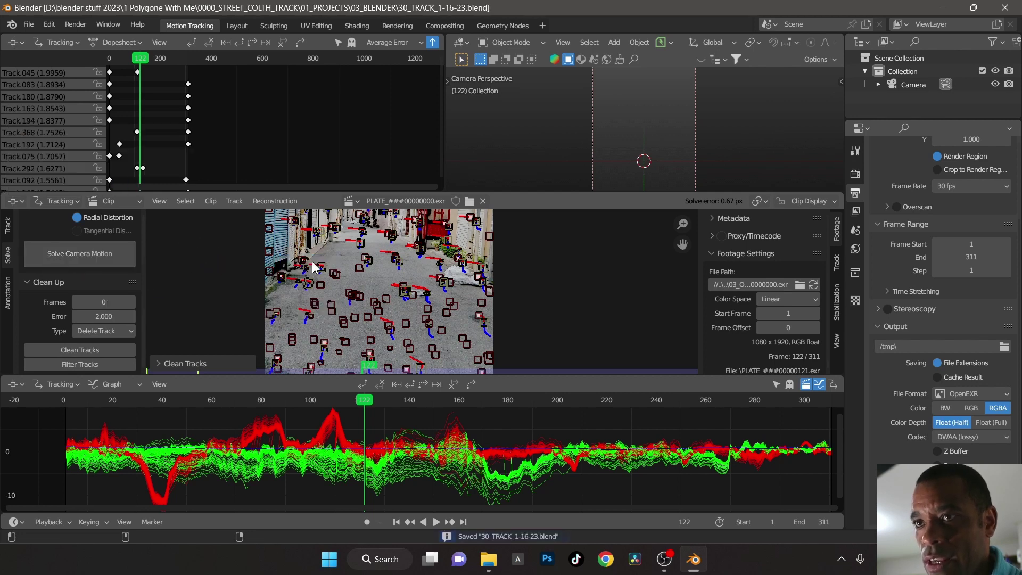
{"action": "left_click", "coordinate": [95, 260]}
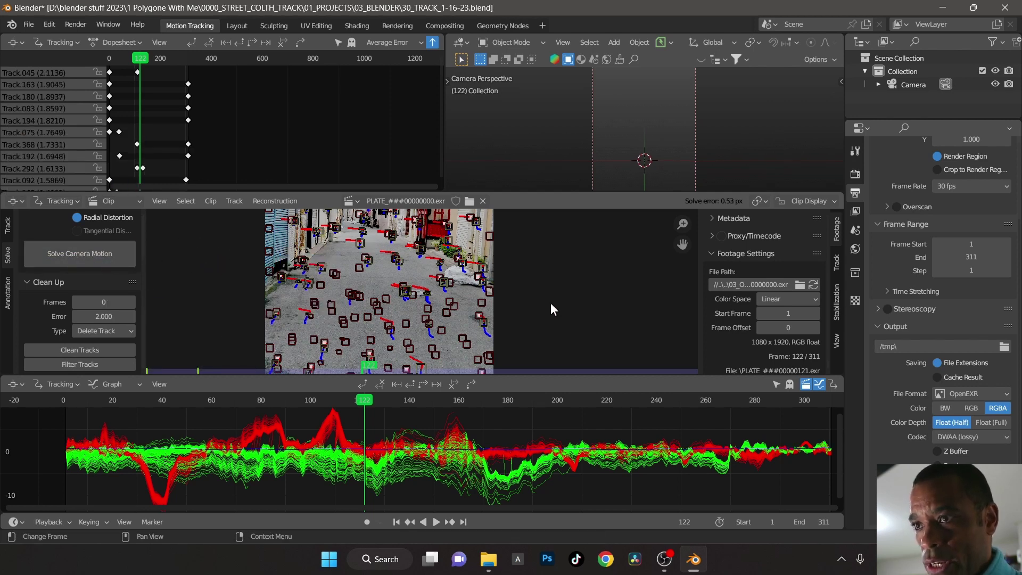
Set the cleanup error threshold to 0.9 and clean the tracks
{"action": "middle_click_drag", "start_coordinate": [327, 152], "coordinate": [263, 75]}
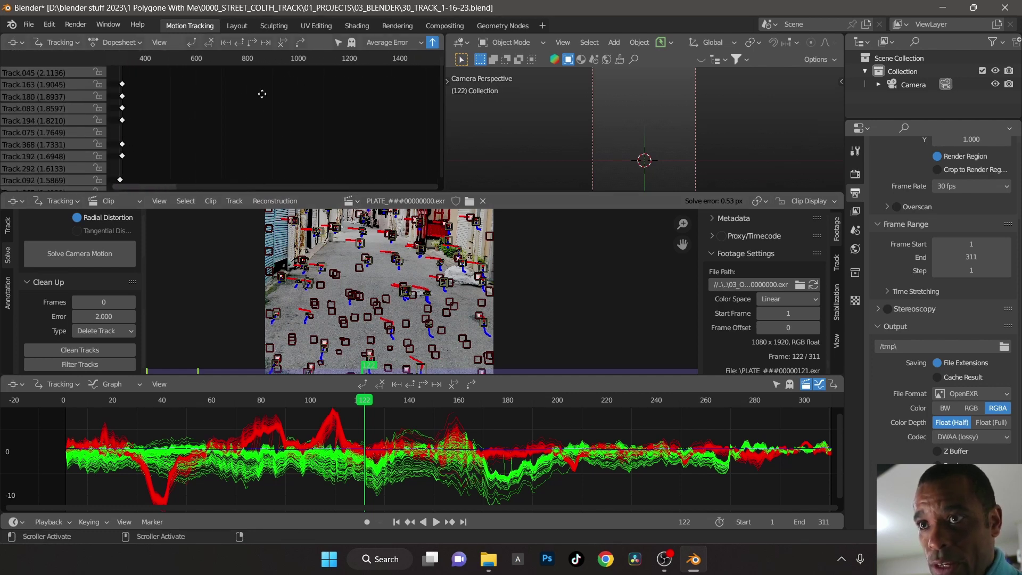
{"action": "left_click", "coordinate": [103, 317]}
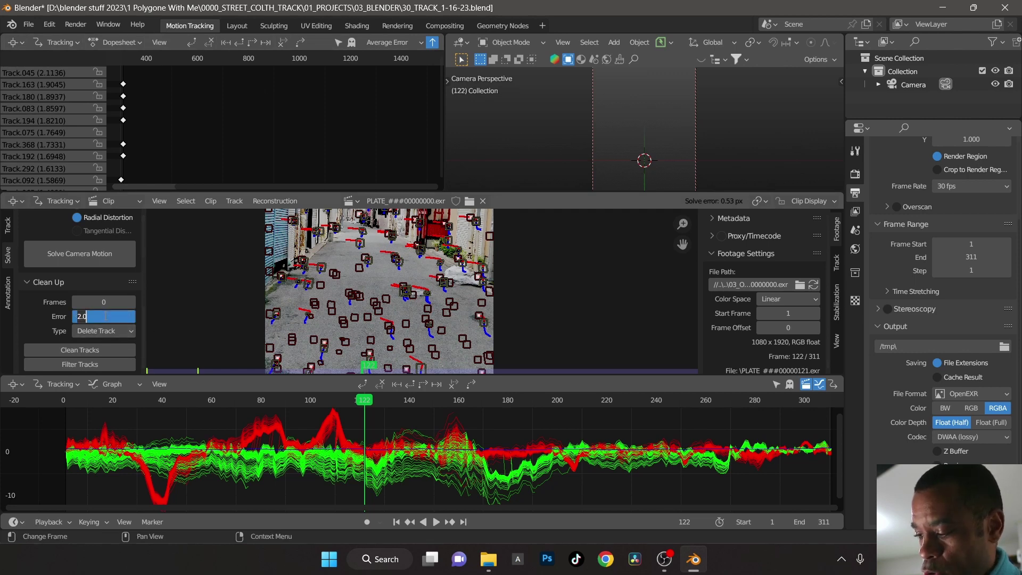
{"action": "key", "text": "BackSpace"}
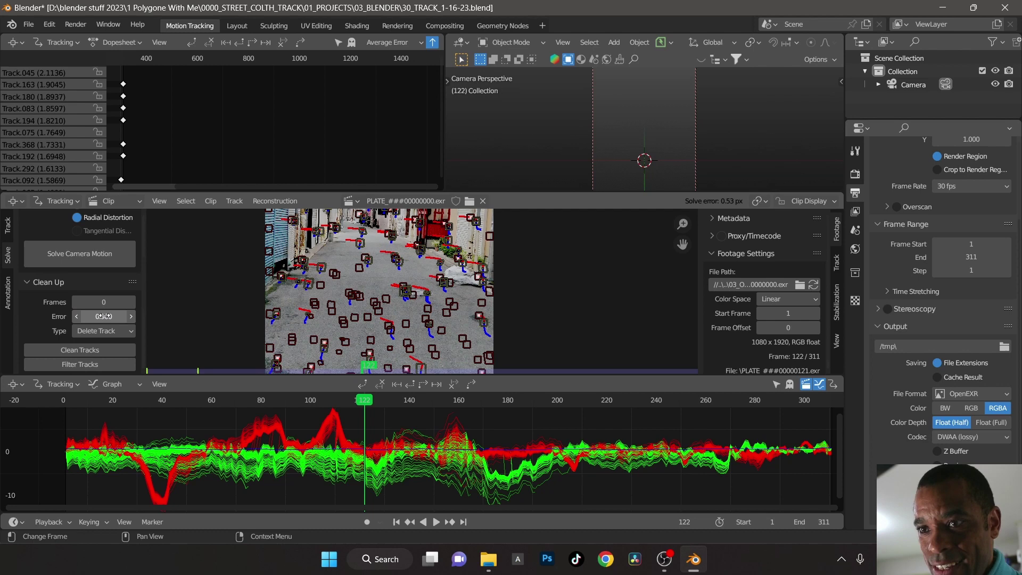
{"action": "left_click", "coordinate": [97, 349]}
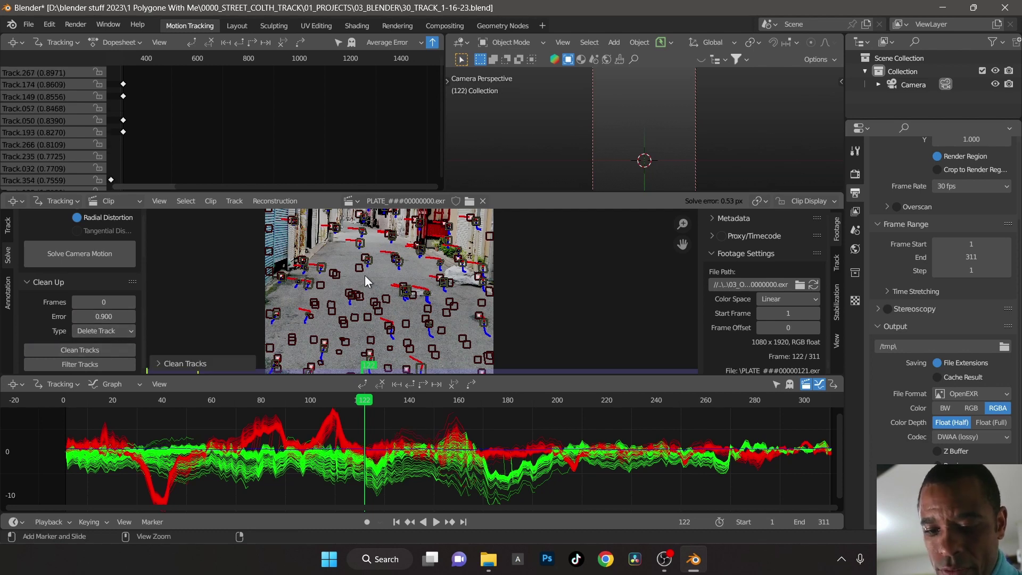
Save the project and solve the camera motion again using the tracks left after the 0.9 cleanup
{"action": "key", "text": "ctrl+s"}
{"action": "left_click", "coordinate": [452, 276]}
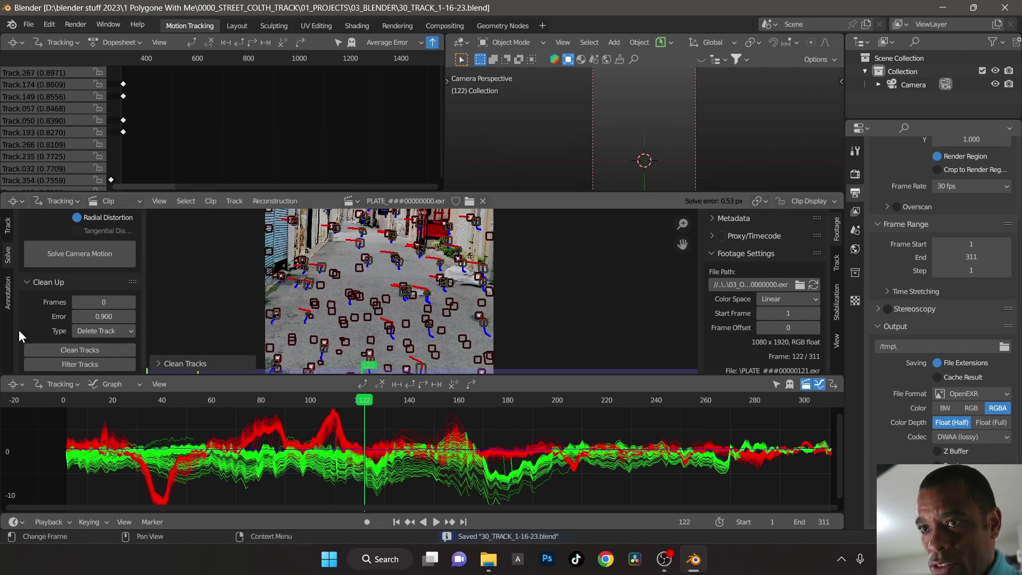
{"action": "left_click", "coordinate": [107, 259]}
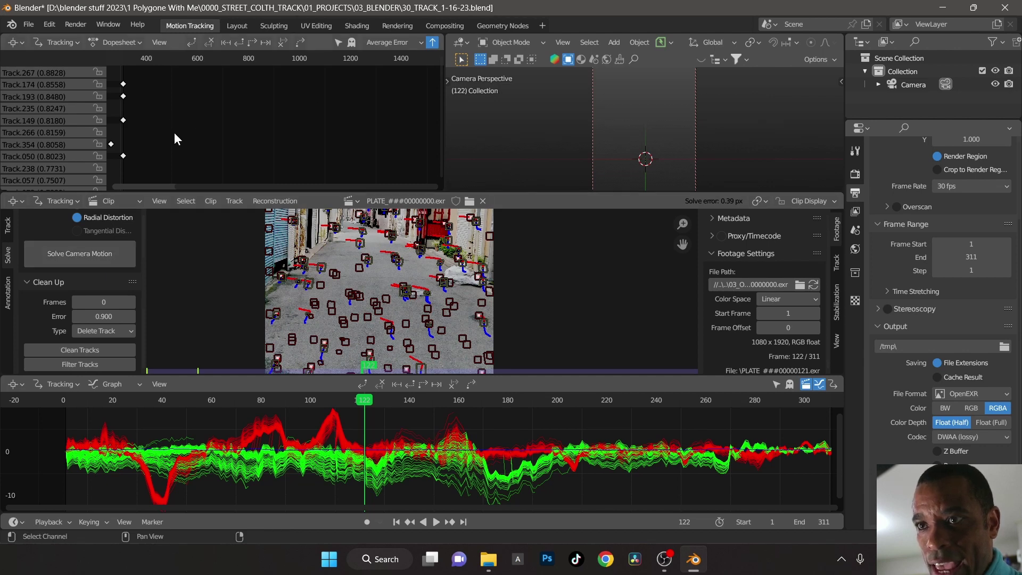
Lower the cleanup error threshold to 0.8 and clean the tracks
{"action": "mouse_move", "coordinate": [174, 132]}
{"action": "middle_mouse_down"}
{"action": "mouse_move", "coordinate": [178, 83]}
{"action": "mouse_move", "coordinate": [174, 139]}
{"action": "middle_mouse_up"}
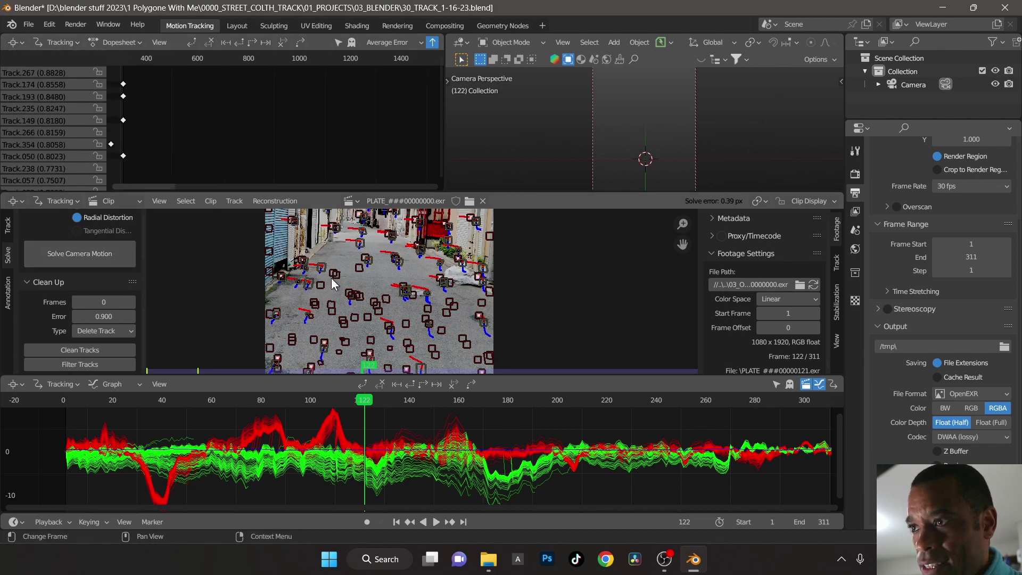
{"action": "left_click", "coordinate": [117, 316]}
{"action": "type", "text": ".8"}
{"action": "key", "text": "Return"}
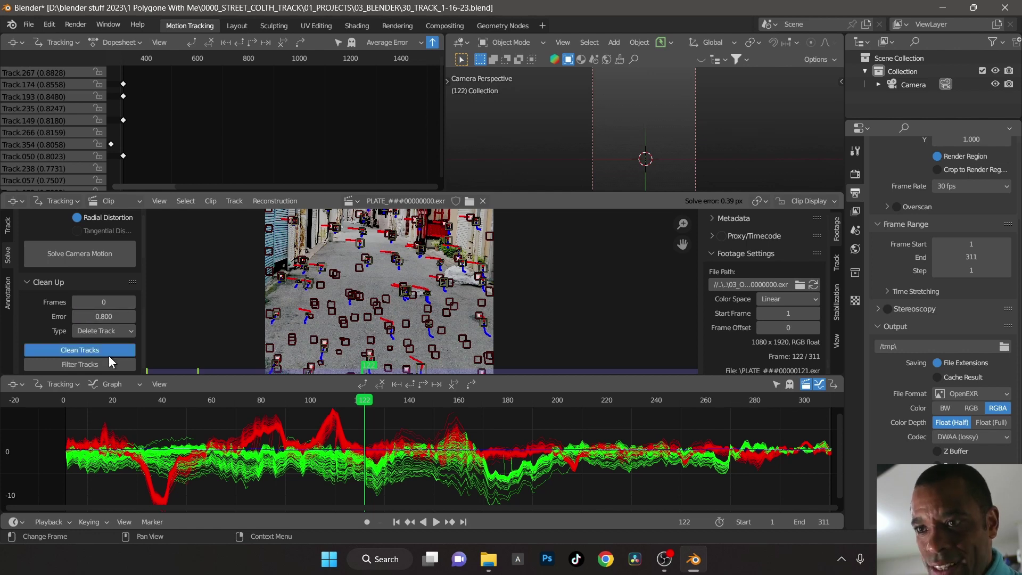
{"action": "left_click", "coordinate": [109, 354]}
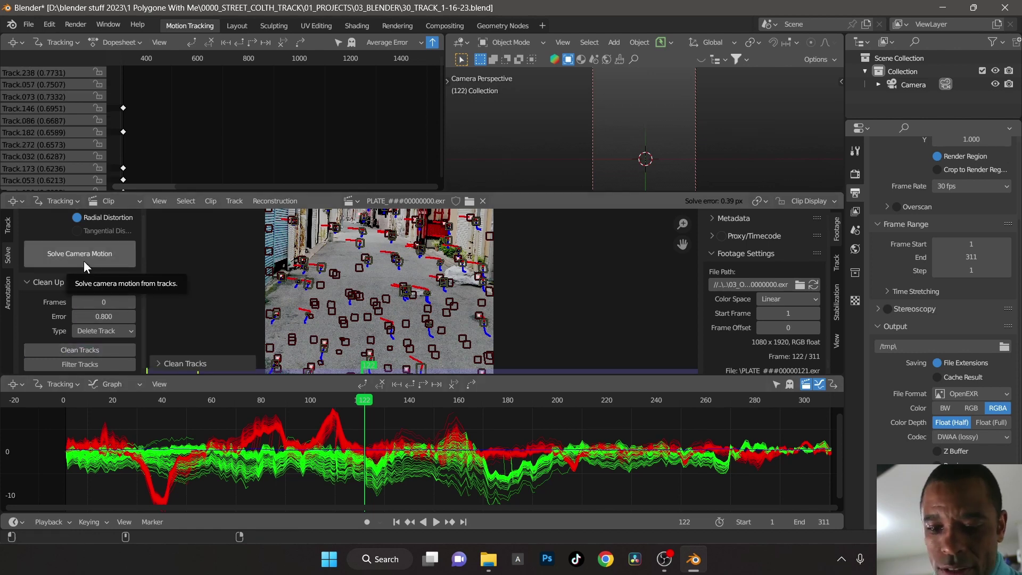
Save the project and re-solve the camera motion after the 0.8 cleanup
{"action": "key", "text": "ctrl+s"}
{"action": "left_click", "coordinate": [320, 259]}
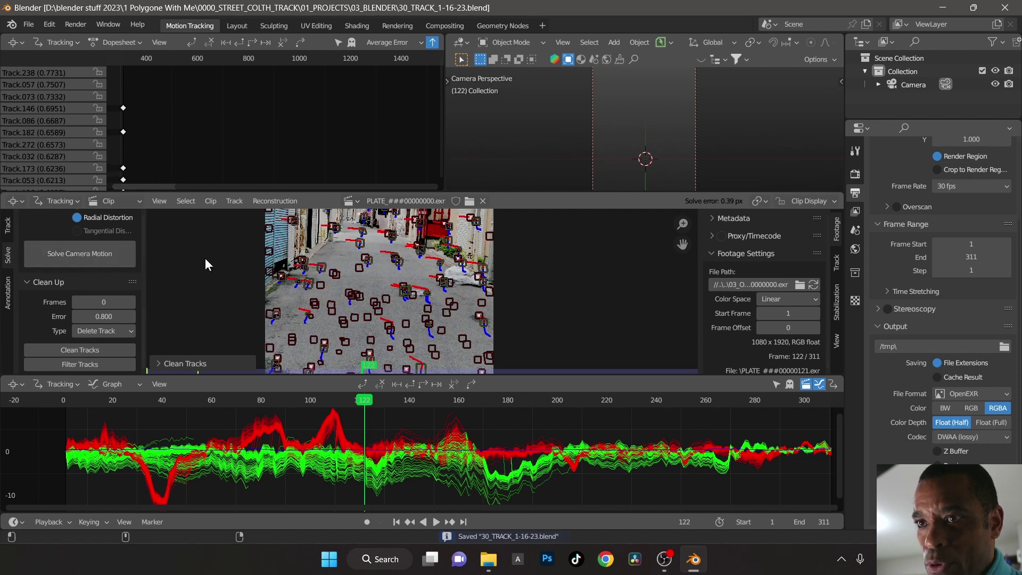
{"action": "left_click", "coordinate": [102, 259]}
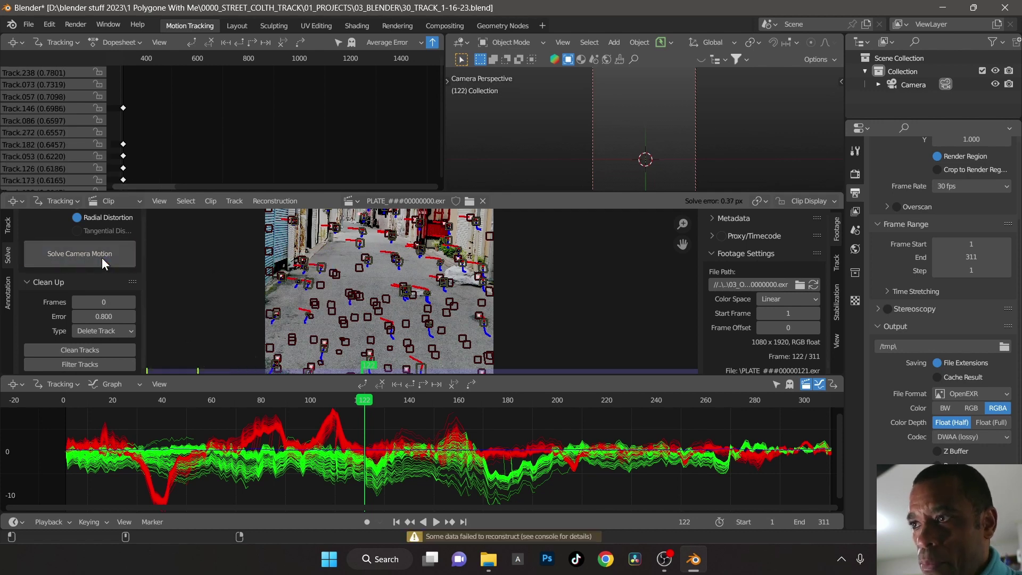
Frame the tracked footage in the clip editor and enlarge the editor's height
{"action": "scroll", "coordinate": [569, 304], "scroll_direction": "down", "scroll_amount": 3}
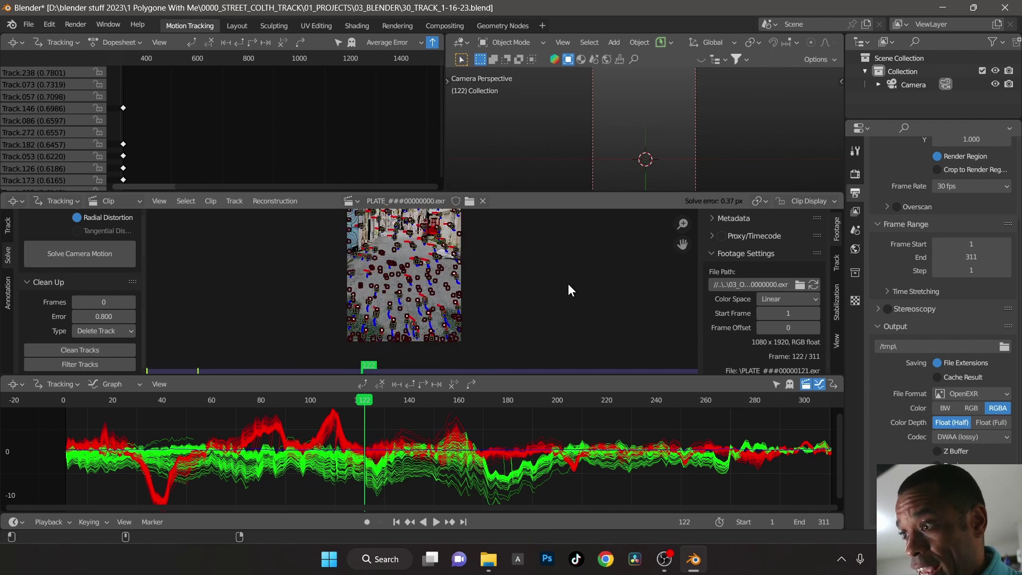
{"action": "middle_click_drag", "start_coordinate": [564, 276], "coordinate": [563, 318]}
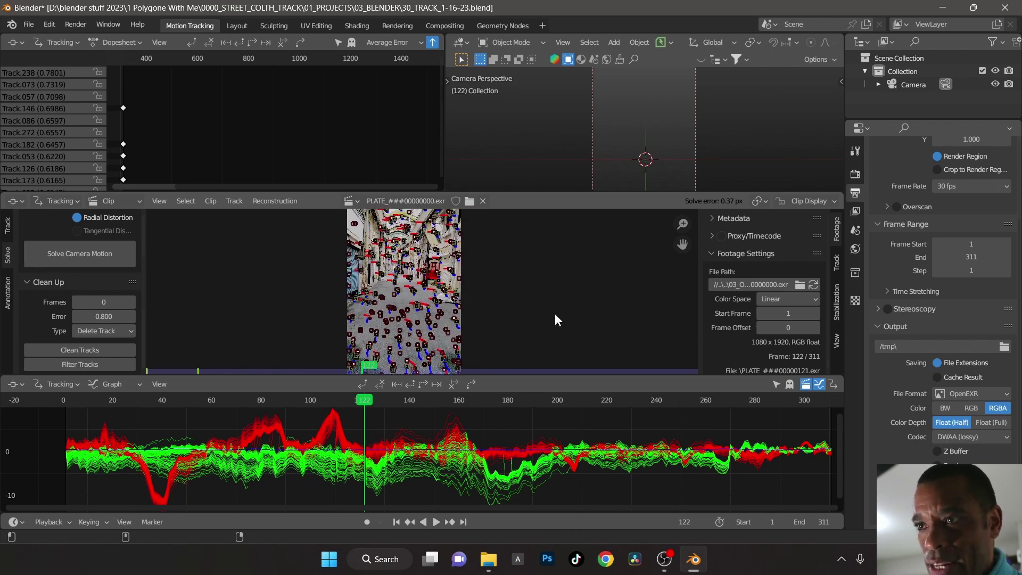
{"action": "scroll", "coordinate": [555, 315], "scroll_direction": "up", "scroll_amount": 1}
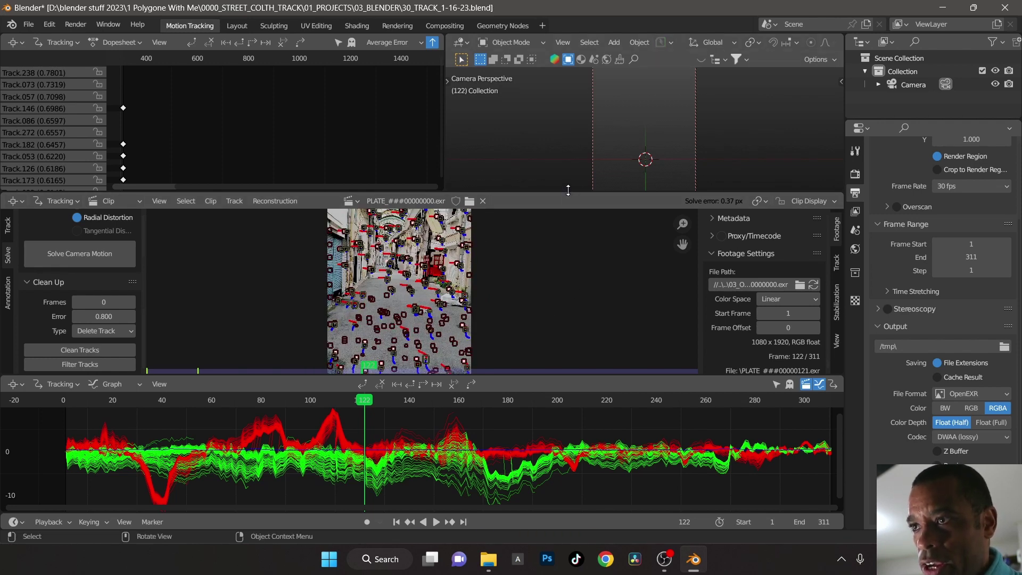
{"action": "left_click_drag", "start_coordinate": [568, 190], "coordinate": [576, 152]}
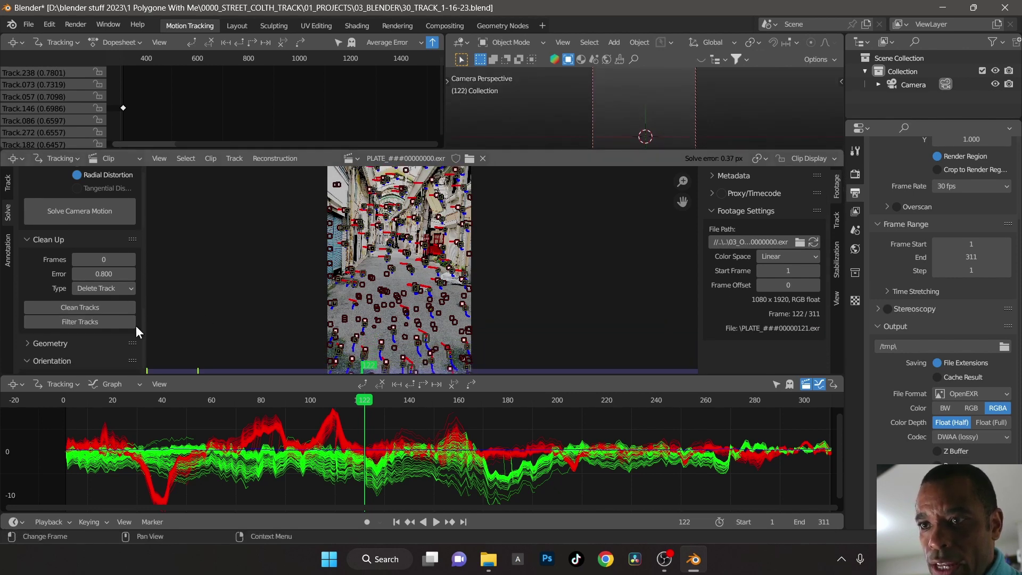
Set the scene origin at Track.380 in the middle of the alley ground
{"action": "scroll", "coordinate": [44, 349], "scroll_direction": "down", "scroll_amount": 4}
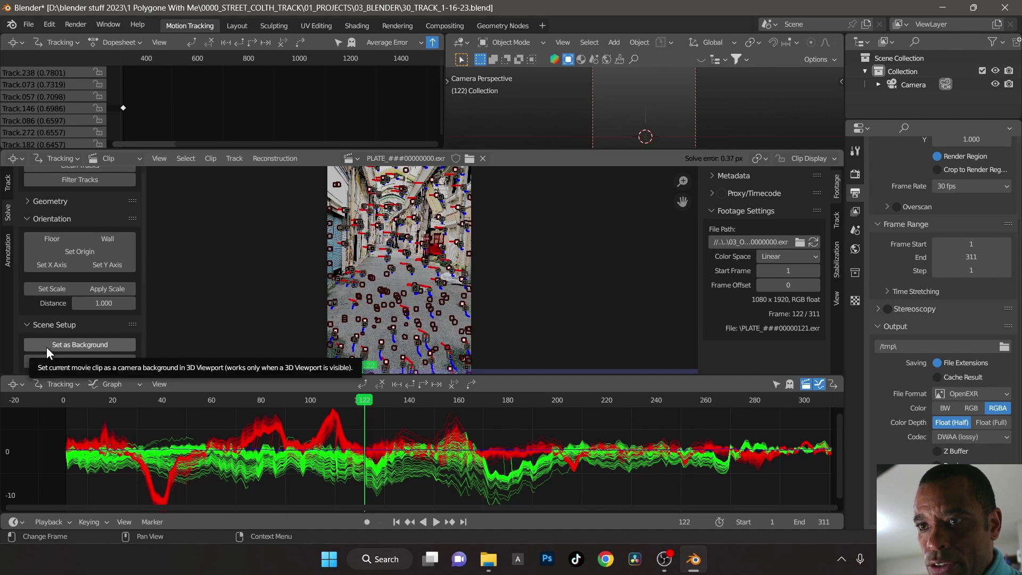
{"action": "scroll", "coordinate": [486, 312], "scroll_direction": "up", "scroll_amount": 4}
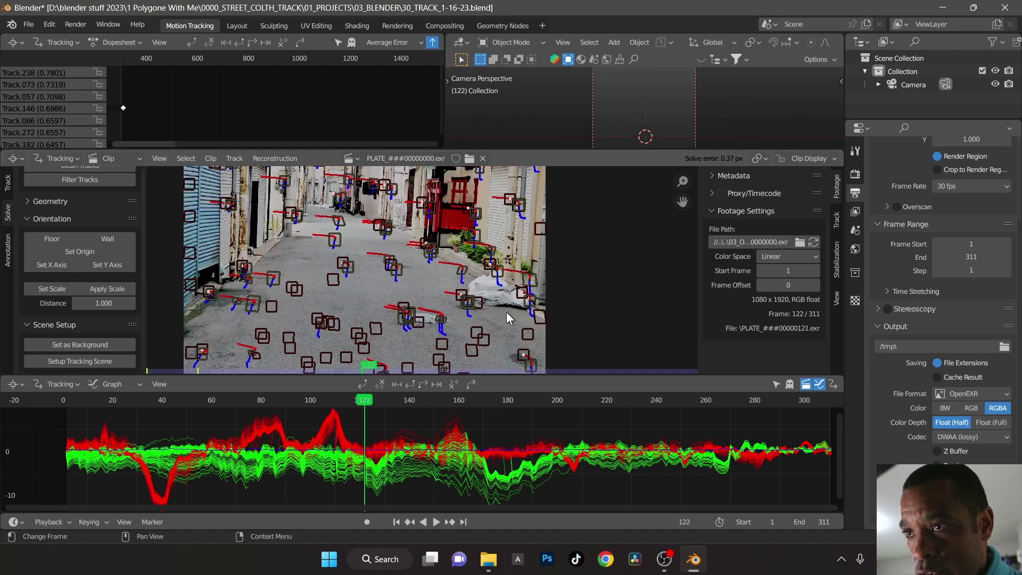
{"action": "left_click", "coordinate": [401, 321]}
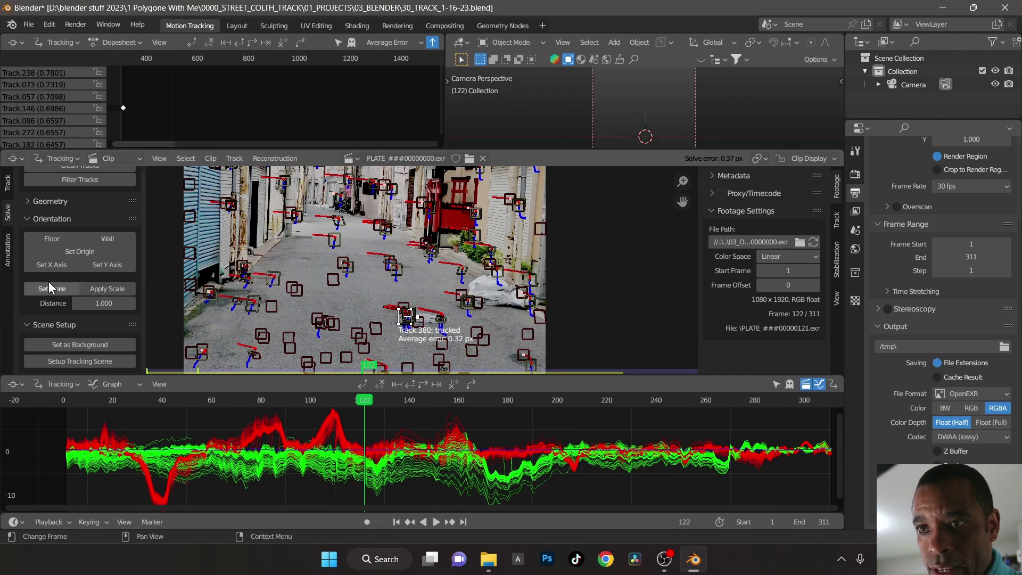
{"action": "left_click", "coordinate": [79, 254]}
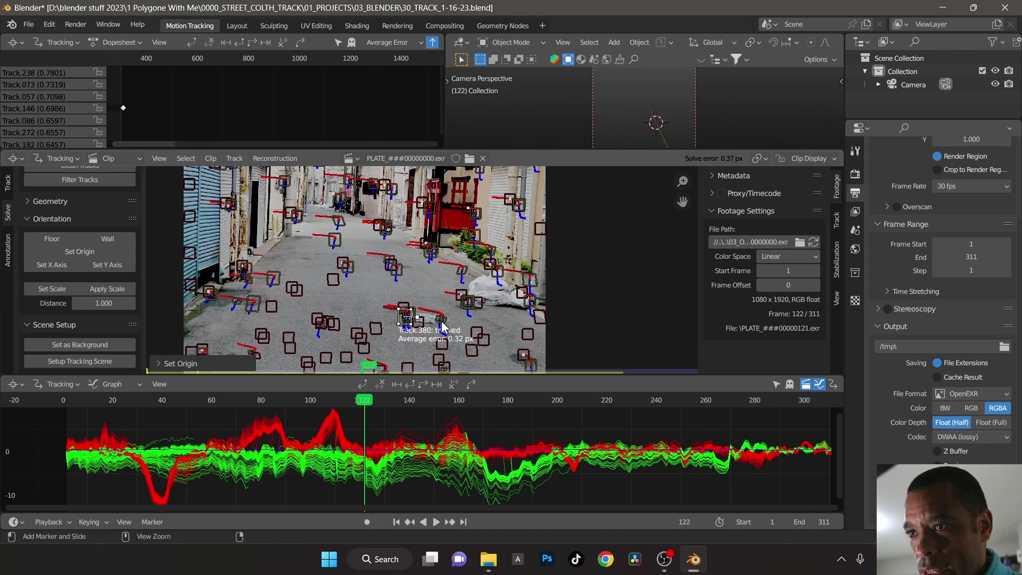
Define the floor plane from the three ground tracks Track.381, Track.294 and Track.303
{"action": "left_click", "coordinate": [253, 304]}
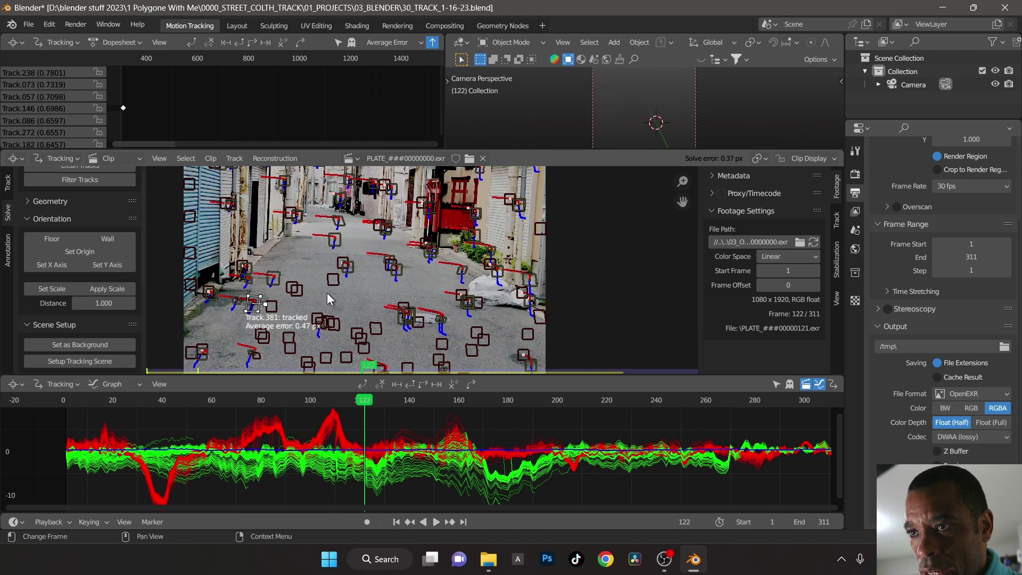
{"action": "left_click", "coordinate": [353, 273], "text": "shift"}
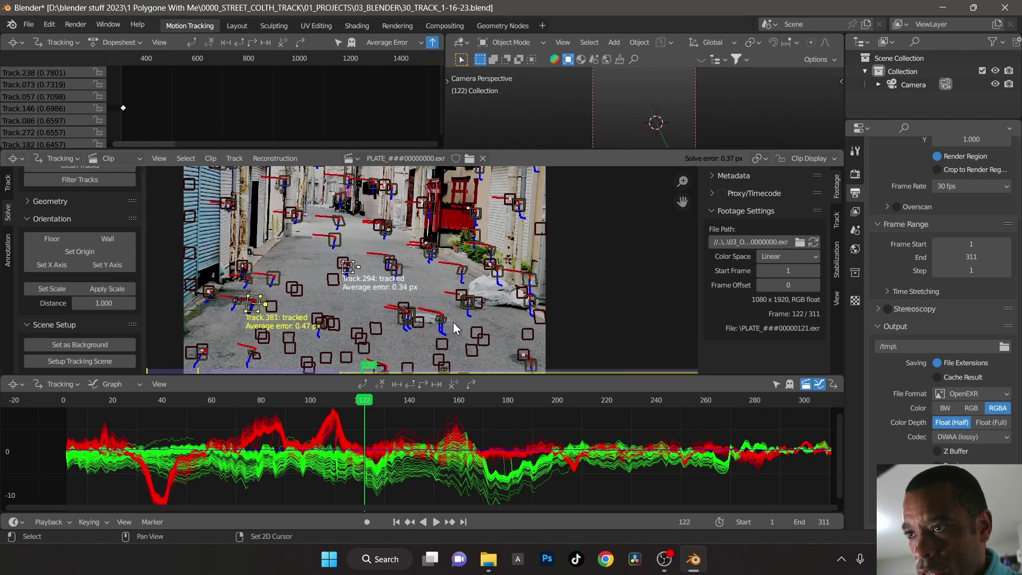
{"action": "scroll", "coordinate": [443, 328], "scroll_direction": "down", "scroll_amount": 1}
{"action": "left_click", "coordinate": [506, 350], "text": "shift"}
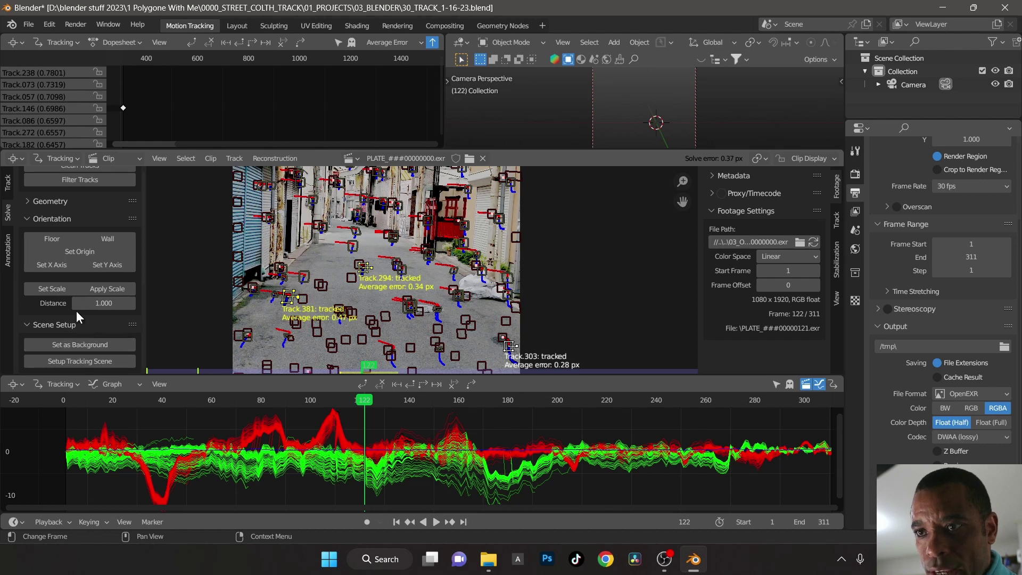
{"action": "left_click", "coordinate": [65, 241]}
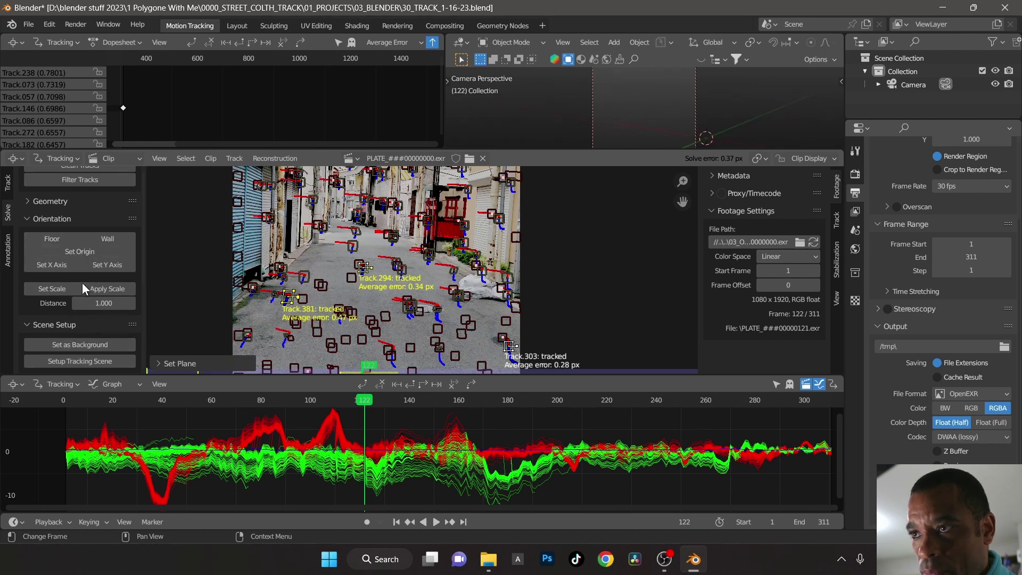
Set up the tracking scene, then delete its cube in the Layout workspace and look through the camera
{"action": "left_click", "coordinate": [102, 360]}
{"action": "left_click", "coordinate": [101, 361]}
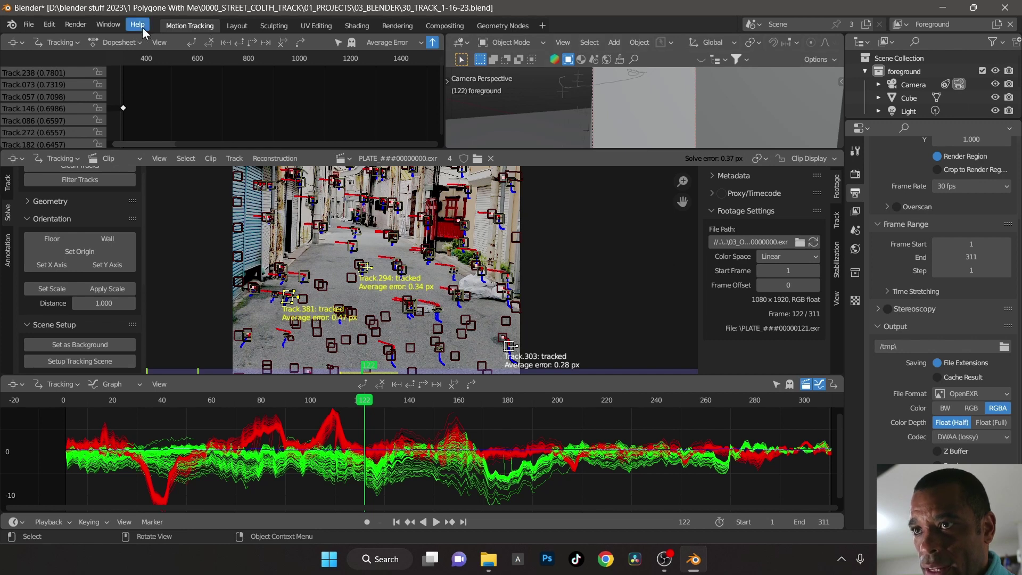
{"action": "left_click", "coordinate": [237, 26]}
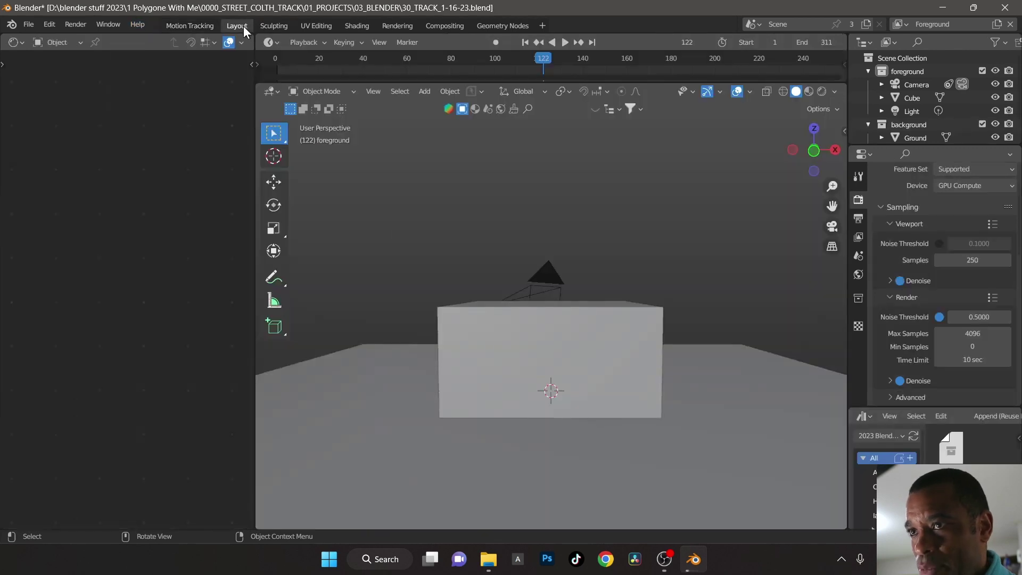
{"action": "left_click", "coordinate": [490, 334]}
{"action": "key", "text": "x"}
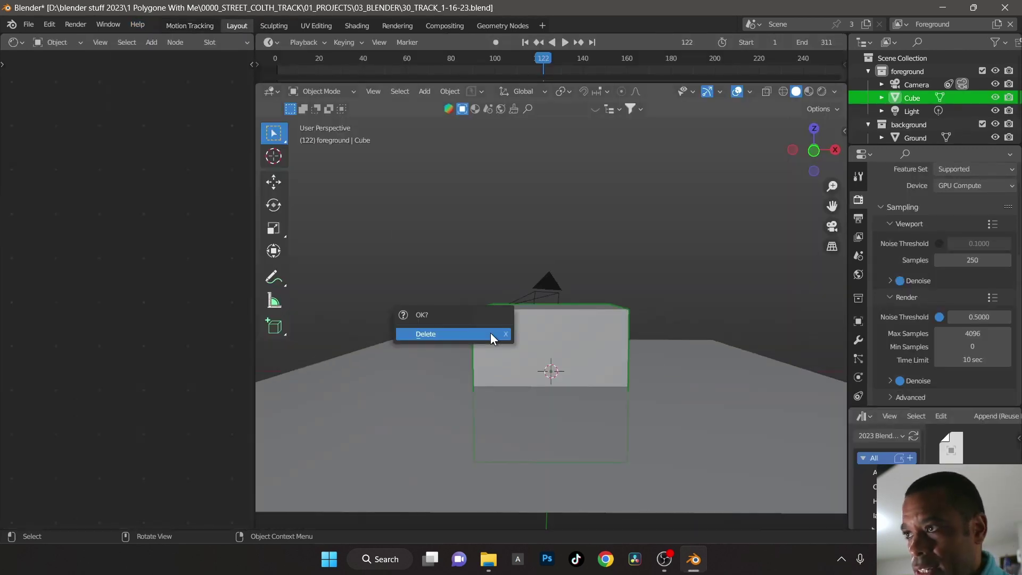
{"action": "left_click", "coordinate": [491, 335]}
{"action": "key", "text": "KP_0"}
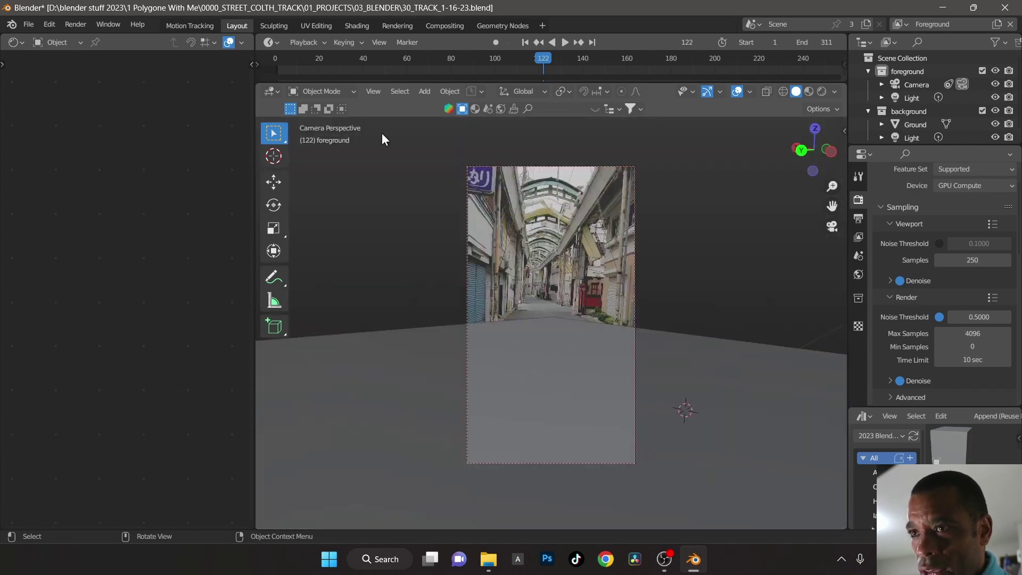
Set the X axis orientation from Track.007 on the alley ground and return to the Layout workspace
{"action": "left_click", "coordinate": [185, 25]}
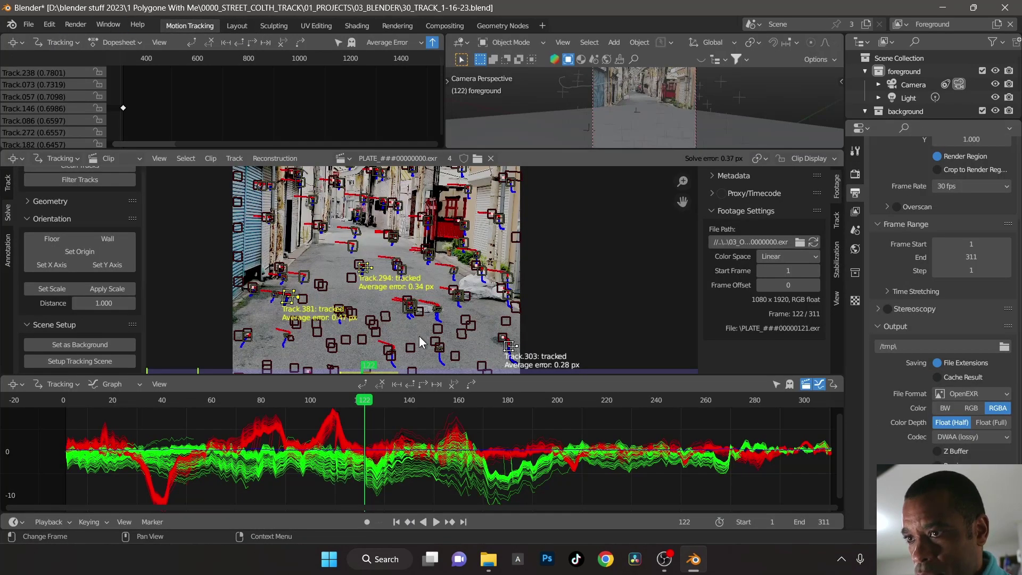
{"action": "left_click", "coordinate": [363, 276]}
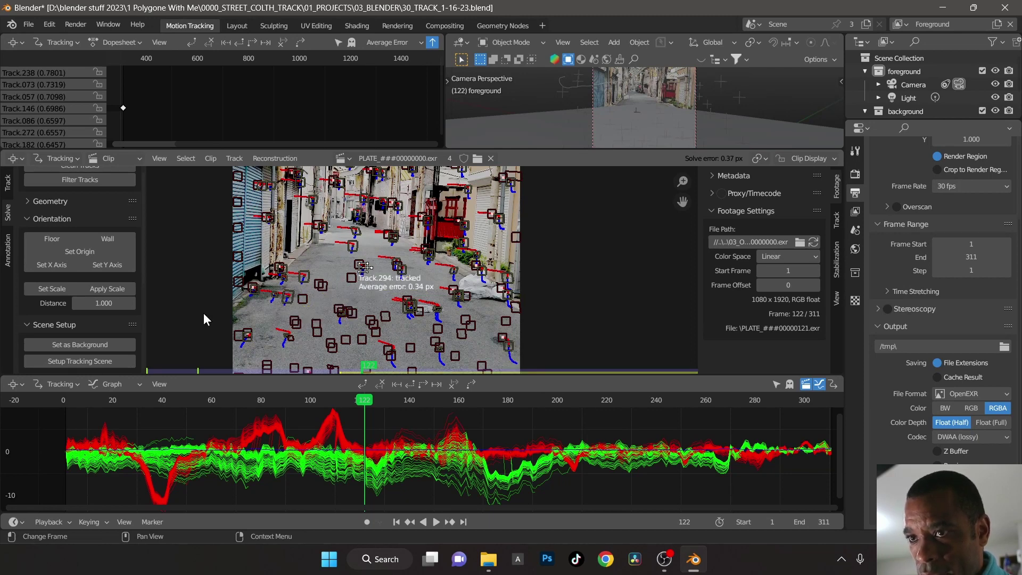
{"action": "left_click", "coordinate": [305, 277]}
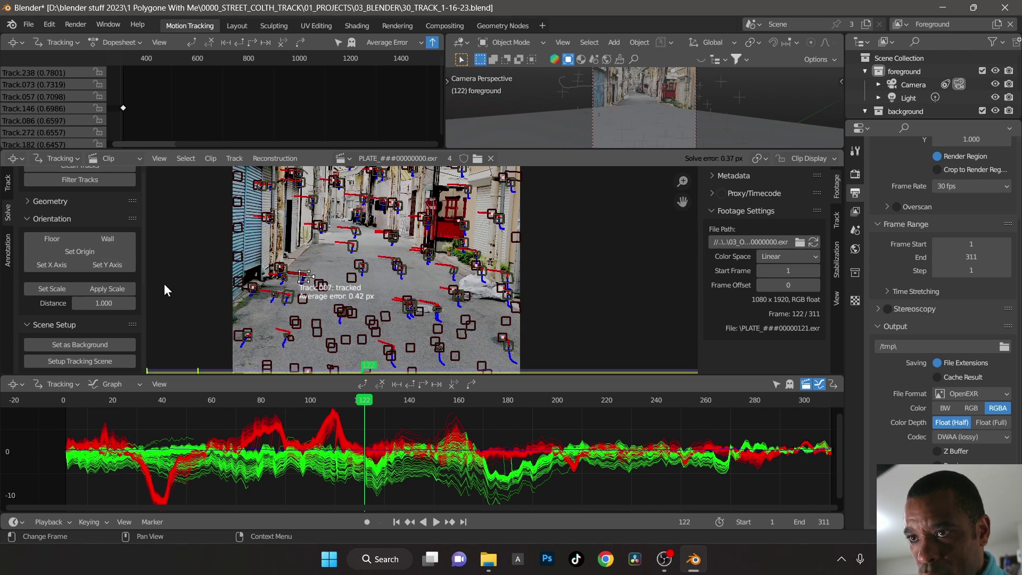
{"action": "left_click", "coordinate": [55, 266]}
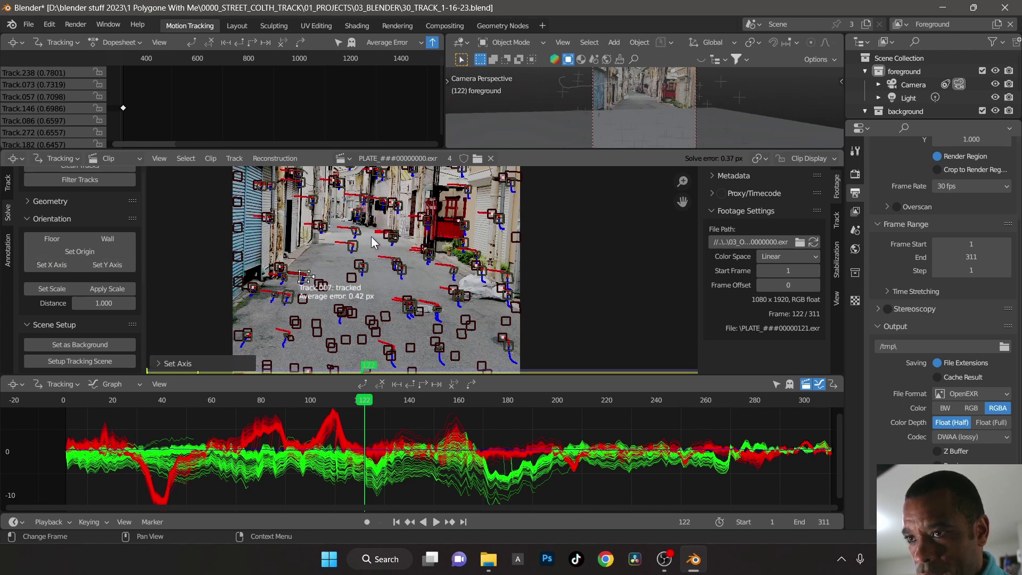
{"action": "left_click", "coordinate": [245, 25]}
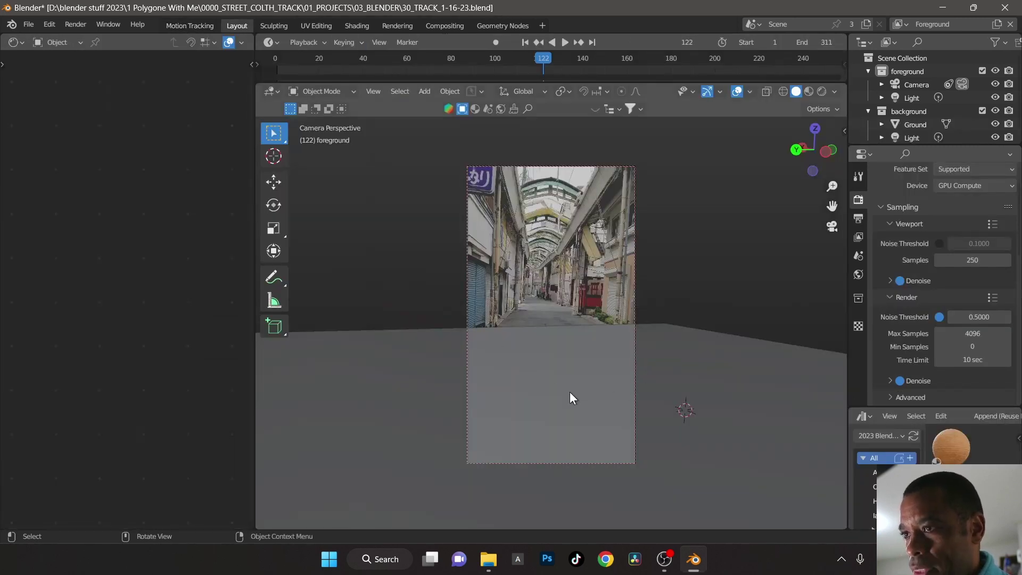
Select the camera, show the scene in wireframe and set the transform pivot point to the 3D Cursor
{"action": "left_click", "coordinate": [913, 82]}
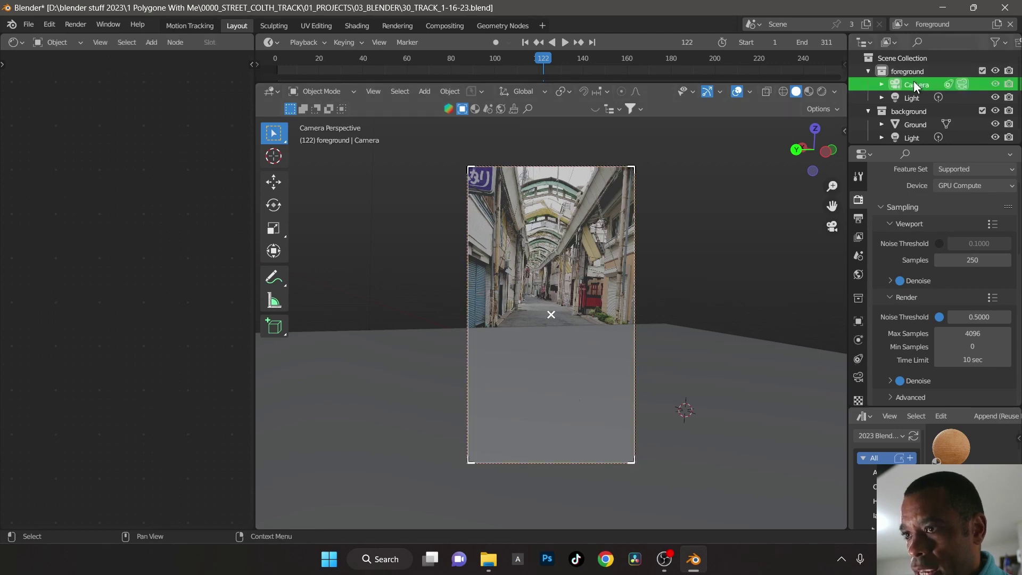
{"action": "scroll", "coordinate": [547, 236], "scroll_direction": "up", "scroll_amount": 2}
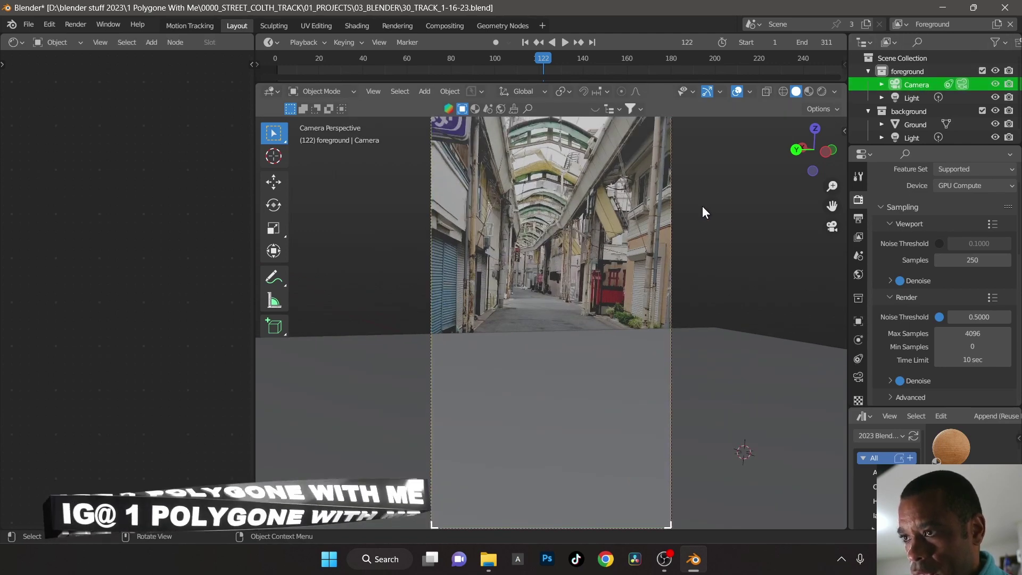
{"action": "left_click", "coordinate": [783, 92]}
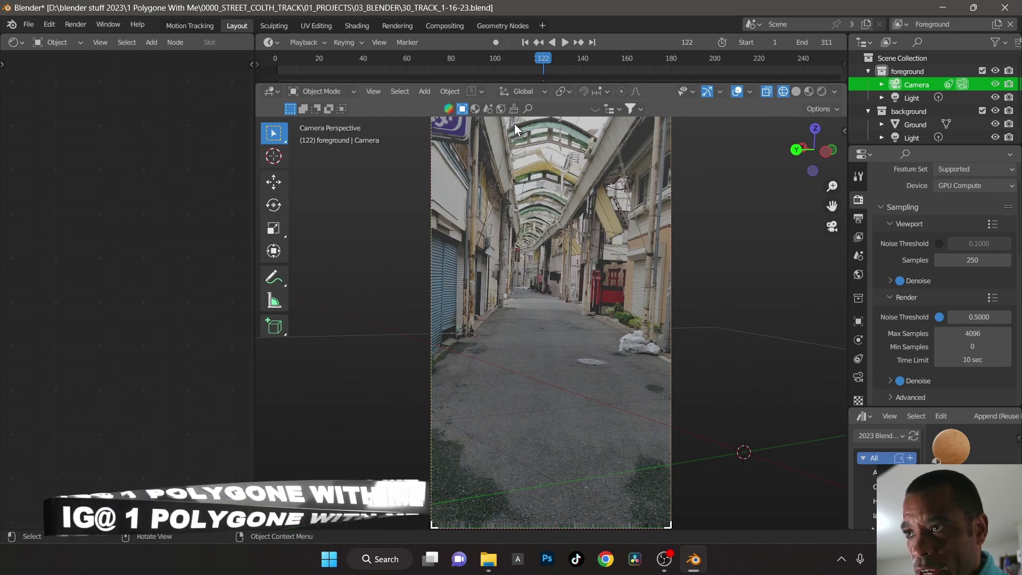
{"action": "left_click", "coordinate": [563, 90]}
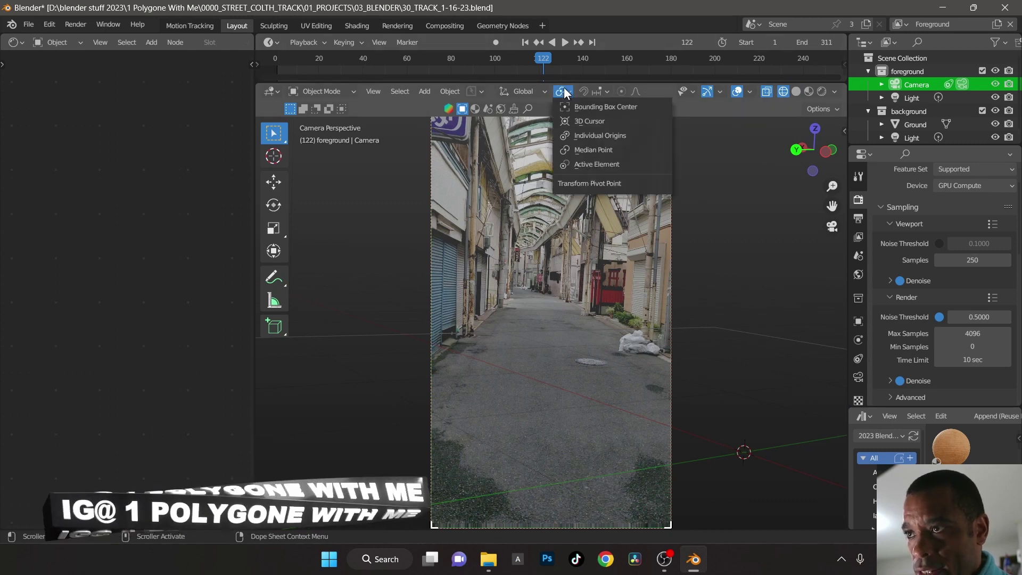
{"action": "left_click", "coordinate": [586, 123]}
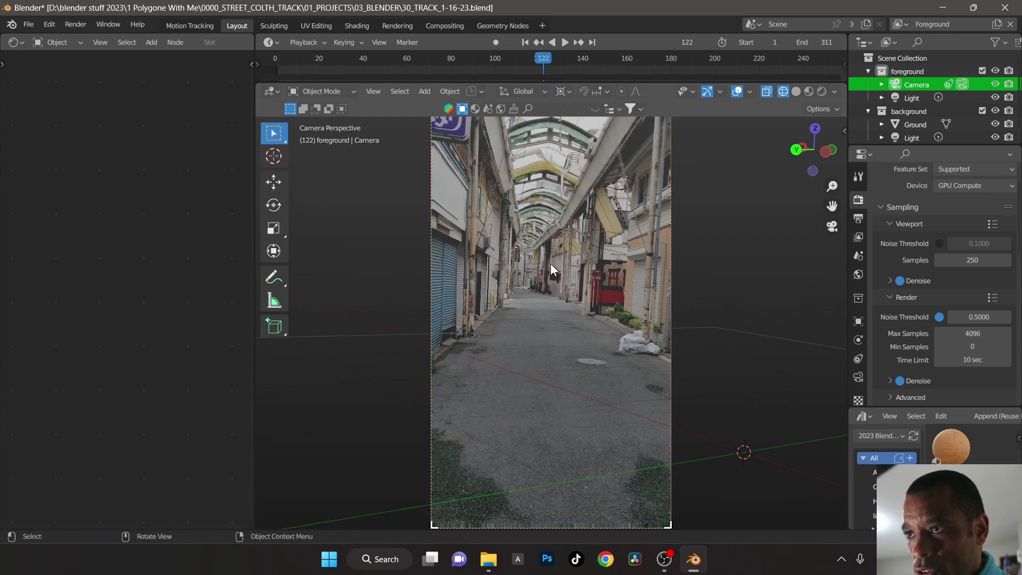
Rotate the camera around the global Z axis until the green Y axis runs roughly along the alley
{"action": "key", "text": "r"}
{"action": "key", "text": "z"}
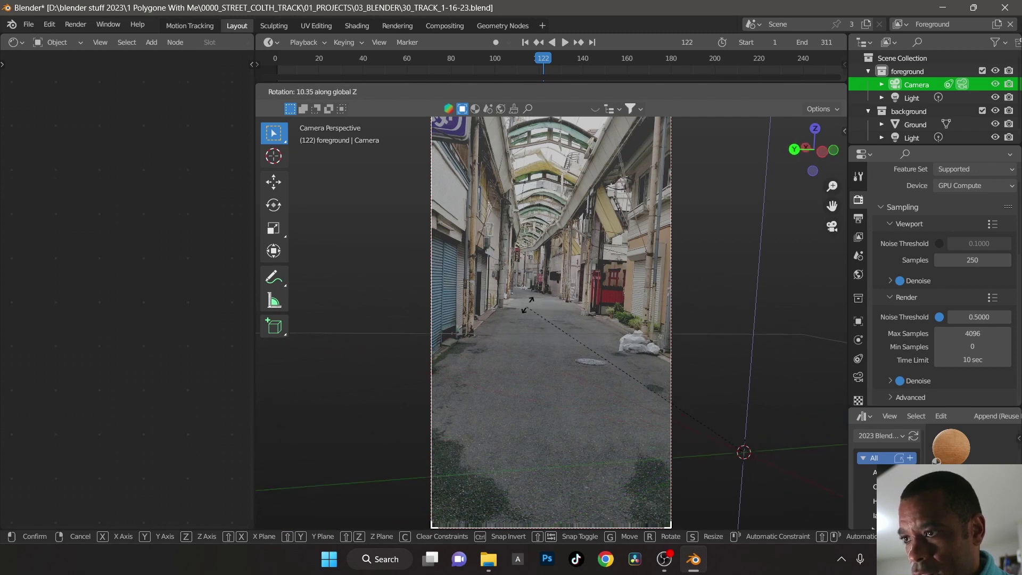
{"action": "left_click", "coordinate": [631, 291]}
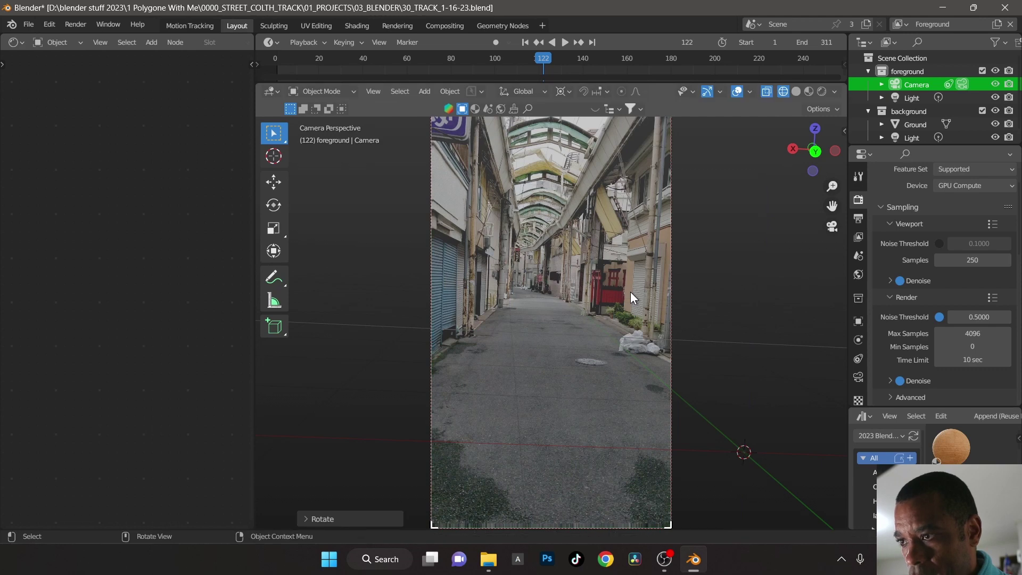
Move the camera along the global X and Y axes until the scene origin sits beside the manhole cover
{"action": "key", "text": "g"}
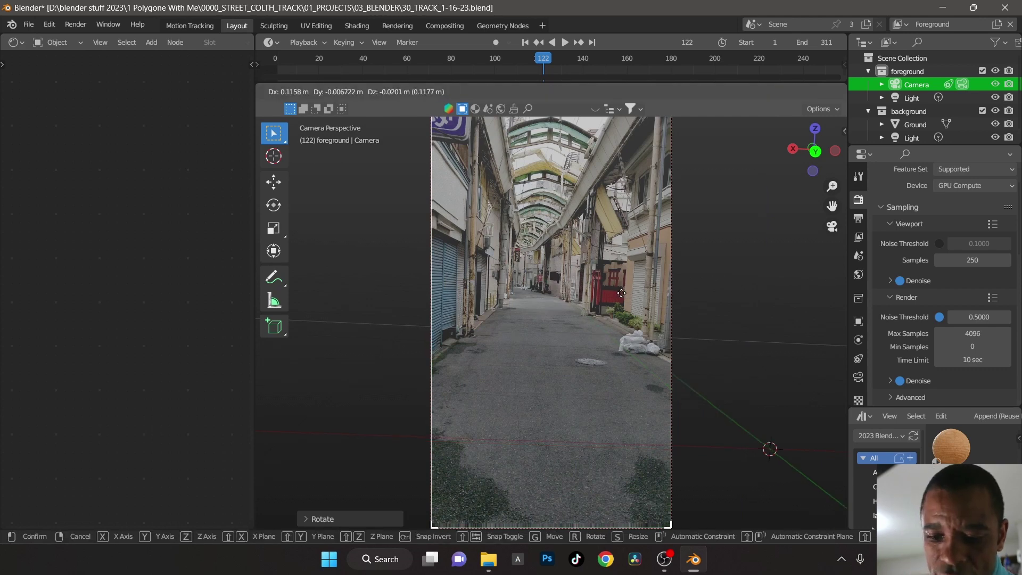
{"action": "key", "text": "x"}
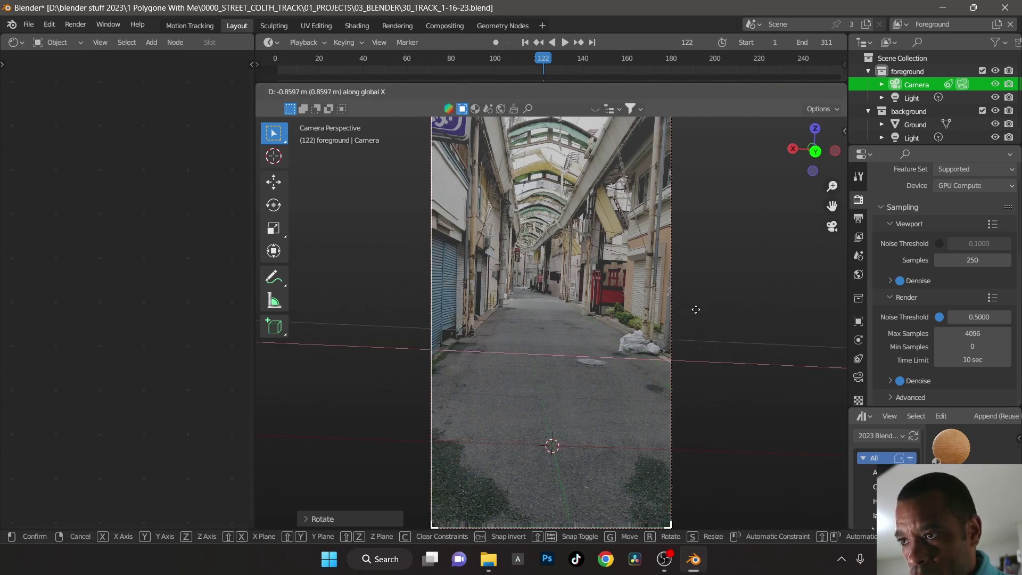
{"action": "left_click", "coordinate": [698, 314]}
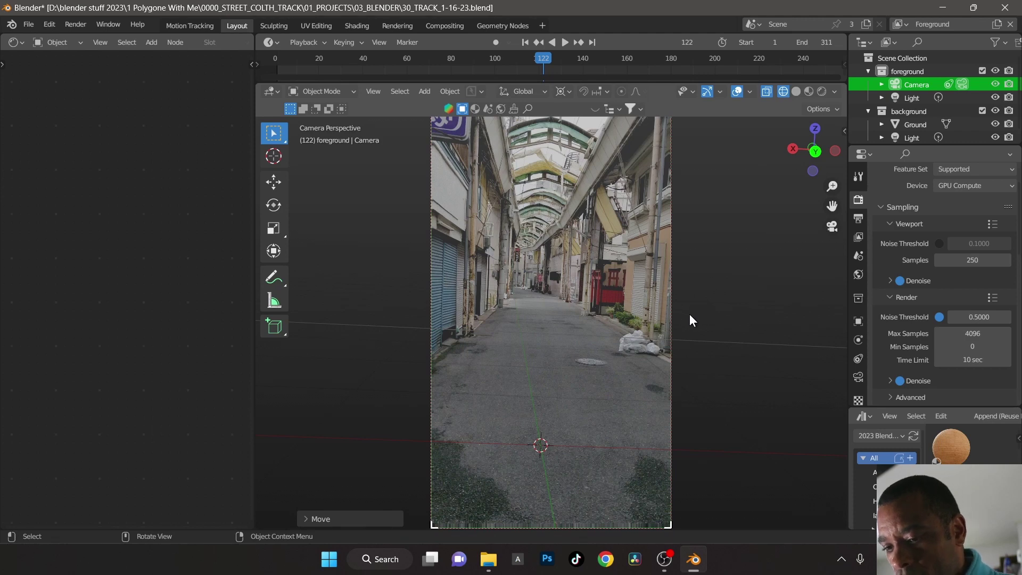
{"action": "key", "text": "g"}
{"action": "key", "text": "y"}
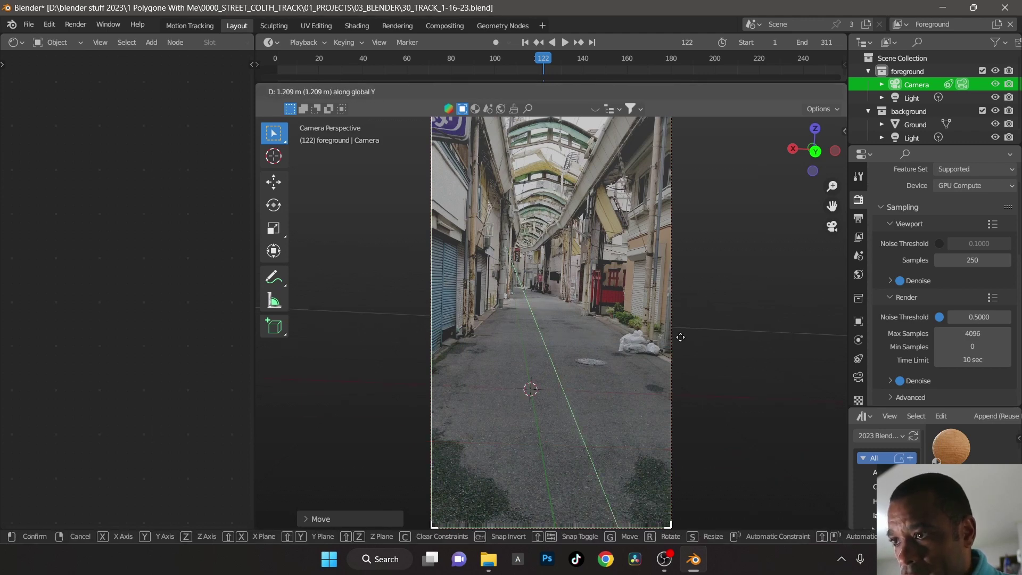
{"action": "left_click", "coordinate": [678, 372]}
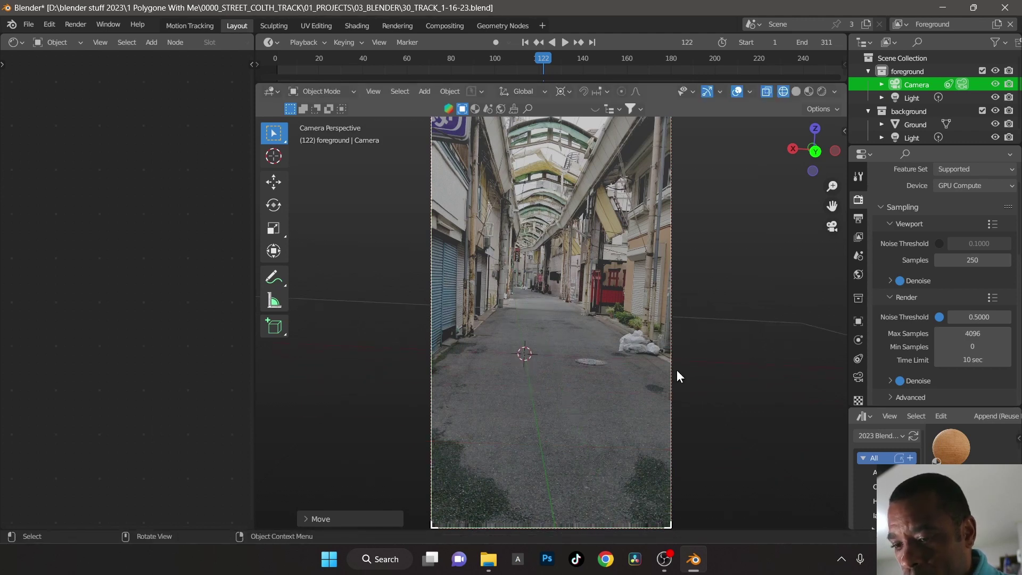
{"action": "key", "text": "g"}
{"action": "key", "text": "x"}
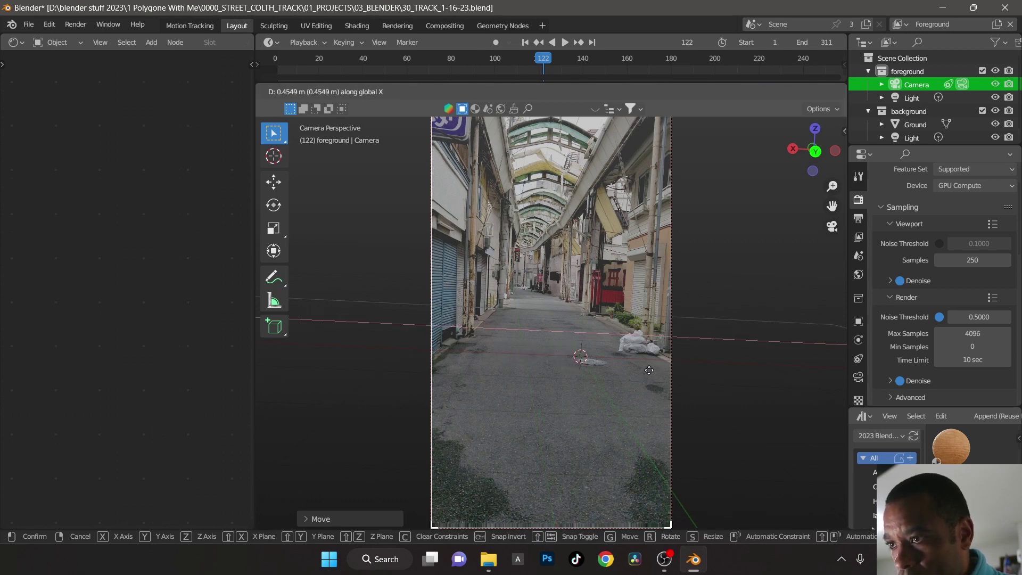
{"action": "left_click", "coordinate": [649, 370]}
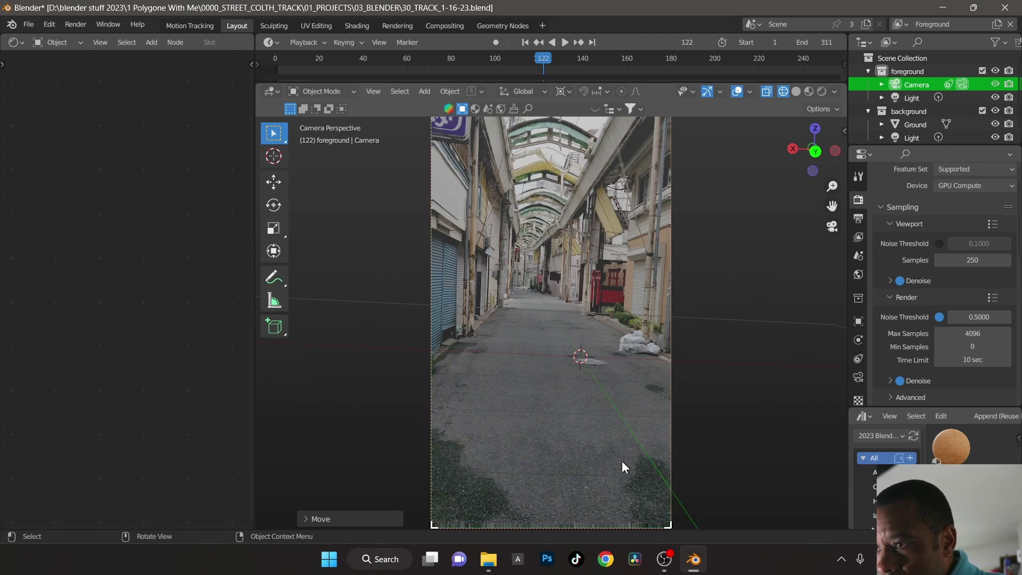
Rotate the camera slightly around the global Z axis to fine-tune the alignment and save the file
{"action": "key", "text": "r"}
{"action": "key", "text": "z"}
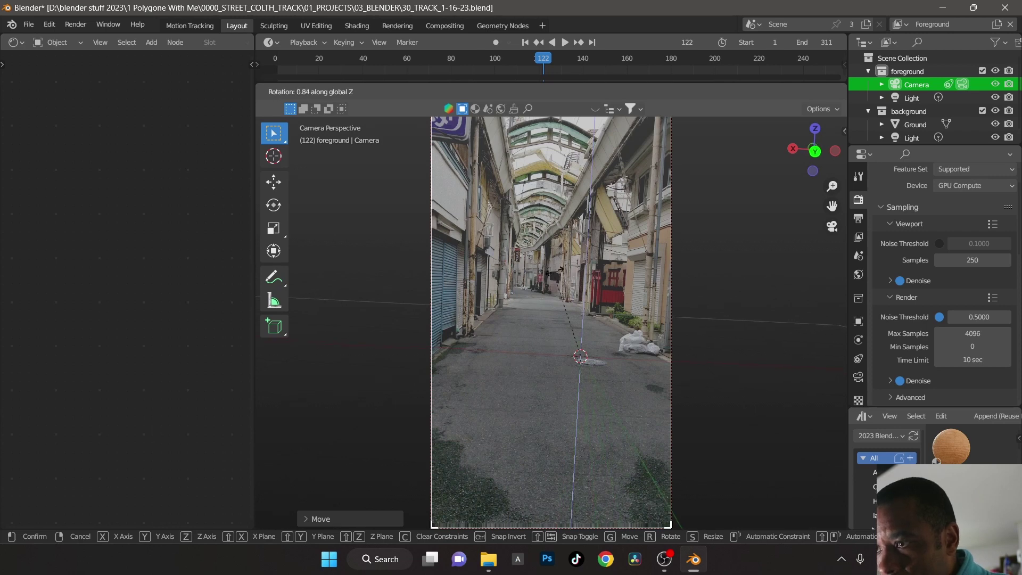
{"action": "left_click", "coordinate": [608, 256]}
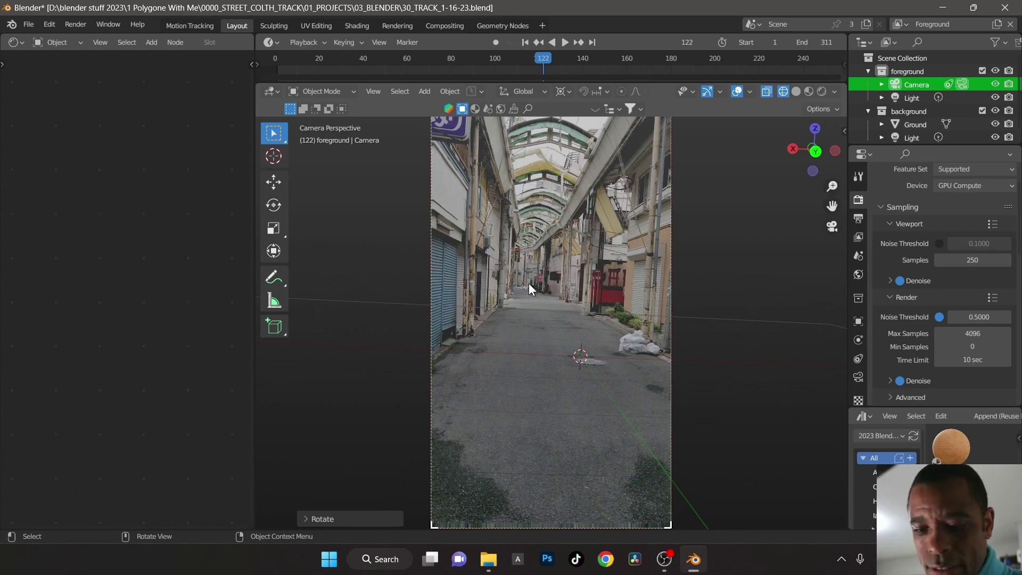
{"action": "key", "text": "ctrl+s"}
{"action": "left_click", "coordinate": [627, 284]}
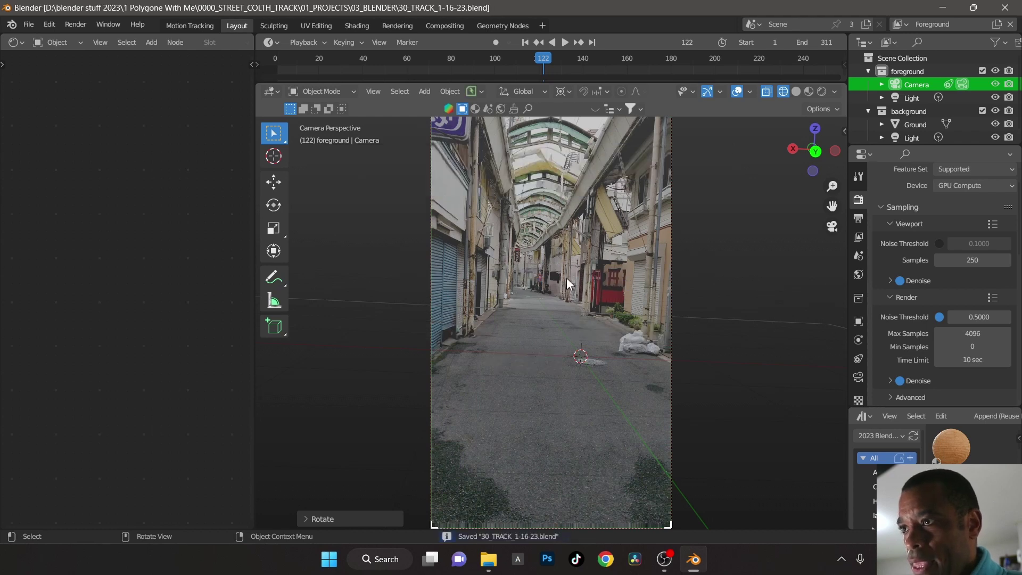
Play the tracked footage to check how the grid follows the ground, and return to frame 1
{"action": "key", "text": "space"}
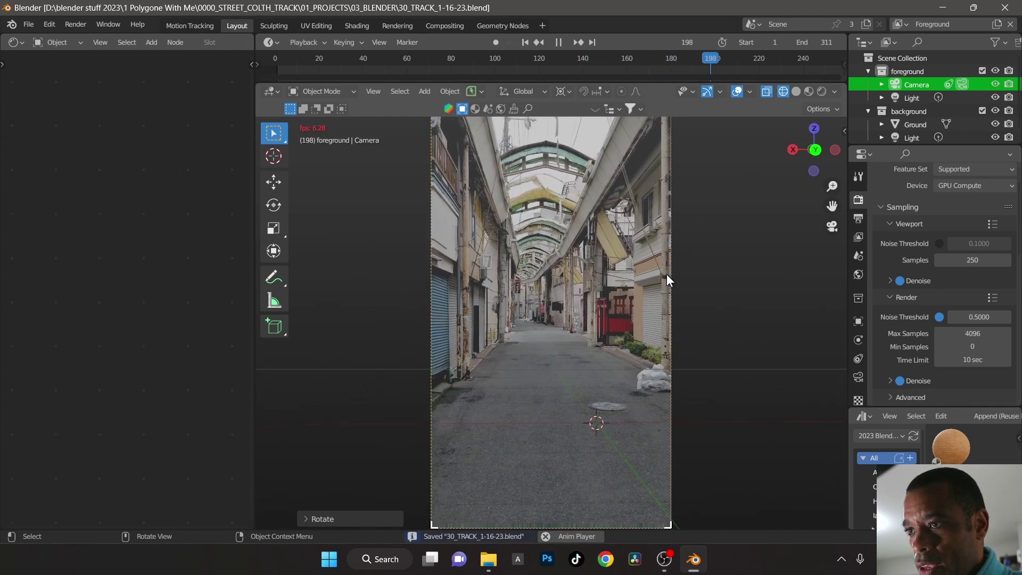
{"action": "key", "text": "space"}
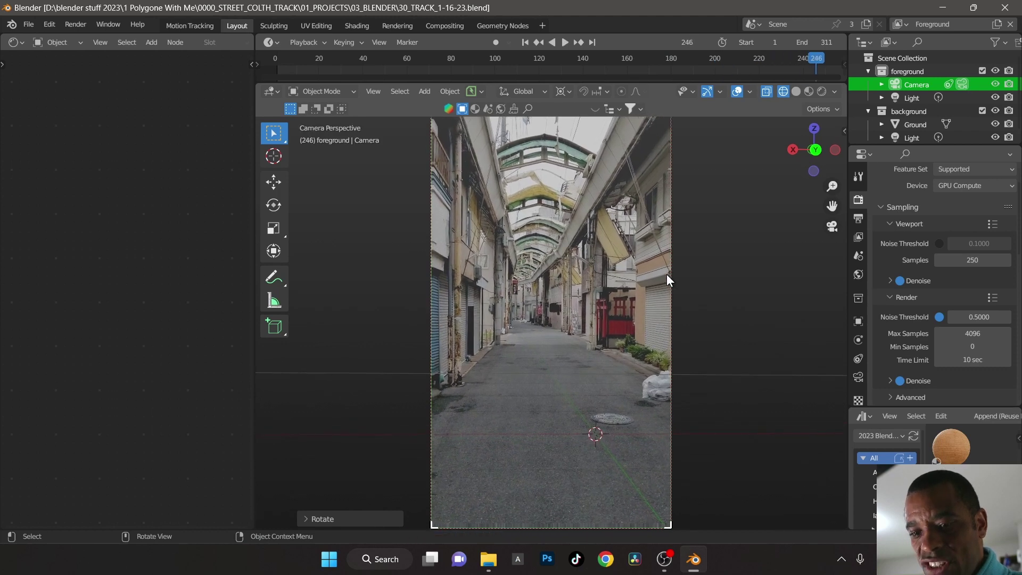
{"action": "key", "text": "shift+Left"}
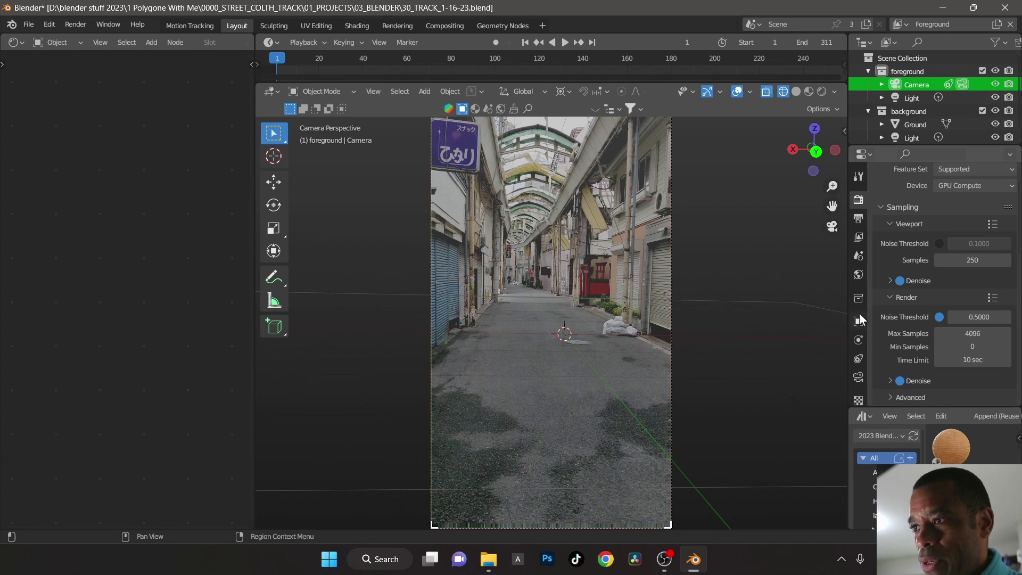
Set the camera's Sensor Fit to Horizontal, play the footage to check the track, and return to frame 1
{"action": "left_click", "coordinate": [861, 379]}
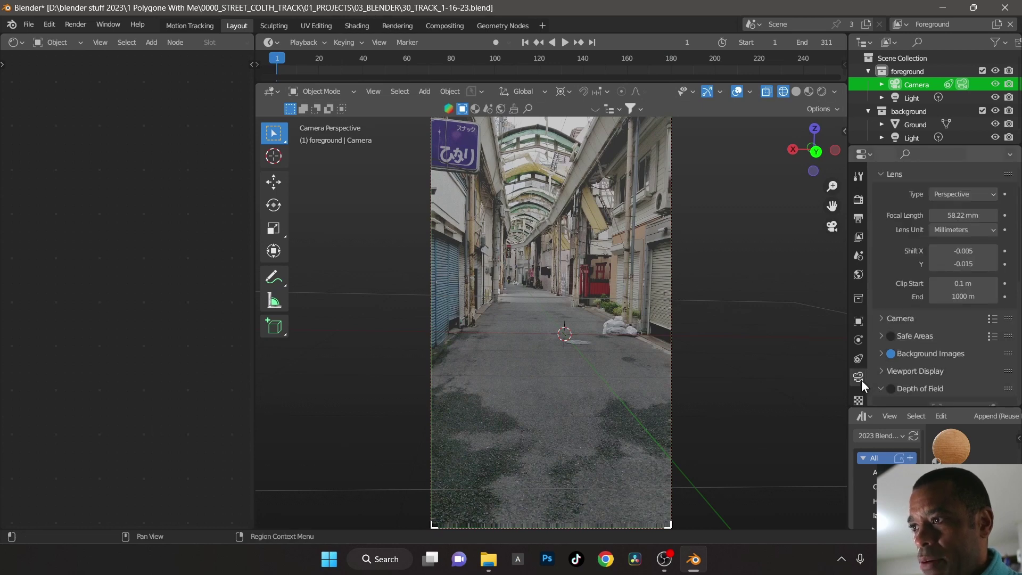
{"action": "left_click", "coordinate": [883, 320]}
{"action": "left_click", "coordinate": [944, 338]}
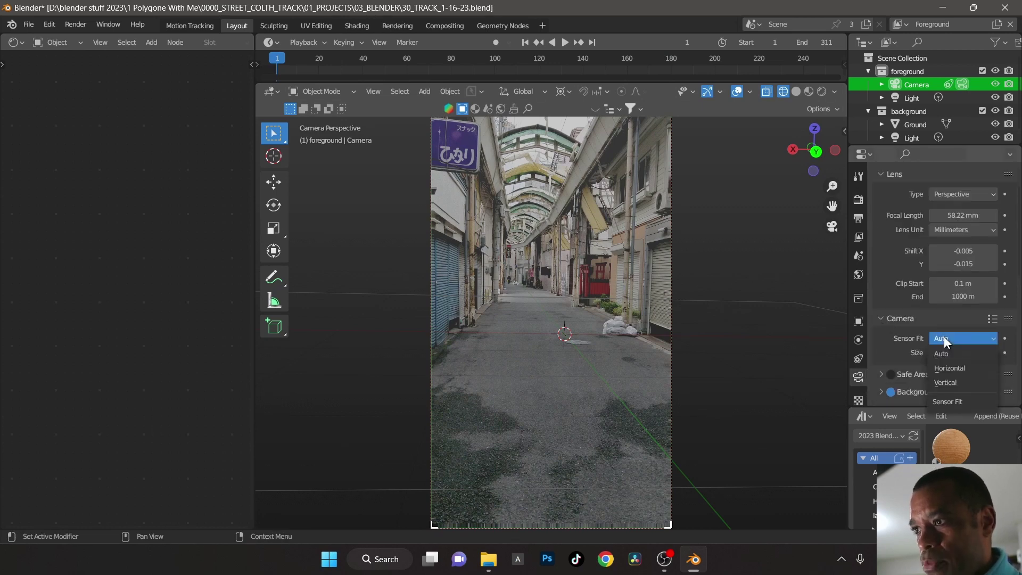
{"action": "left_click", "coordinate": [957, 369]}
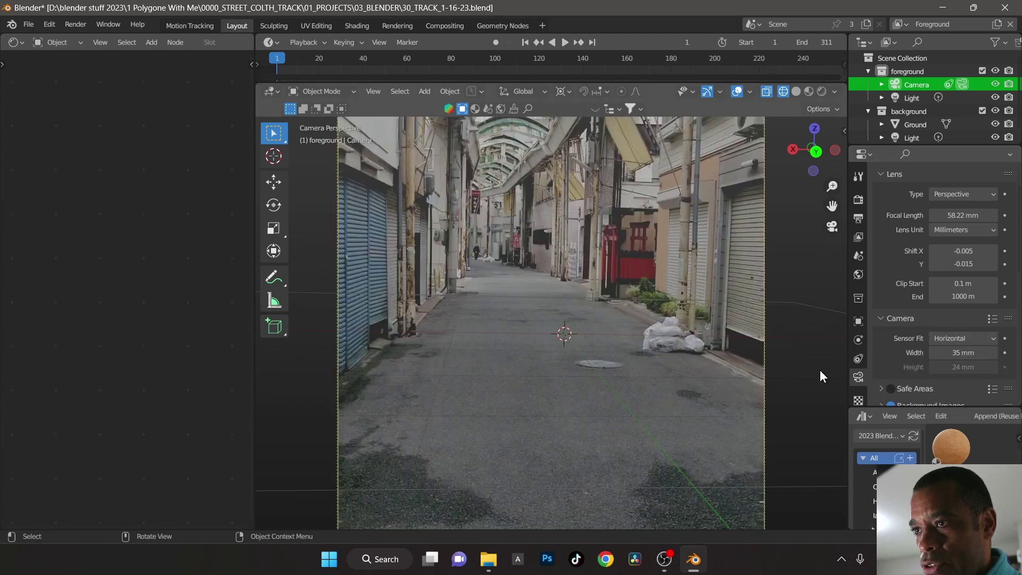
{"action": "key", "text": "space"}
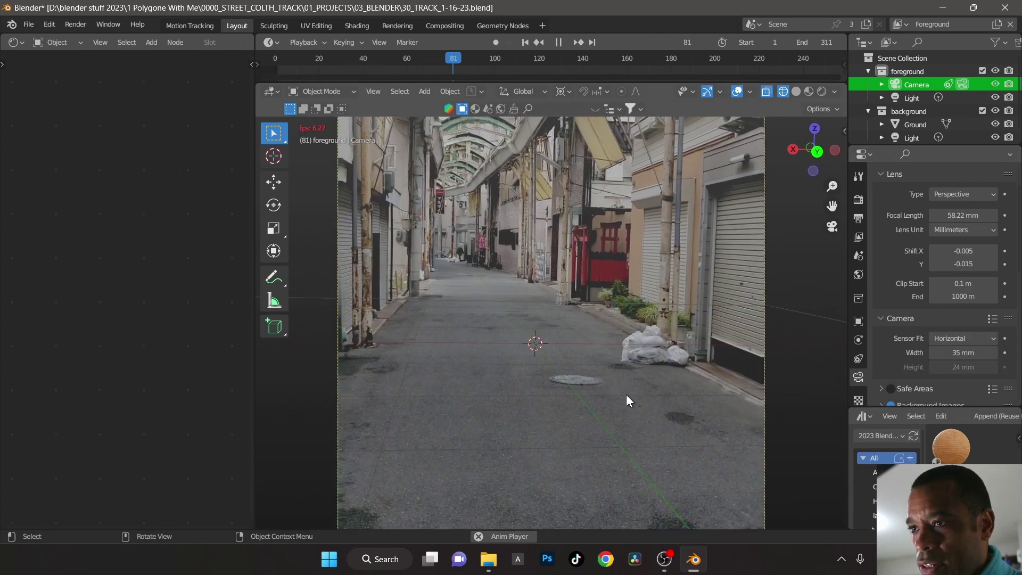
{"action": "key", "text": "space"}
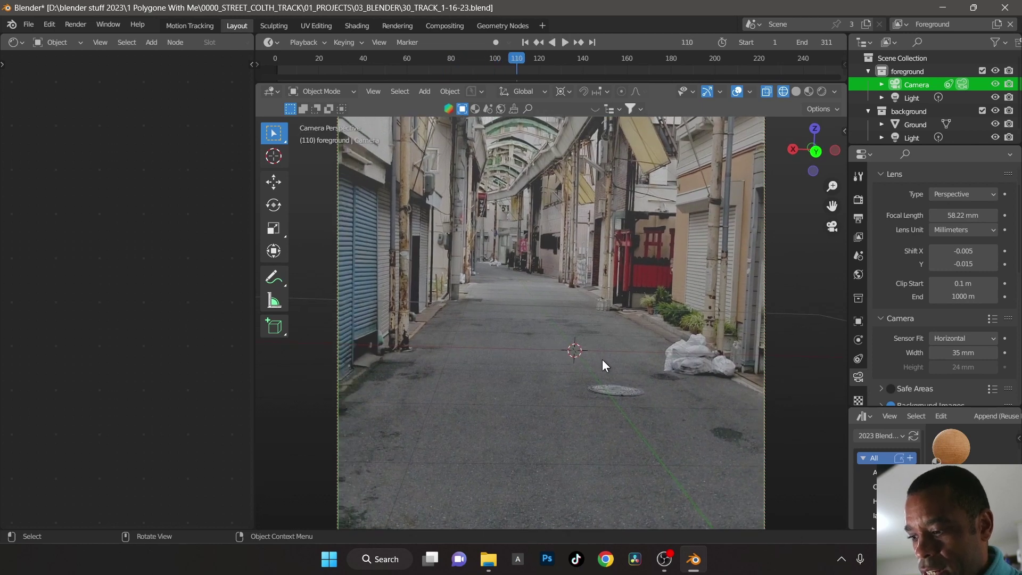
{"action": "key", "text": "shift+Left"}
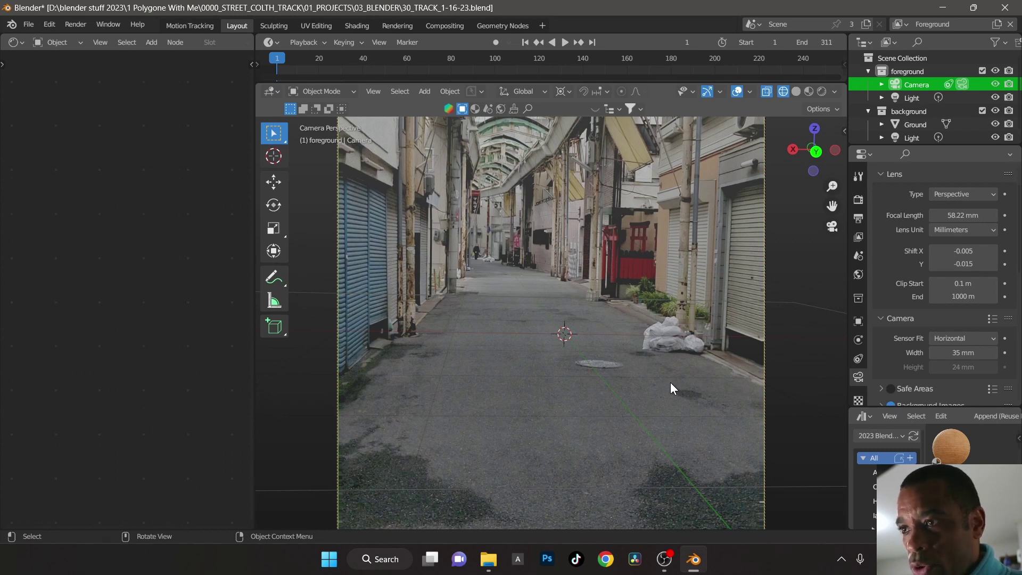
Move the camera along the global Y and X axes until the scene origin lies on the manhole cover
{"action": "key", "text": "g"}
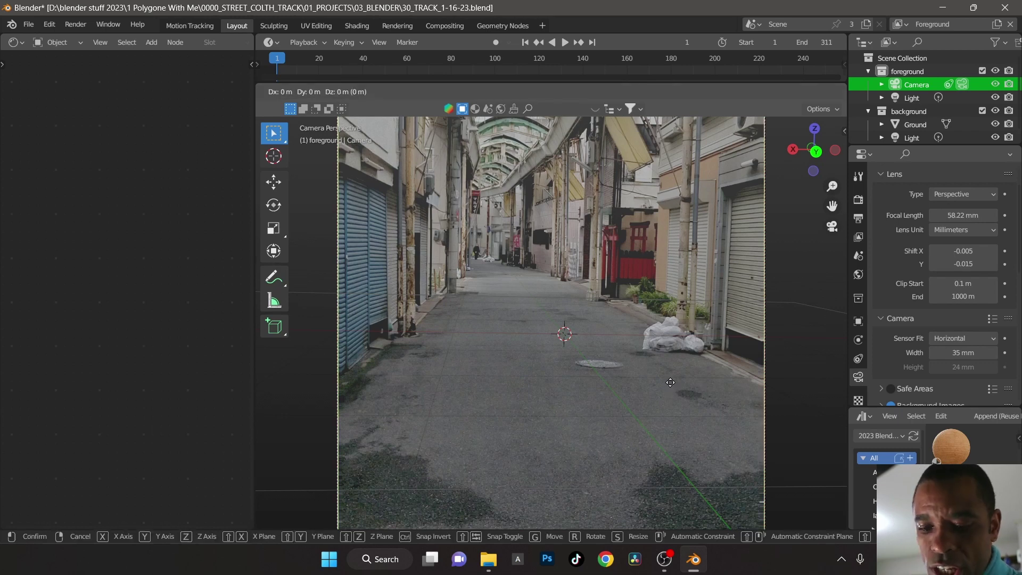
{"action": "key", "text": "y"}
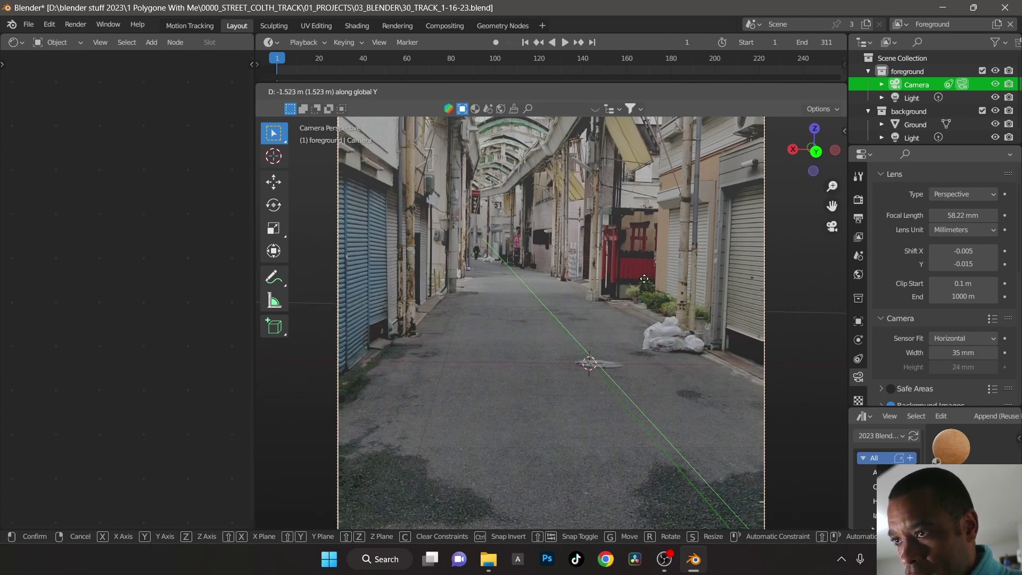
{"action": "key", "text": "x"}
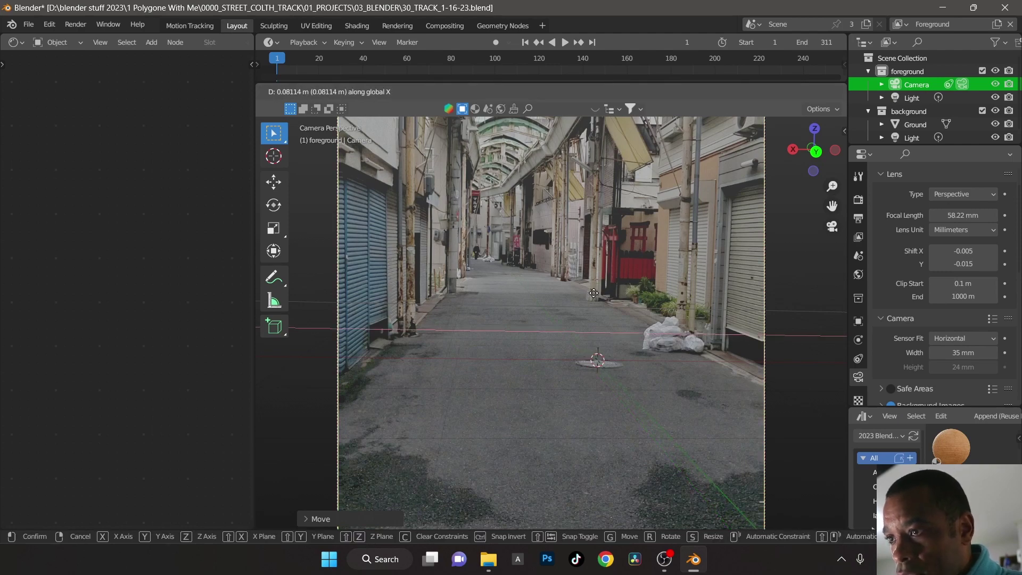
{"action": "left_click", "coordinate": [610, 304]}
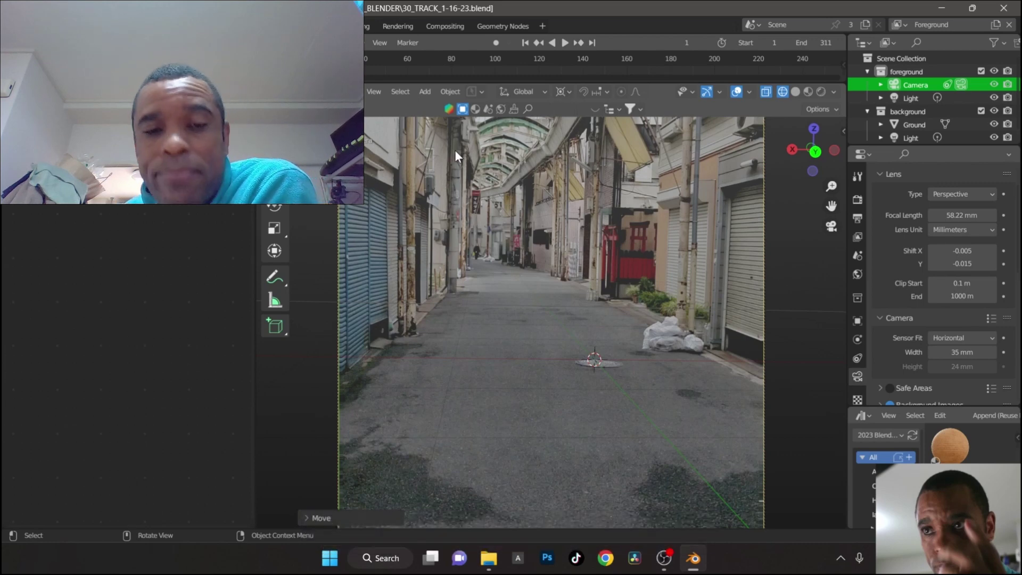
Play the footage to check the origin against the manhole cover, return to frame 1 and save the file
{"action": "key", "text": "space"}
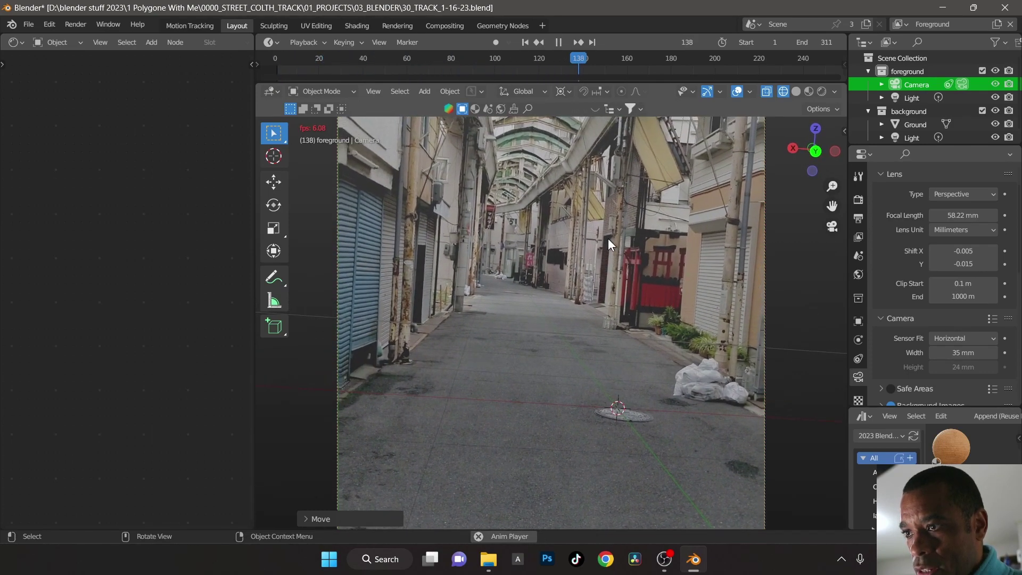
{"action": "key", "text": "space"}
{"action": "key", "text": "shift+Left"}
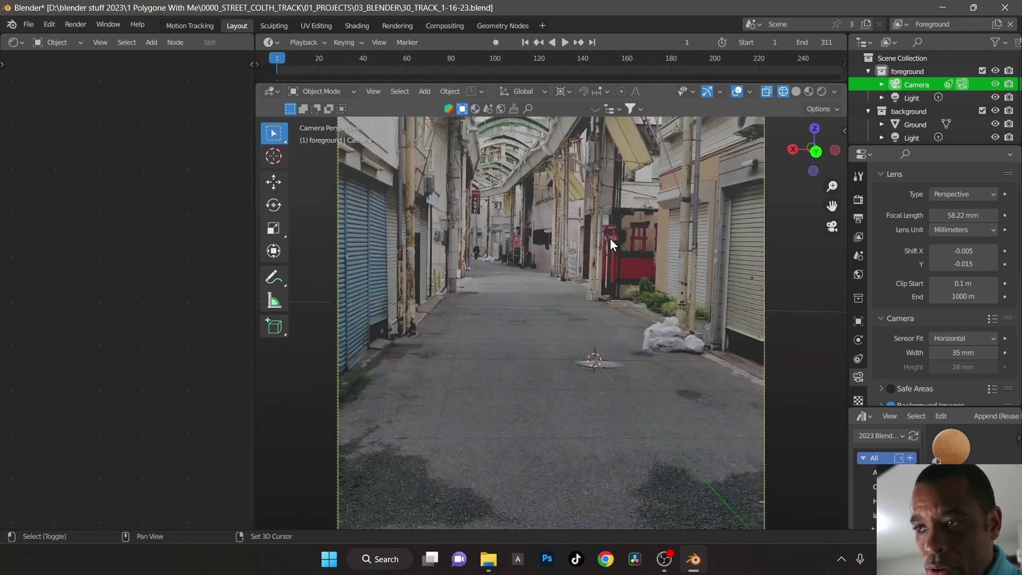
{"action": "key", "text": "ctrl+s"}
{"action": "left_click", "coordinate": [719, 239]}
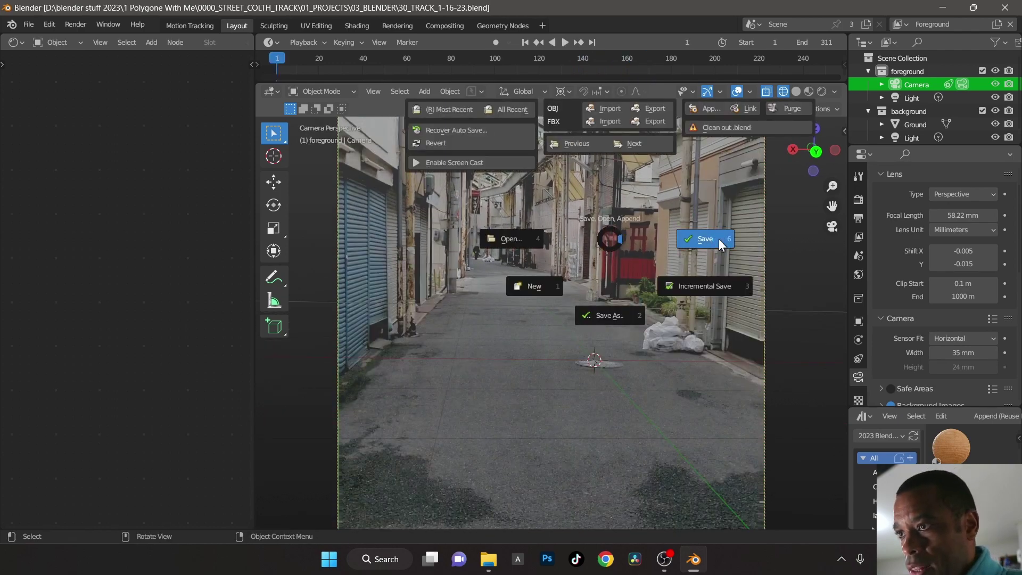